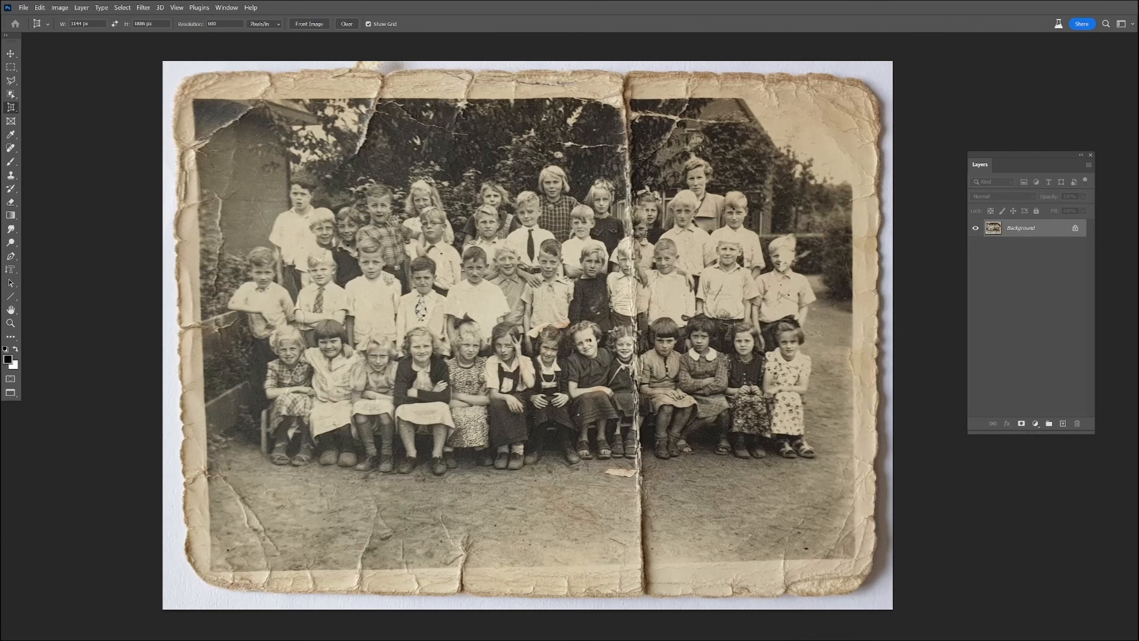
Straighten the scanned photo with the Ruler tool, using the upper edge of the picture area as the horizontal reference
left_click(11, 134)
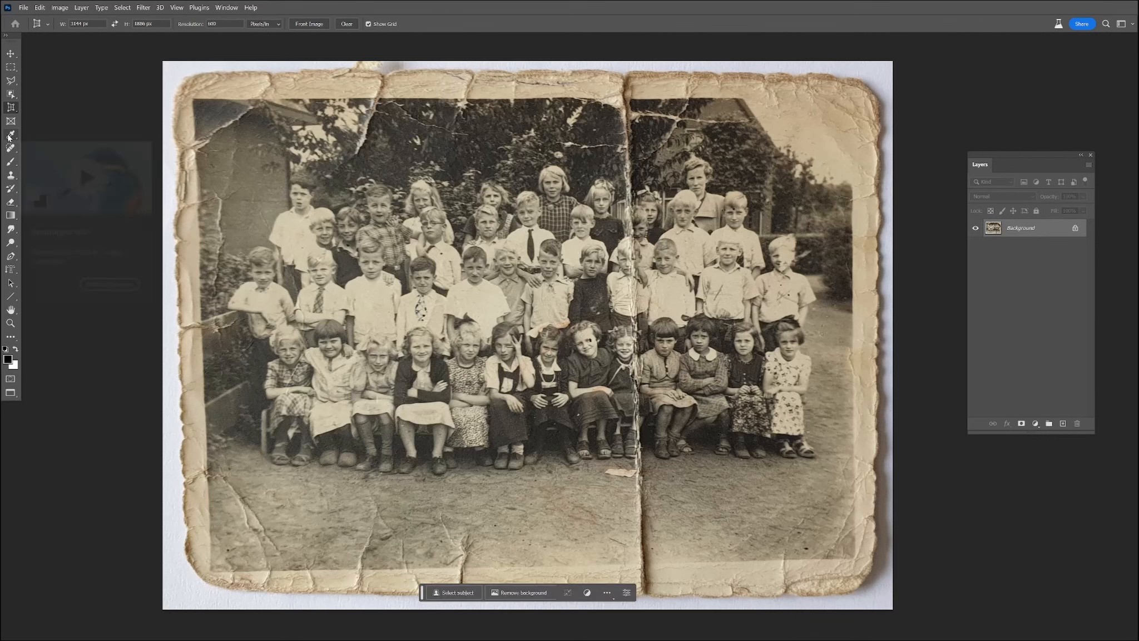
right_click(12, 135)
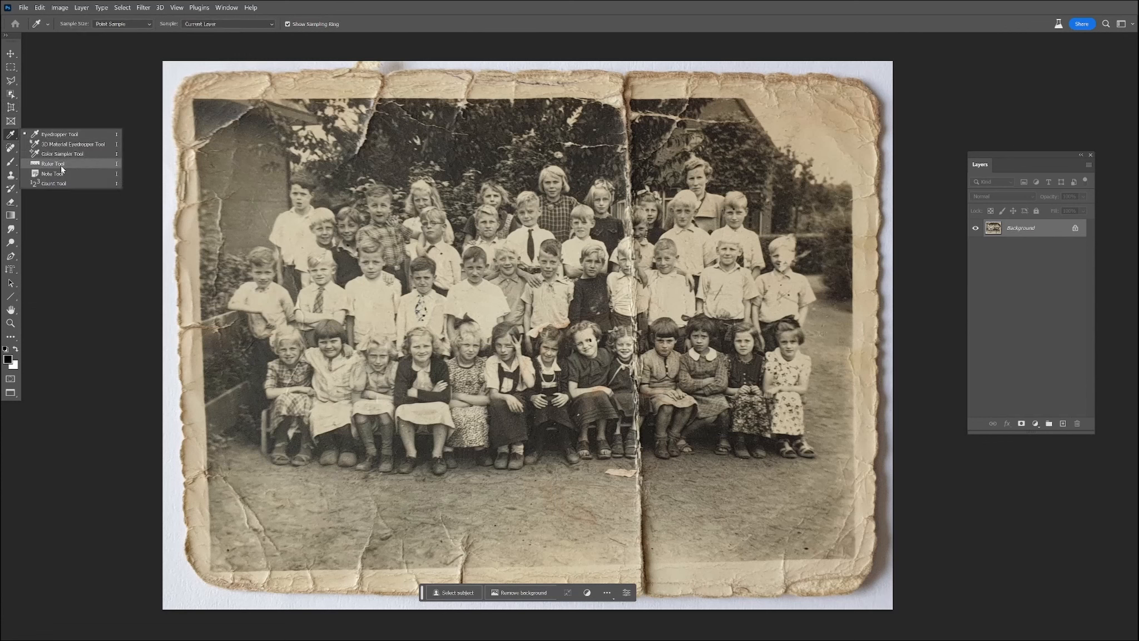
left_click(54, 163)
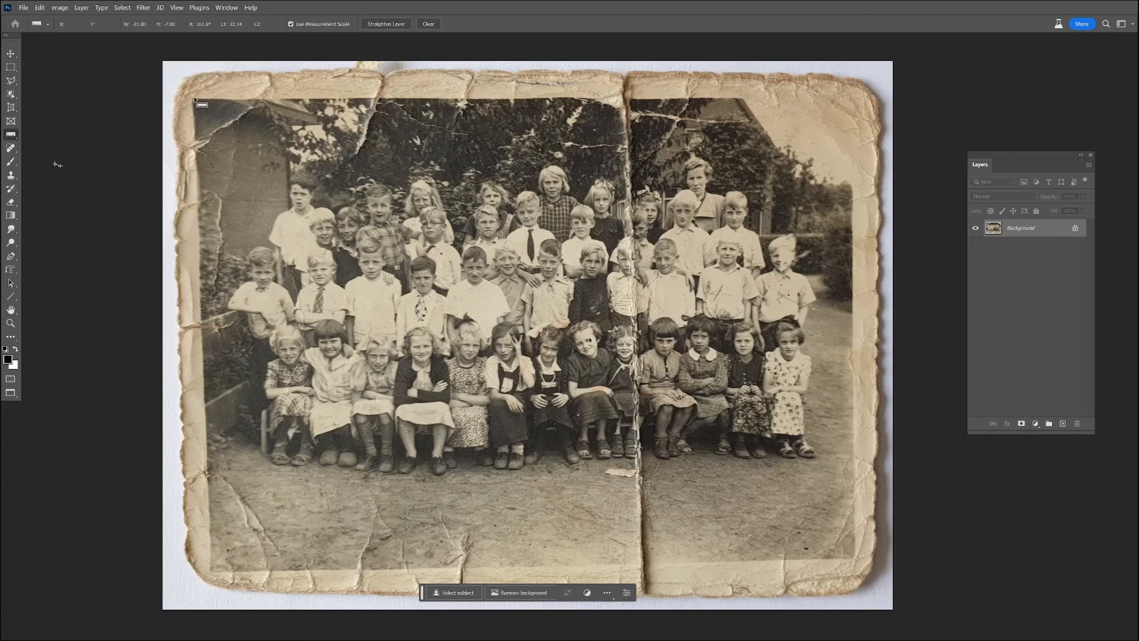
left_click_drag(194, 101, 853, 99)
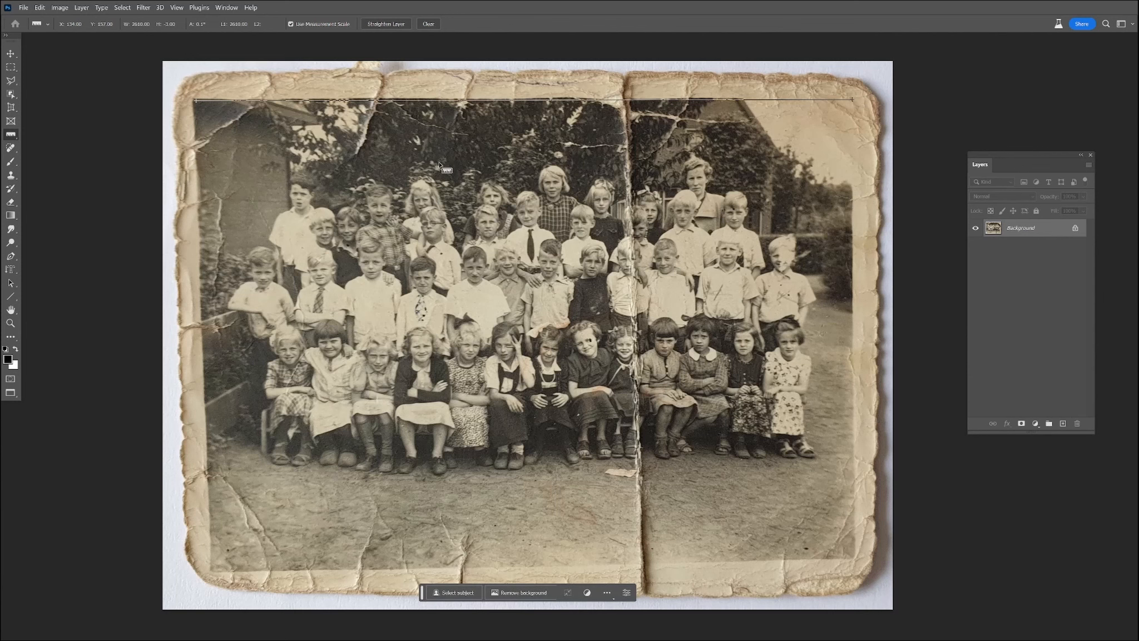
left_click(379, 24)
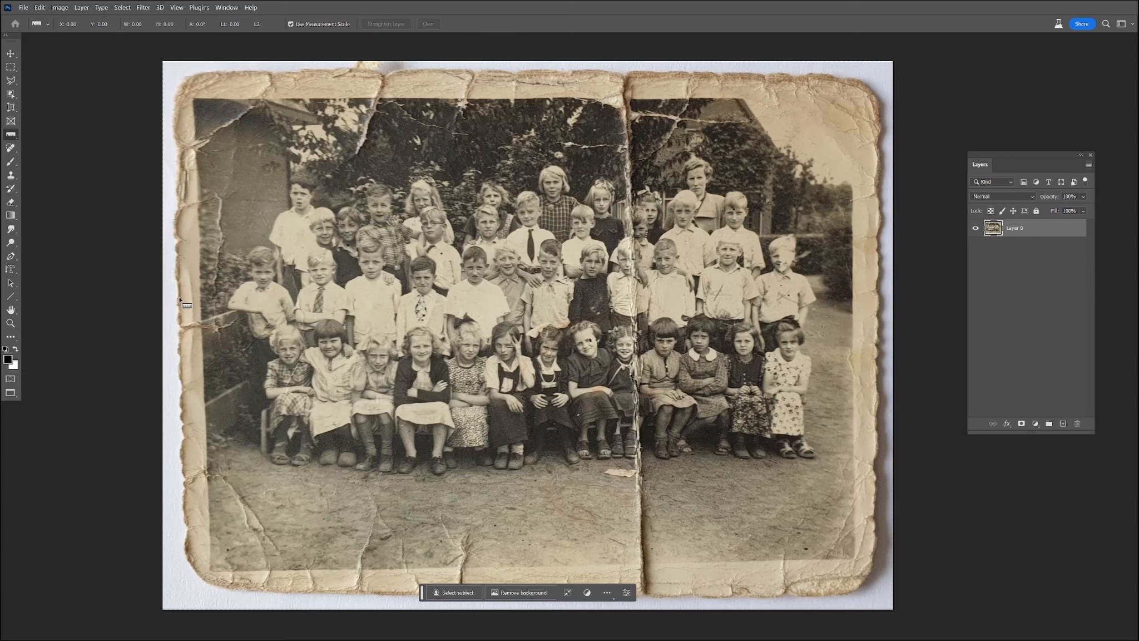
Crop the image to the picture area, cutting off the torn paper border on all four sides
left_click_drag(11, 108, 34, 108)
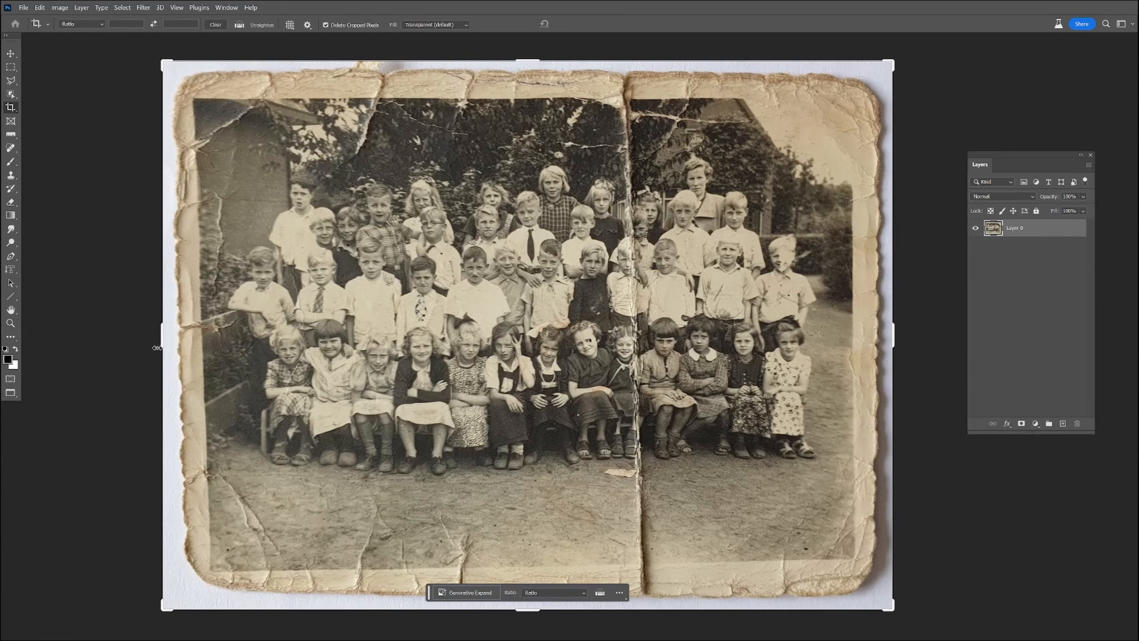
left_click_drag(165, 338, 182, 336)
left_click_drag(521, 610, 526, 585)
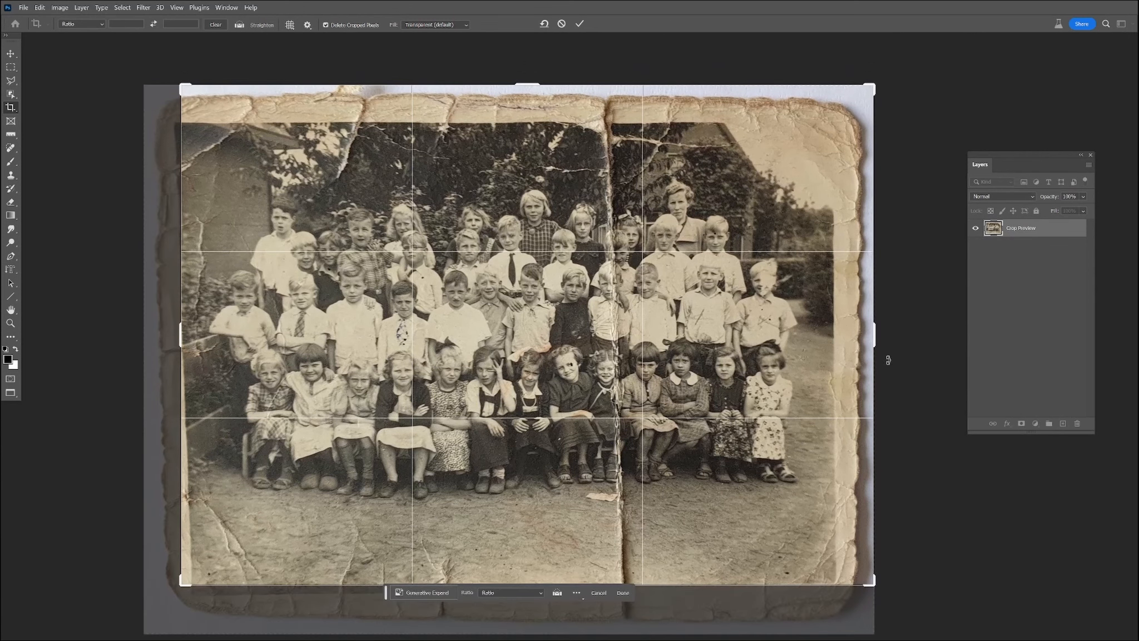
left_click_drag(875, 341, 856, 347)
left_click_drag(527, 82, 532, 105)
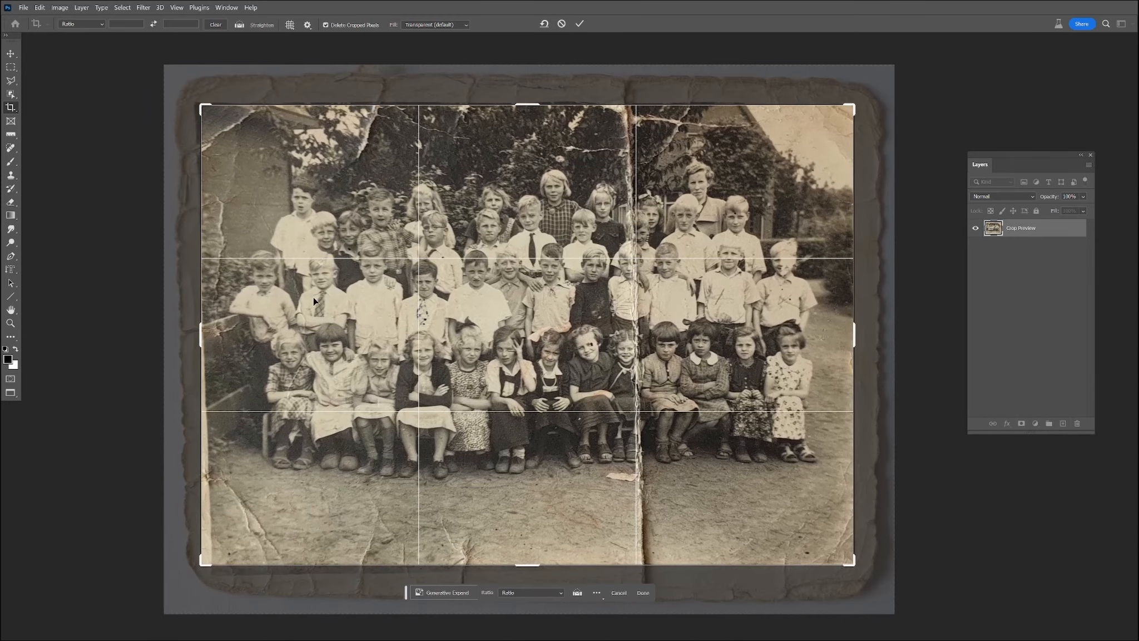
left_click_drag(197, 335, 206, 334)
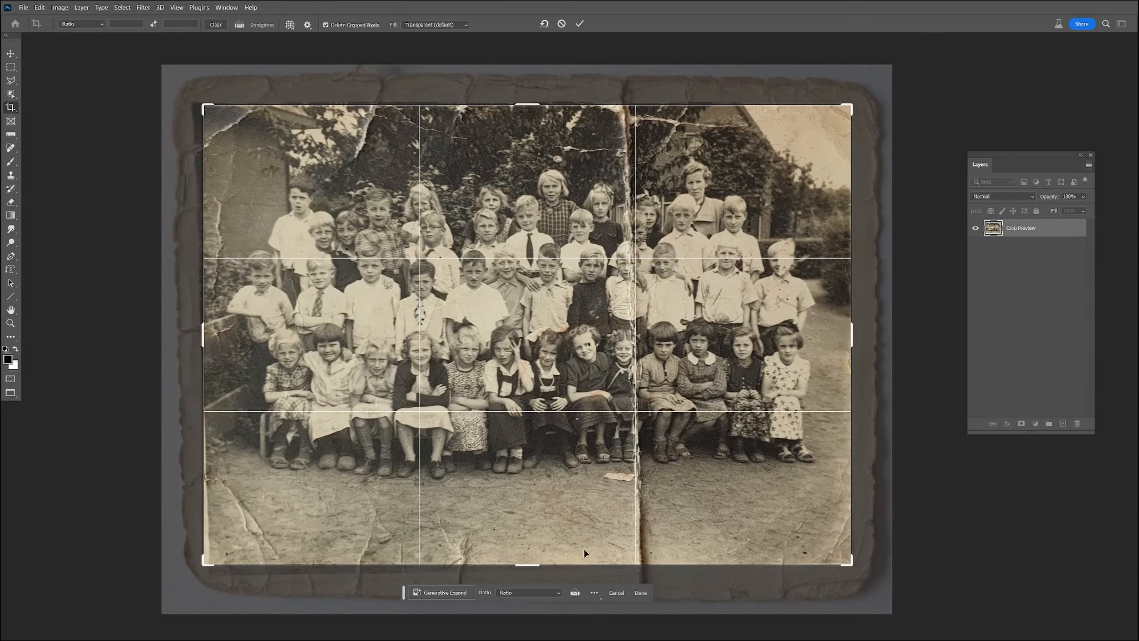
left_click_drag(528, 564, 529, 561)
key("Return")
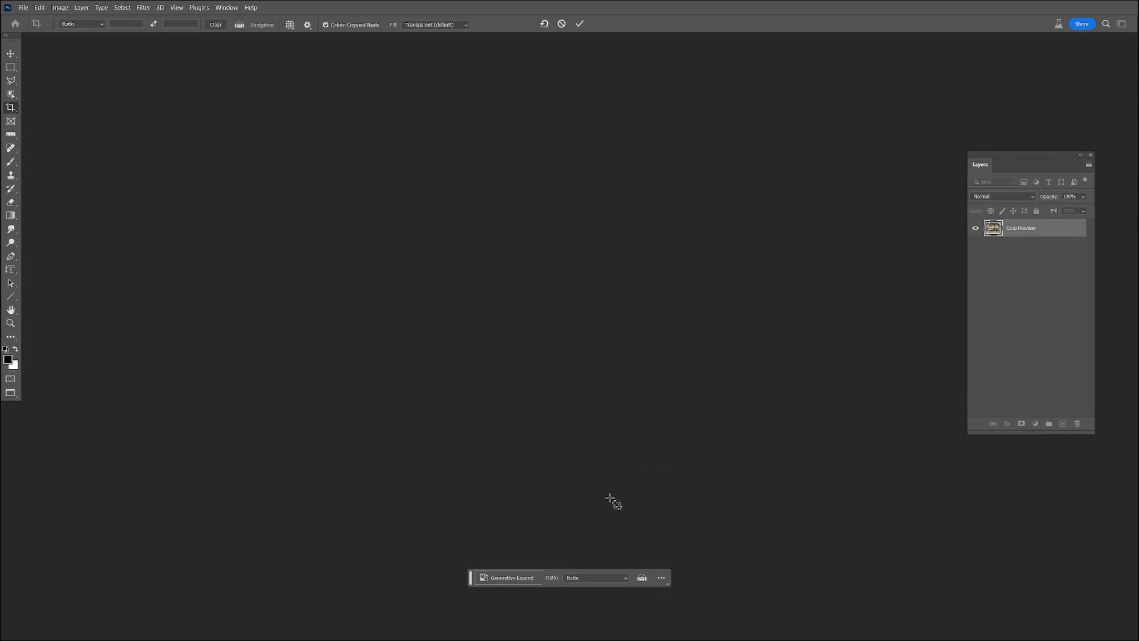
Remove the sepia tint from the photo by setting the Hue/Saturation saturation to -100
left_click_drag(687, 352, 594, 315)
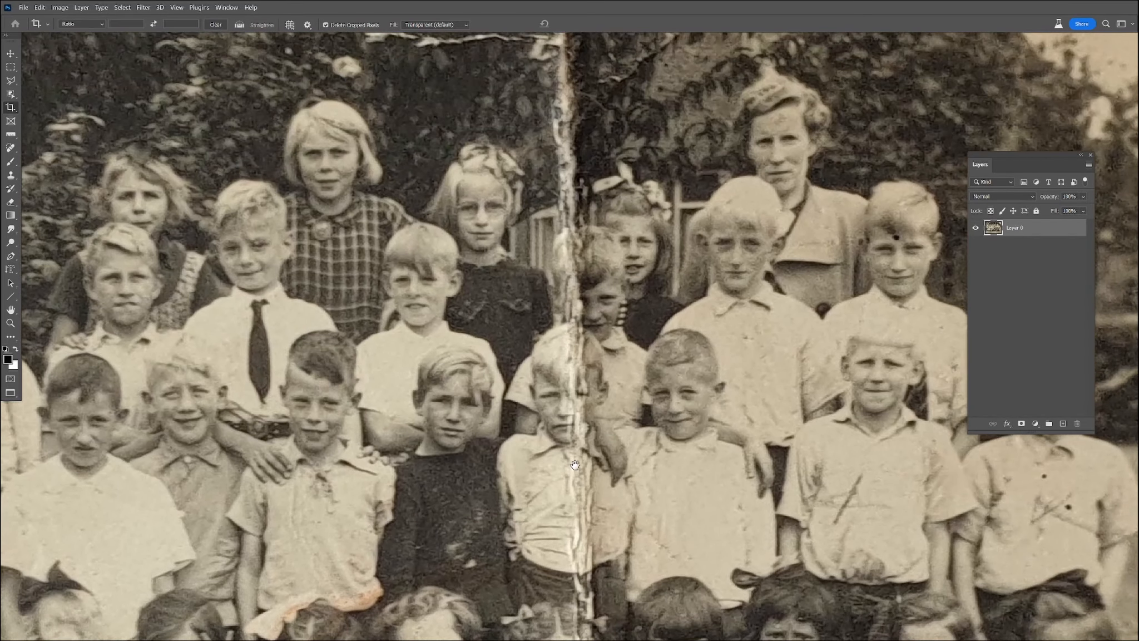
left_click_drag(563, 213, 553, 356)
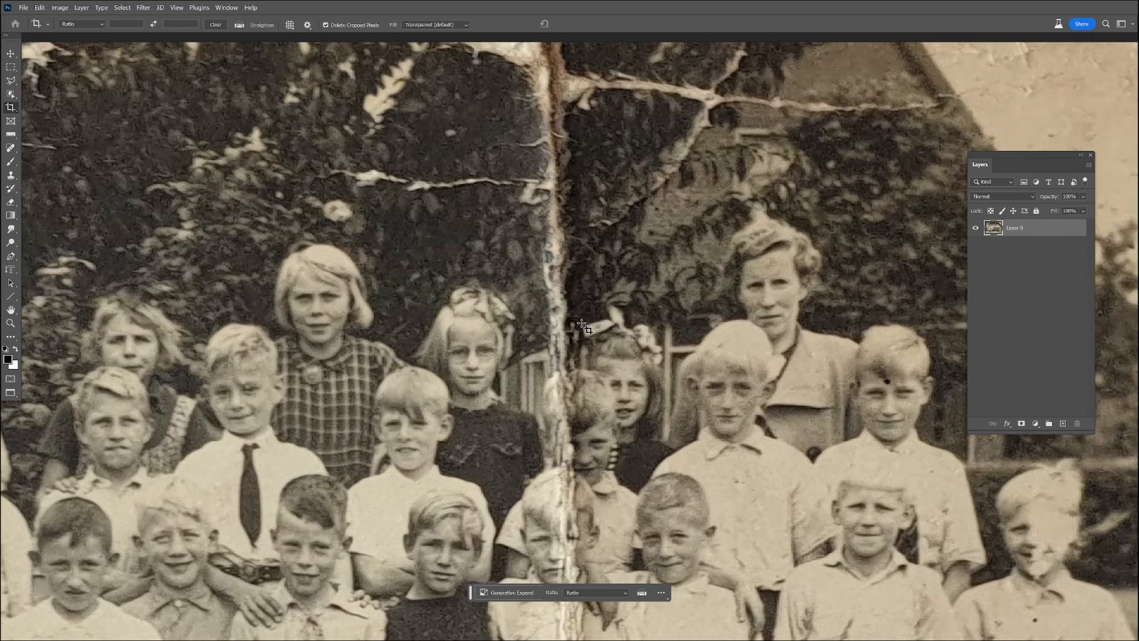
key("ctrl+0")
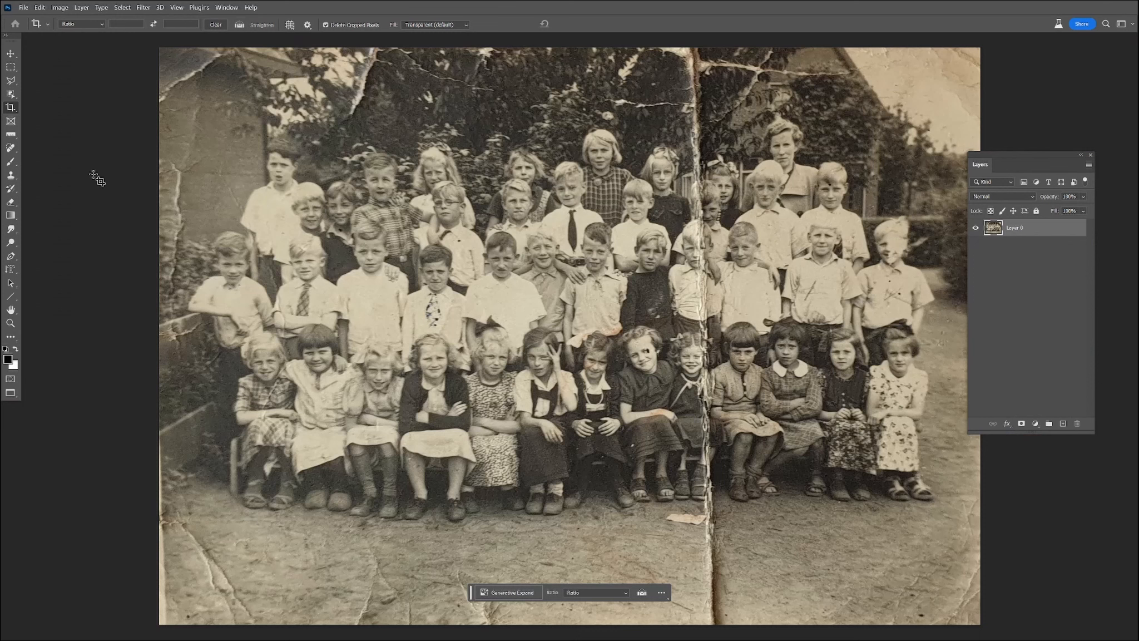
left_click(62, 9)
mouse_move(77, 34)
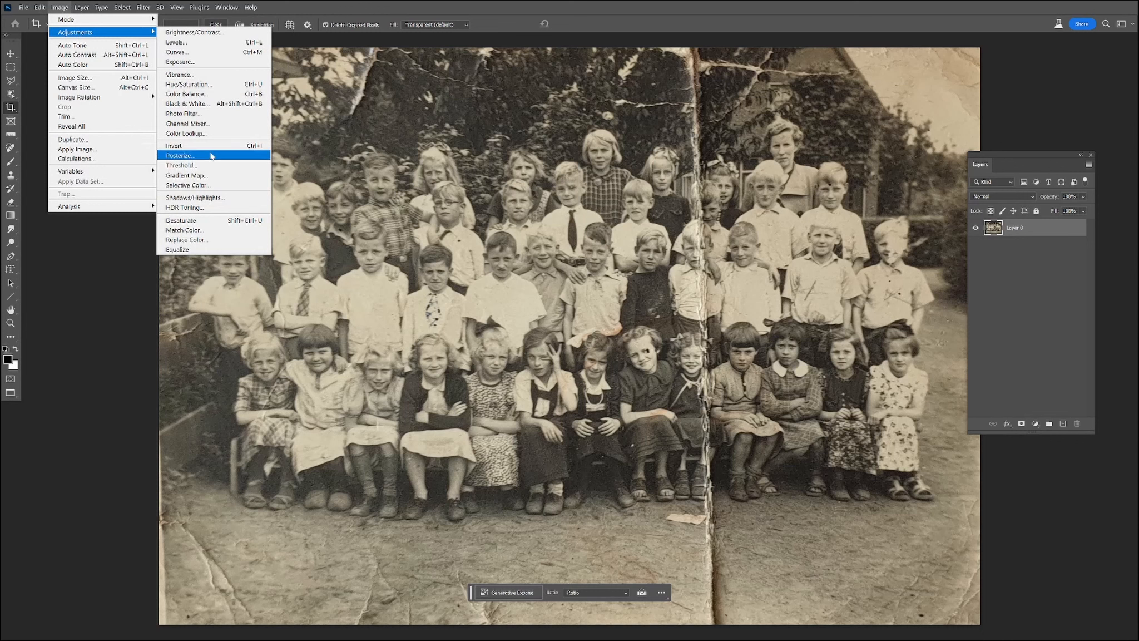
left_click(214, 87)
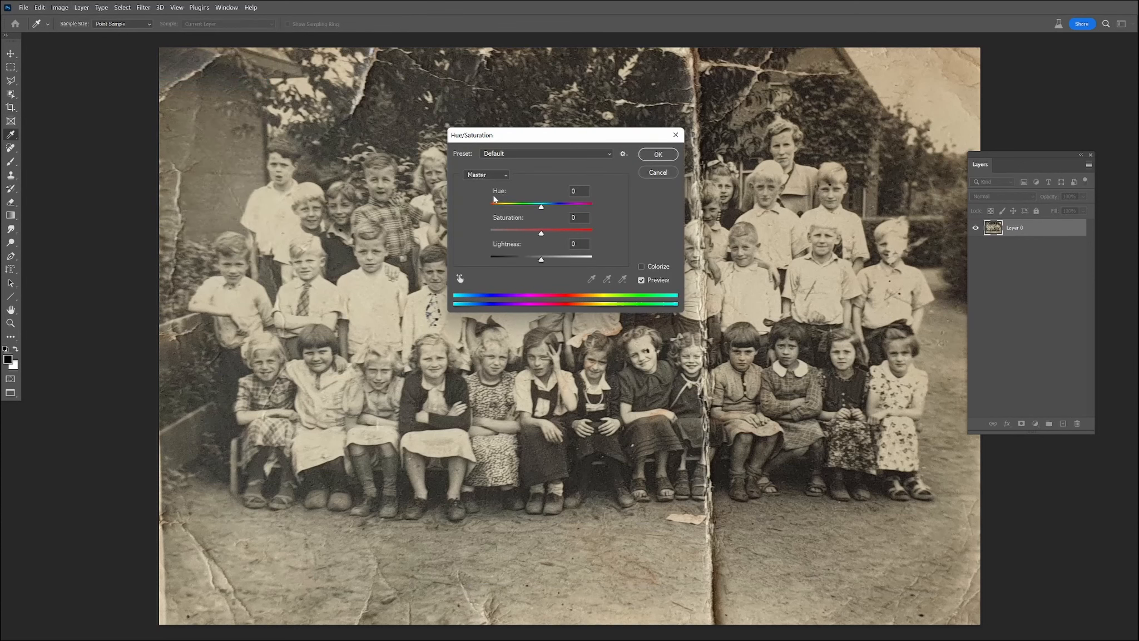
left_click_drag(543, 236, 478, 236)
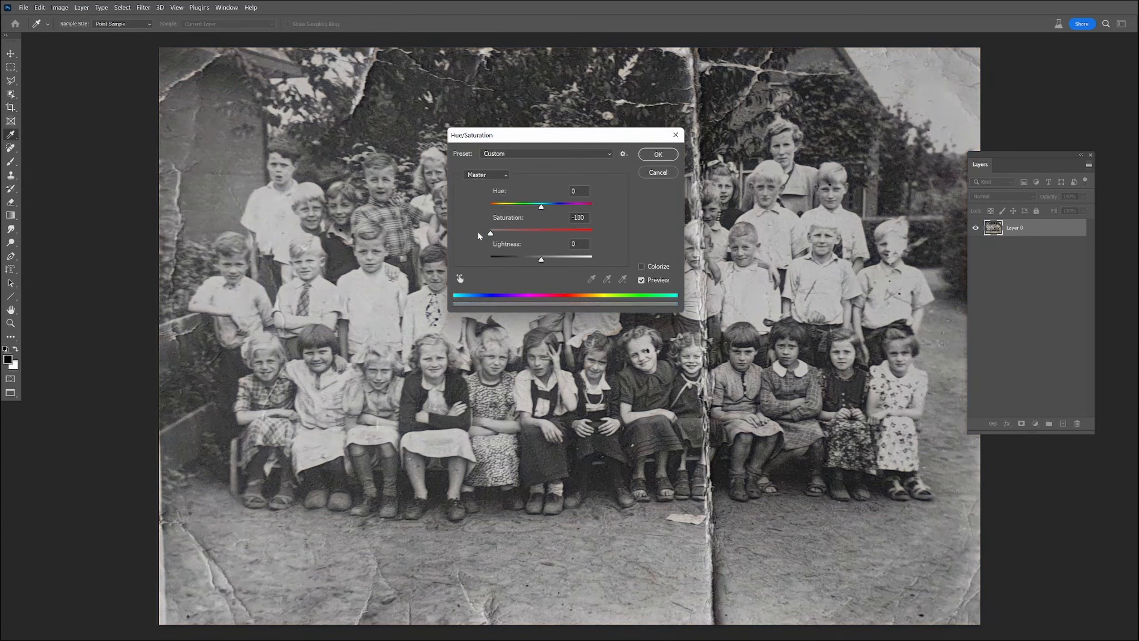
left_click(659, 153)
key("c")
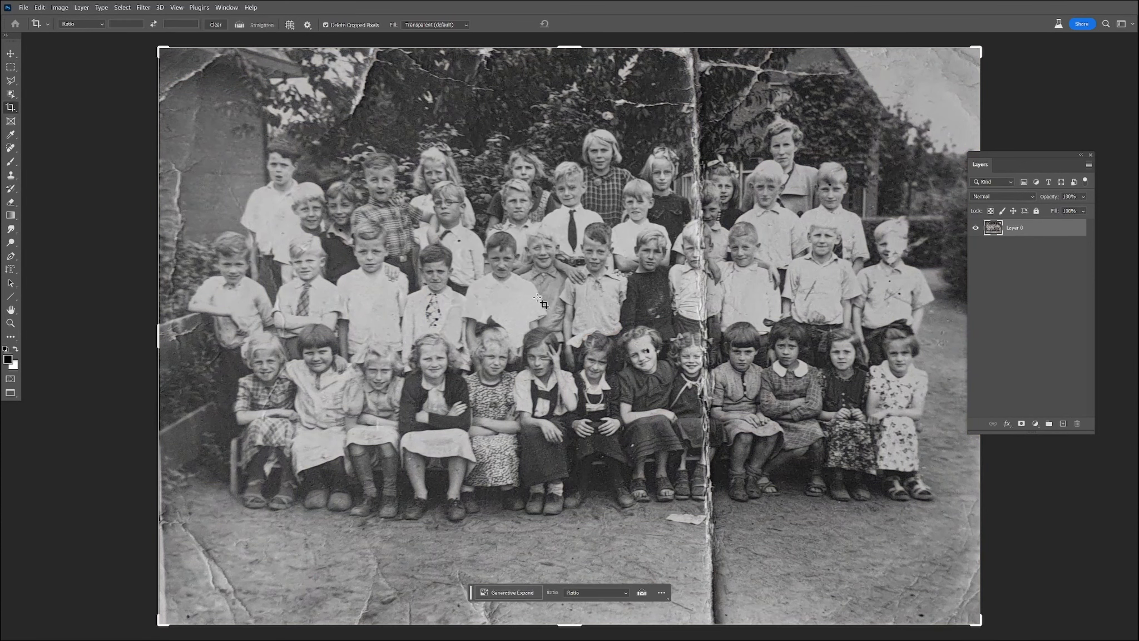
Increase the photo's contrast with Levels, setting the black input to 8 and the white input to 220
left_click(59, 8)
mouse_move(83, 28)
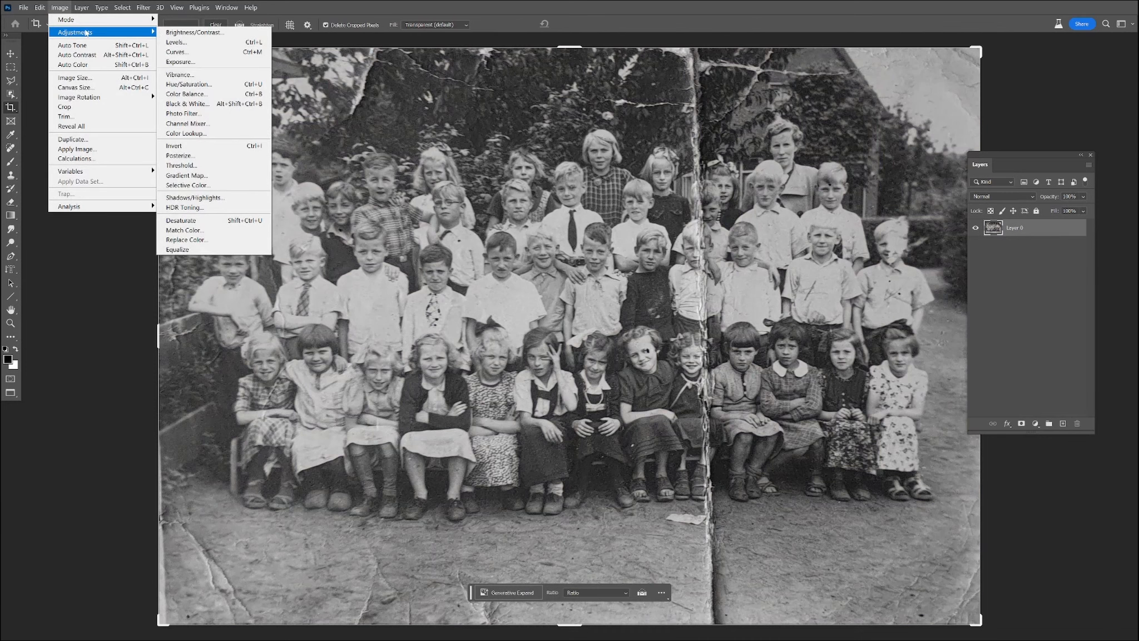
left_click(207, 39)
left_click_drag(345, 184, 576, 284)
left_click_drag(599, 400, 581, 400)
left_click_drag(469, 400, 474, 399)
left_click(471, 401)
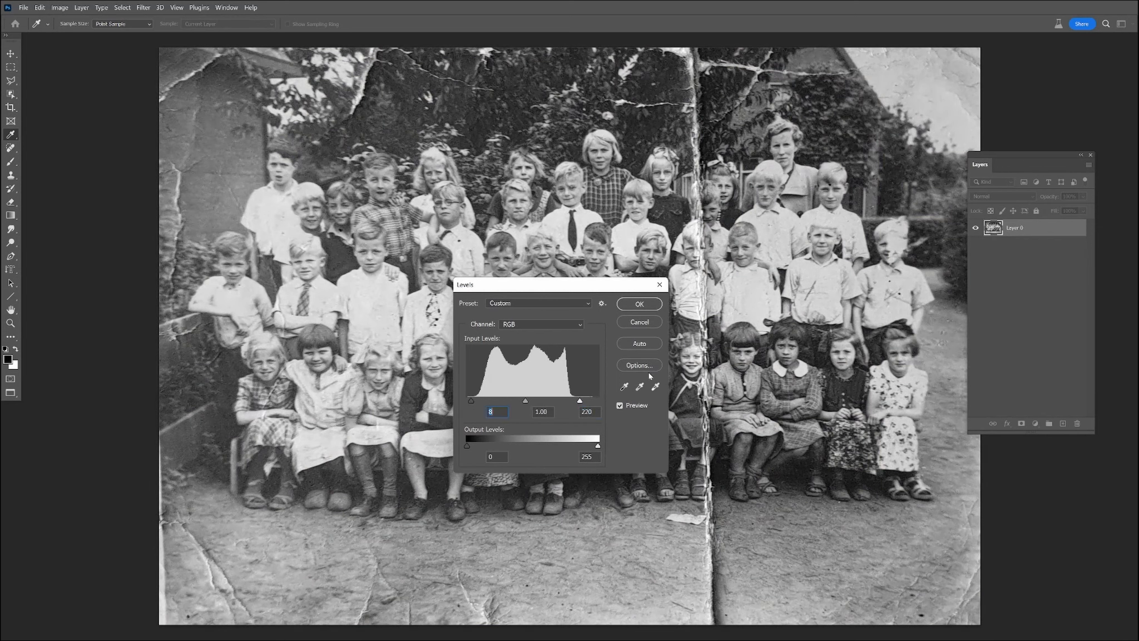
left_click(640, 304)
key("c")
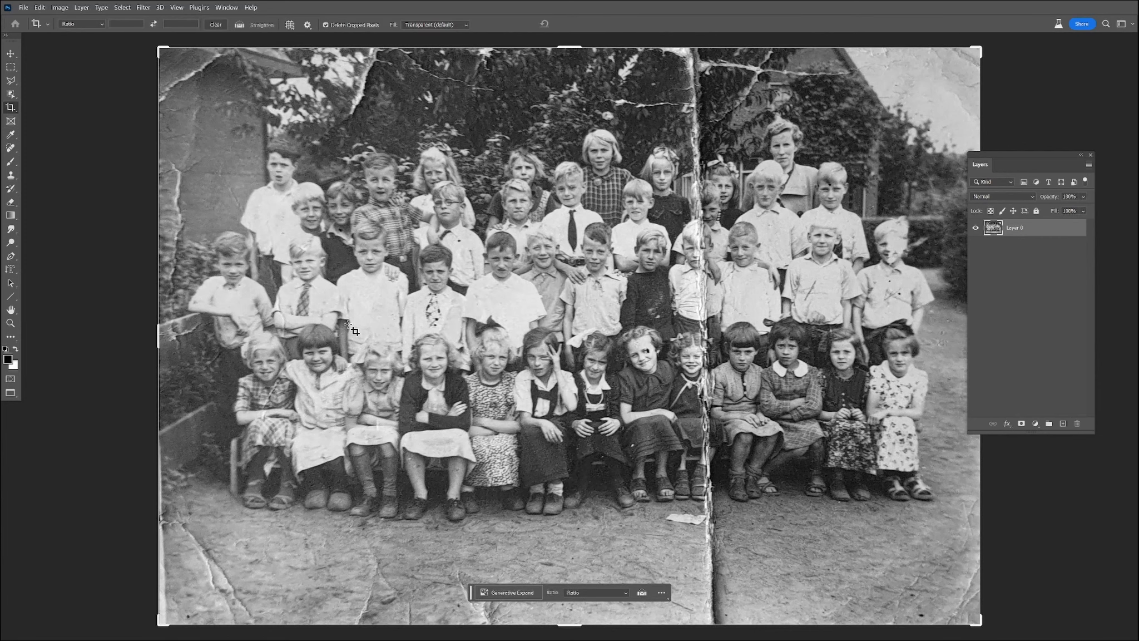
scroll(358, 304, "up", 3)
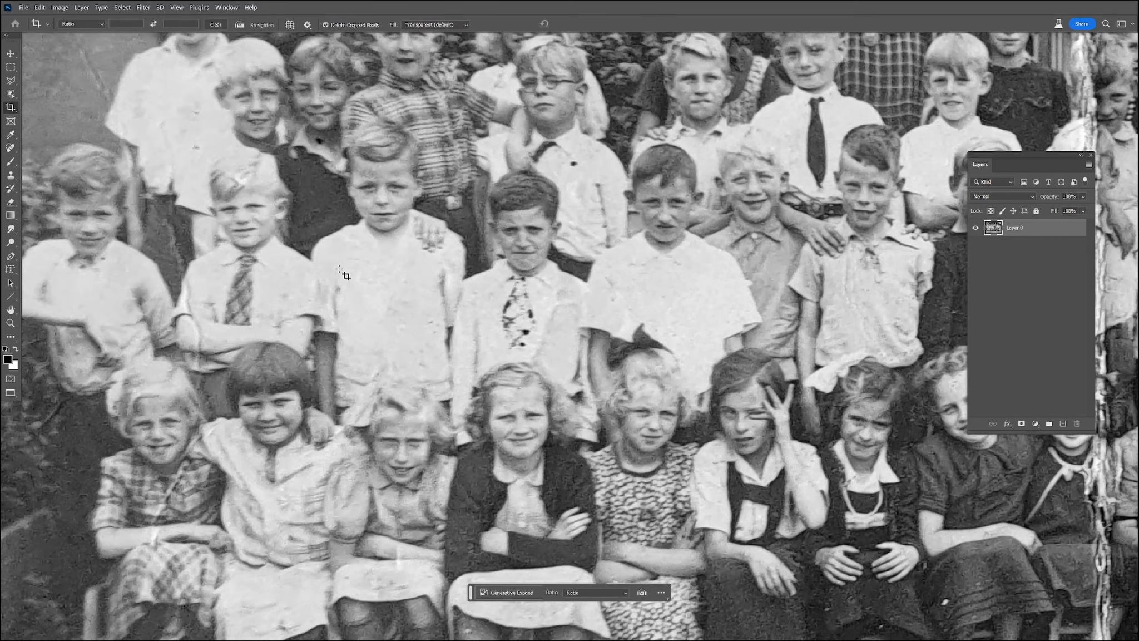
left_click(60, 7)
mouse_move(70, 33)
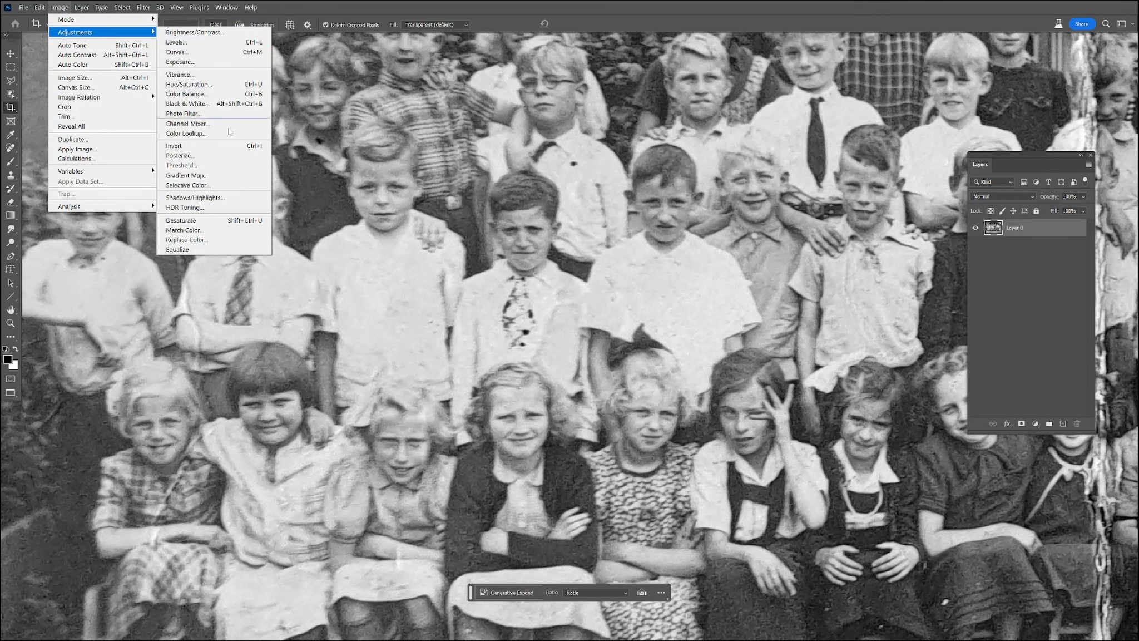
left_click(234, 201)
left_click_drag(293, 163, 237, 179)
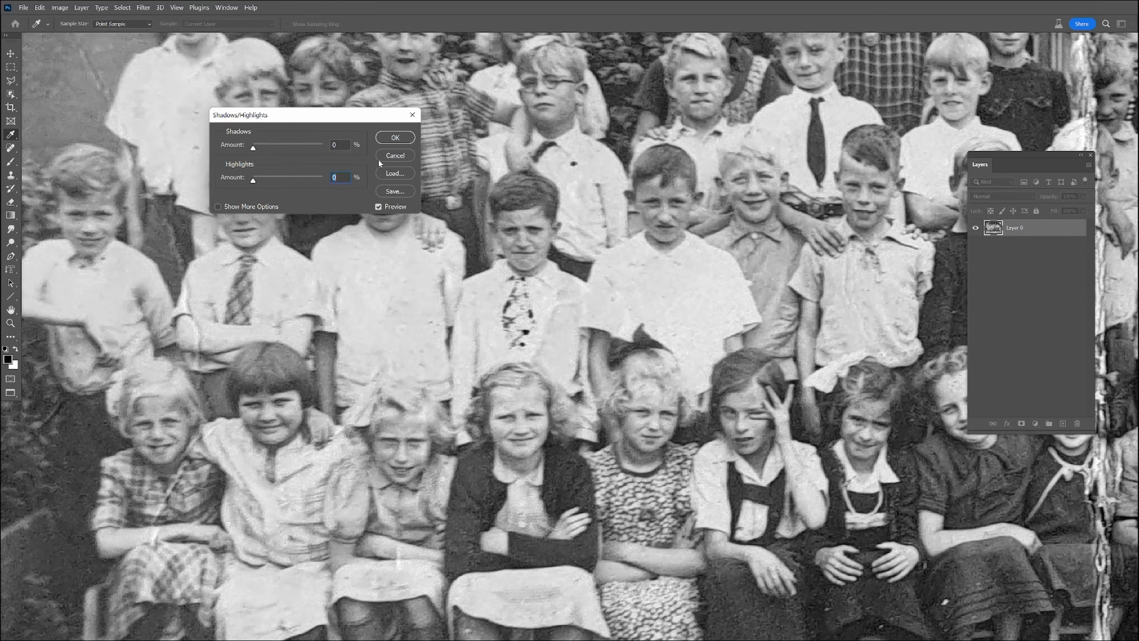
left_click(395, 156)
Paint out the vertical crease through the dark foliage above the children with the Remove tool
scroll(568, 356, "down", 5)
left_click_drag(610, 353, 441, 307)
left_click_drag(627, 407, 436, 521)
scroll(529, 350, "up", 5)
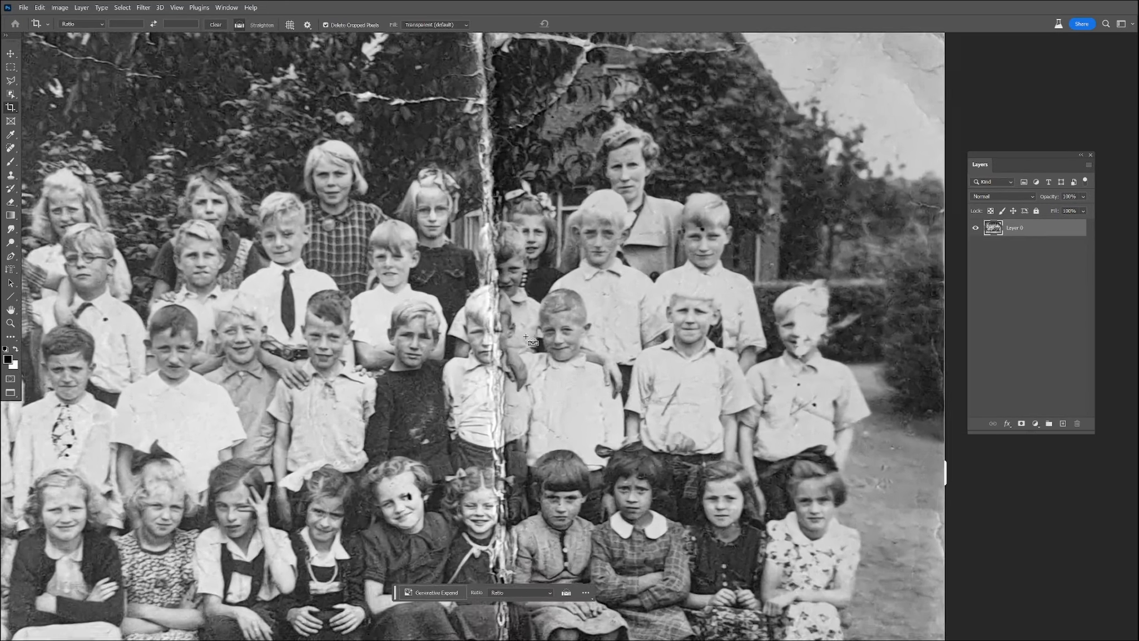
left_click_drag(550, 399, 605, 397)
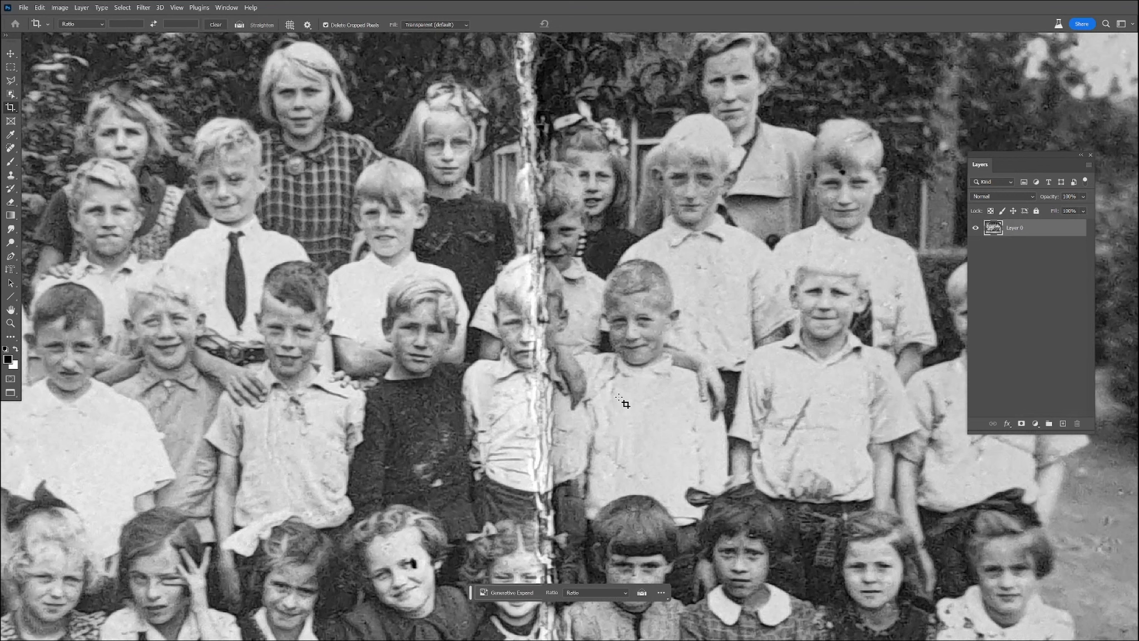
left_click(10, 148)
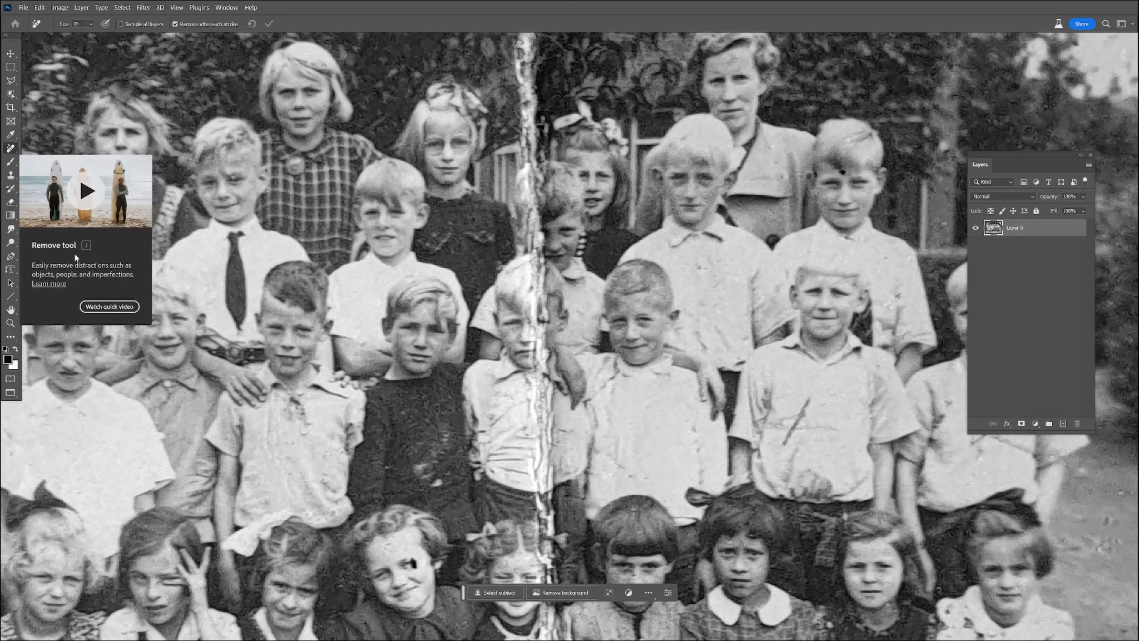
left_click_drag(531, 152, 527, 61)
left_click_drag(528, 120, 525, 135)
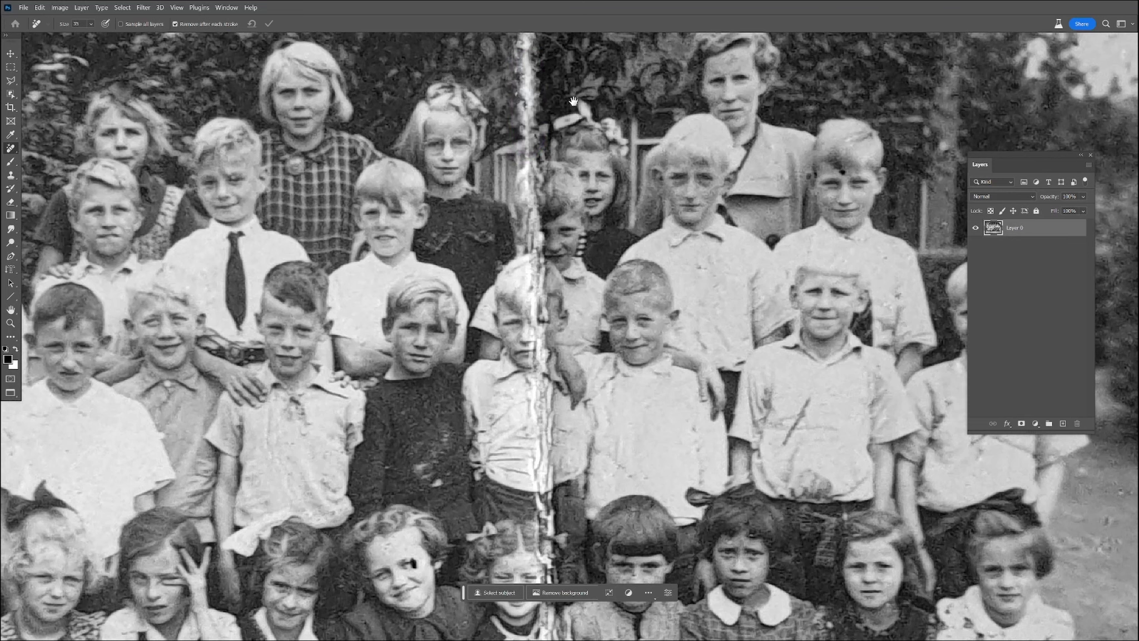
scroll(586, 106, "up", 5)
mouse_move(492, 369)
left_mouse_down()
mouse_move(485, 302)
mouse_move(487, 174)
mouse_move(515, 115)
mouse_move(411, 102)
mouse_move(428, 126)
left_mouse_up()
left_click_drag(492, 345, 507, 294)
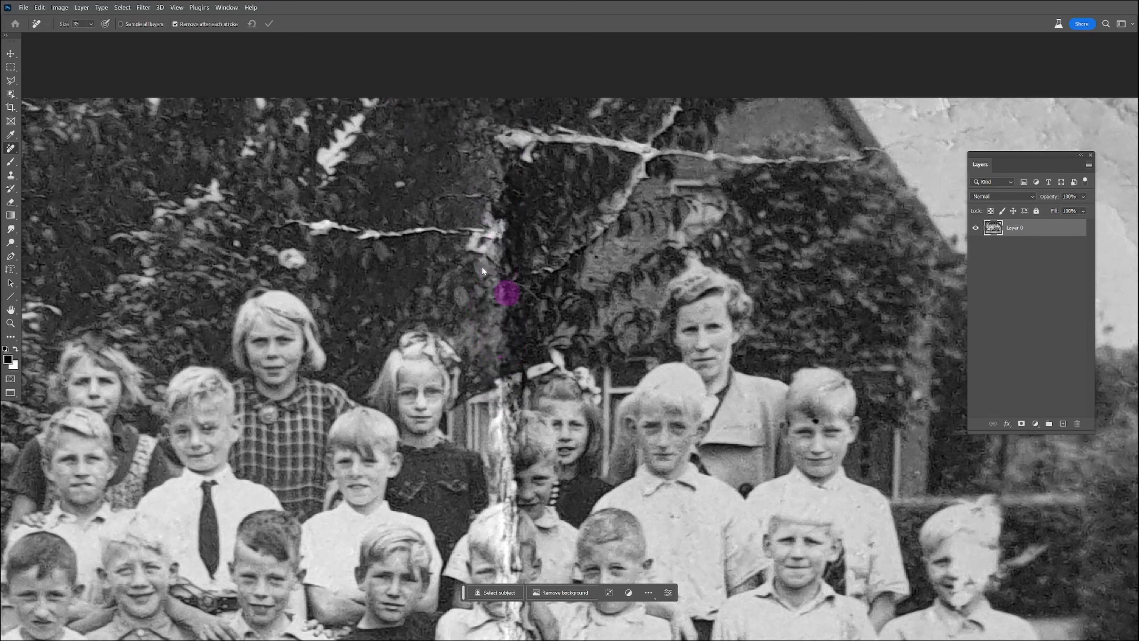
Remove the horizontal cracks and white damage spots from the foliage beside and across the former crease
mouse_move(505, 248)
left_mouse_down()
mouse_move(496, 203)
mouse_move(498, 258)
mouse_move(472, 234)
mouse_move(256, 221)
left_mouse_up()
left_click_drag(292, 256, 281, 259)
left_click_drag(323, 183, 334, 179)
mouse_move(495, 148)
left_mouse_down()
mouse_move(508, 135)
mouse_move(649, 149)
mouse_move(500, 125)
mouse_move(549, 157)
left_mouse_up()
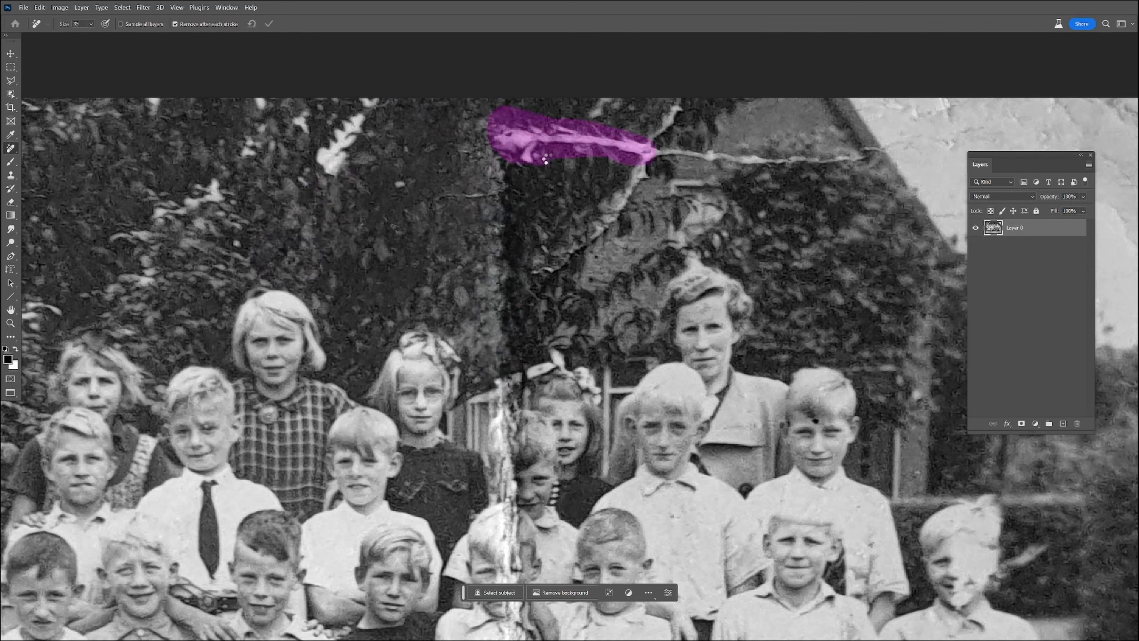
left_click_drag(328, 169, 384, 103)
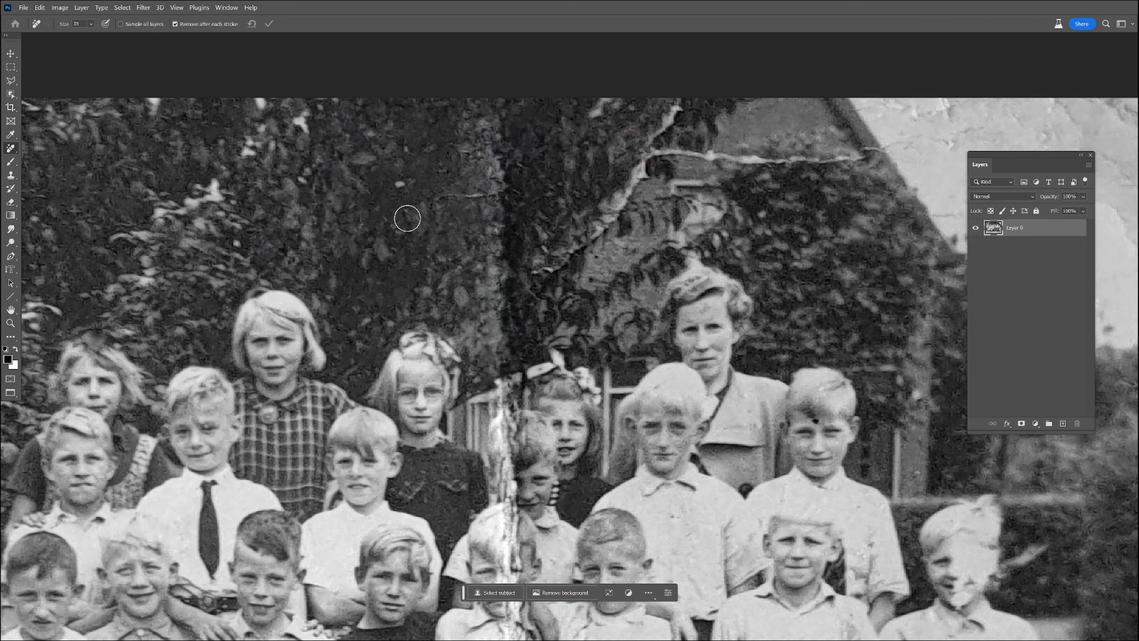
Remove the branching cracks over the ivy and house roof, plus the leftover crease traces in the foliage
mouse_move(689, 102)
left_mouse_down()
mouse_move(665, 117)
mouse_move(593, 232)
mouse_move(516, 271)
left_mouse_up()
mouse_move(648, 157)
left_mouse_down()
mouse_move(688, 153)
mouse_move(909, 143)
left_mouse_up()
left_click_drag(728, 218, 635, 192)
mouse_move(481, 183)
left_mouse_down()
mouse_move(446, 183)
mouse_move(481, 138)
mouse_move(492, 189)
mouse_move(511, 200)
mouse_move(520, 270)
mouse_move(495, 333)
mouse_move(515, 345)
left_mouse_up()
mouse_move(514, 217)
left_mouse_down()
mouse_move(525, 176)
mouse_move(511, 134)
left_mouse_up()
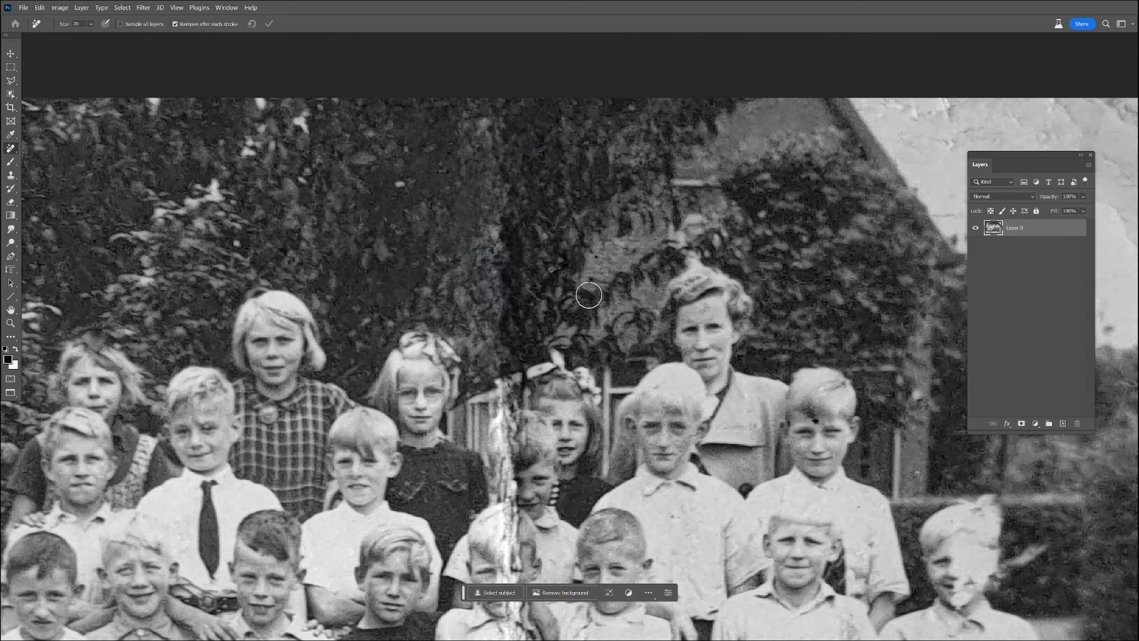
Sample clean dark foliage above the children with the Clone Stamp and shrink its brush to fit the former crease area
scroll(590, 295, "down", 5)
left_click_drag(552, 313, 552, 266)
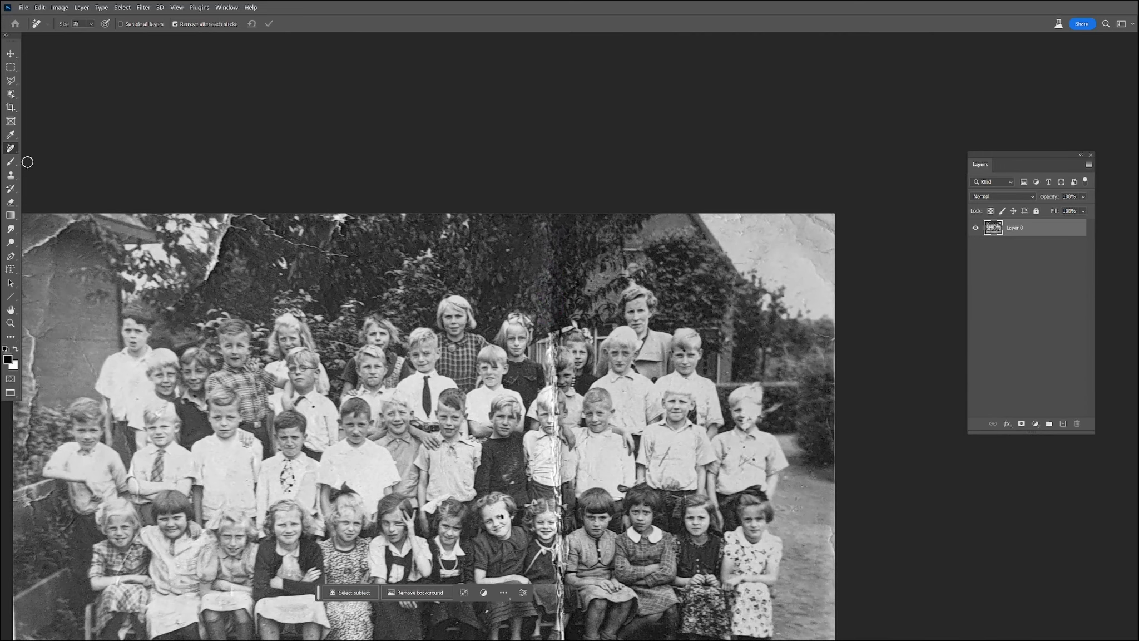
left_click(10, 175)
scroll(553, 273, "up", 5)
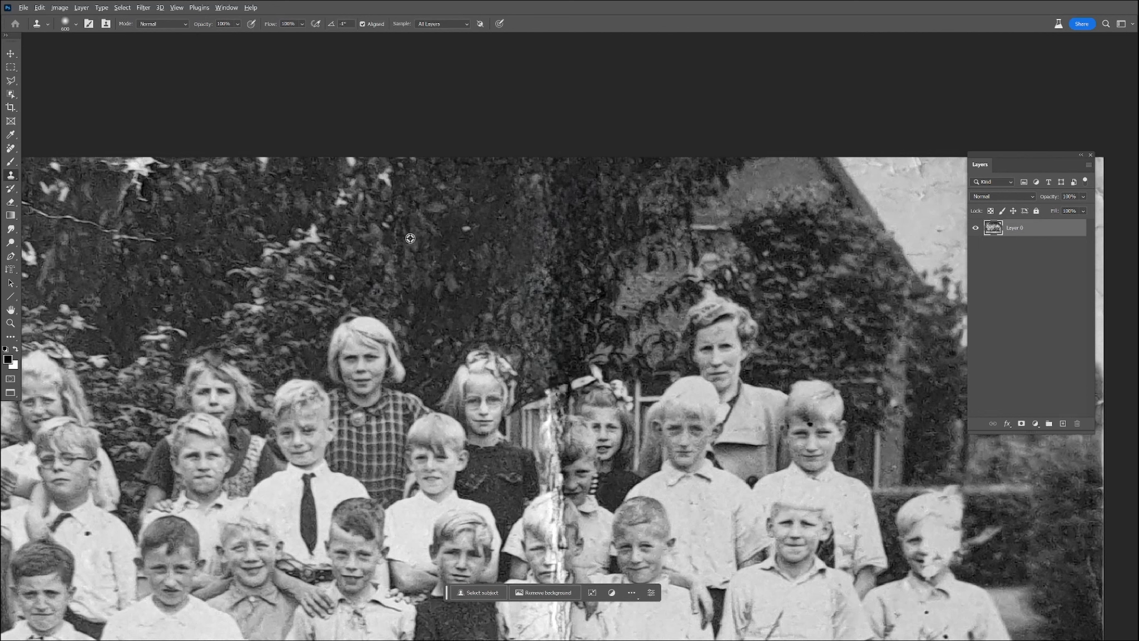
left_click(357, 228, "alt")
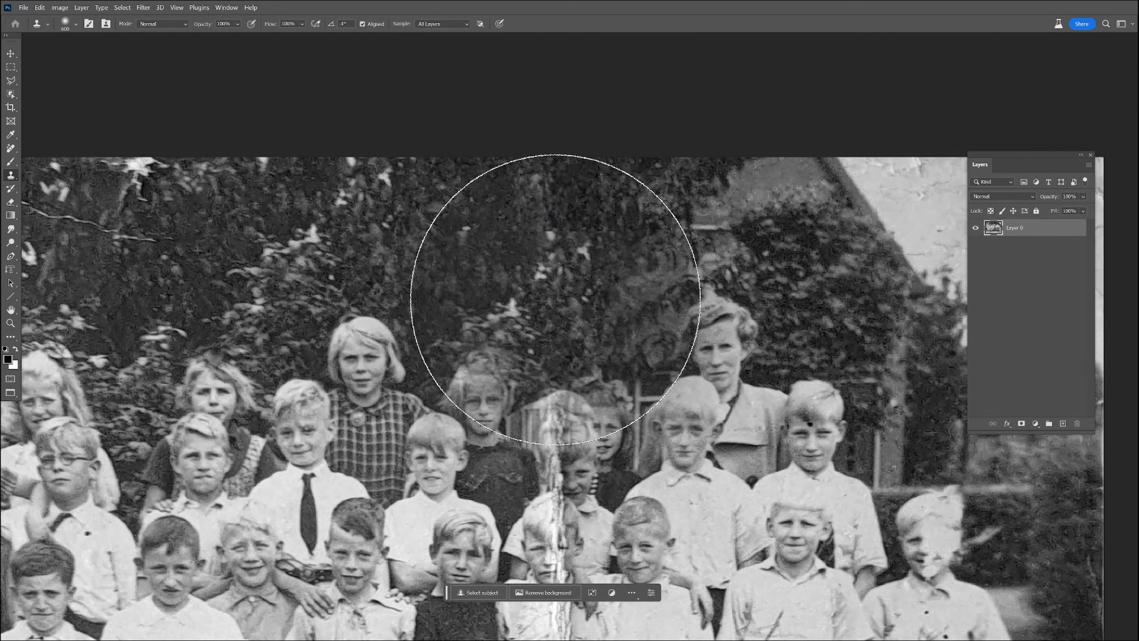
key("bracketleft")
key("bracketleft")
key("bracketleft")
key("bracketleft")
key("bracketleft")
key("bracketleft")
key("bracketleft")
key("bracketleft")
key("bracketleft")
key("bracketleft")
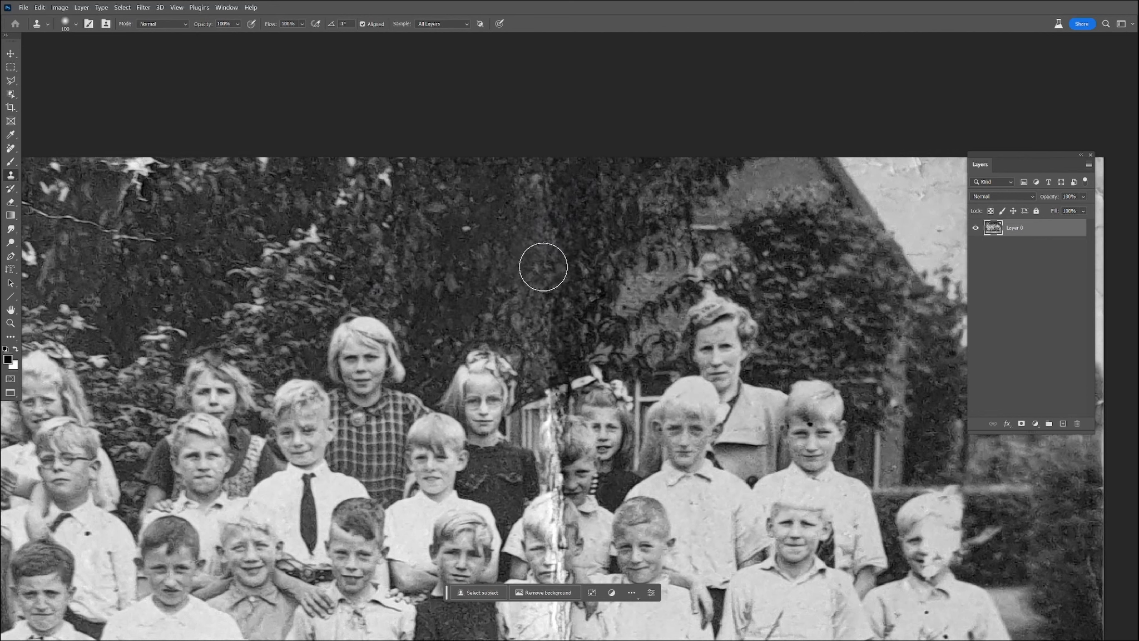
Clone clean ground texture over the vertical crease from the photo's bottom edge up to the seated children's shoes
scroll(540, 263, "down", 5)
key("bracketleft")
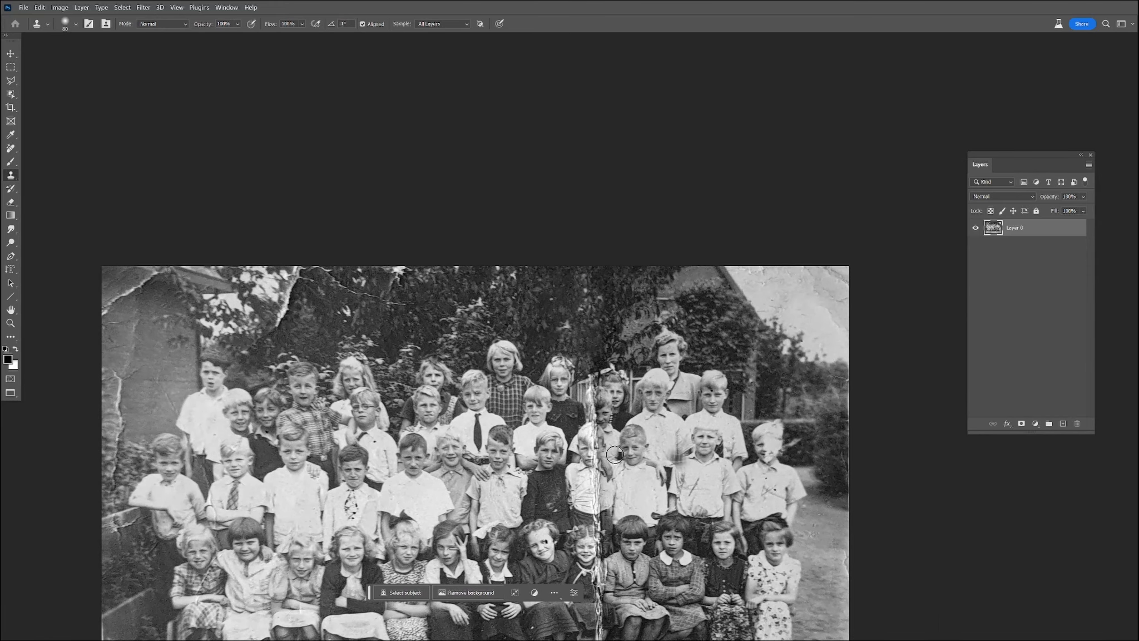
left_click_drag(562, 445, 570, 227)
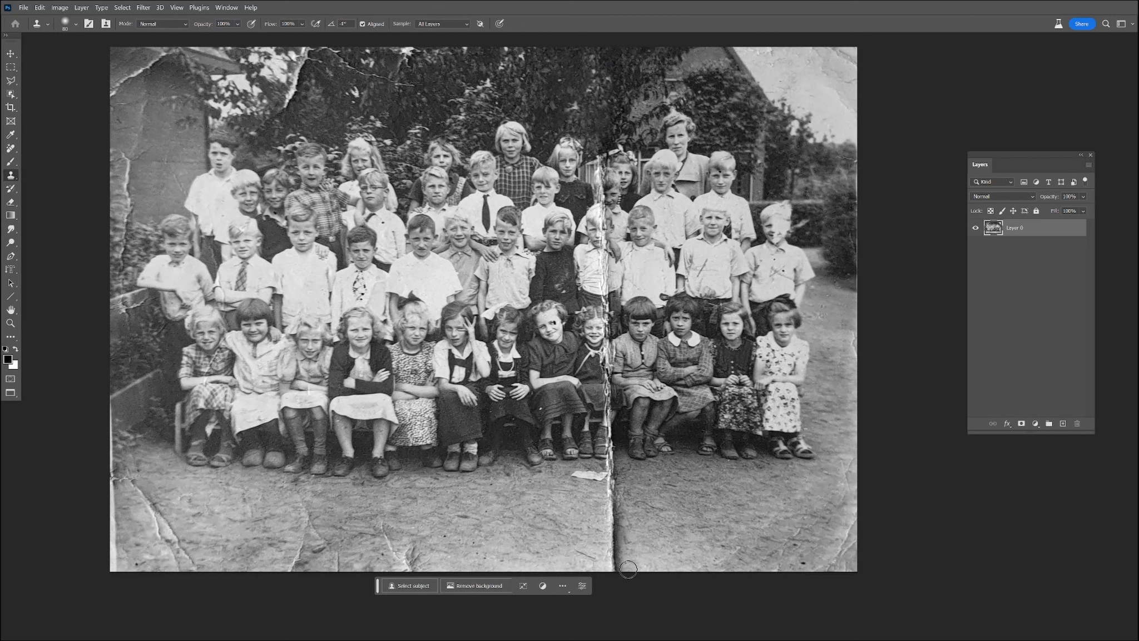
mouse_move(628, 521)
left_mouse_down()
mouse_move(612, 517)
mouse_move(614, 560)
left_mouse_up()
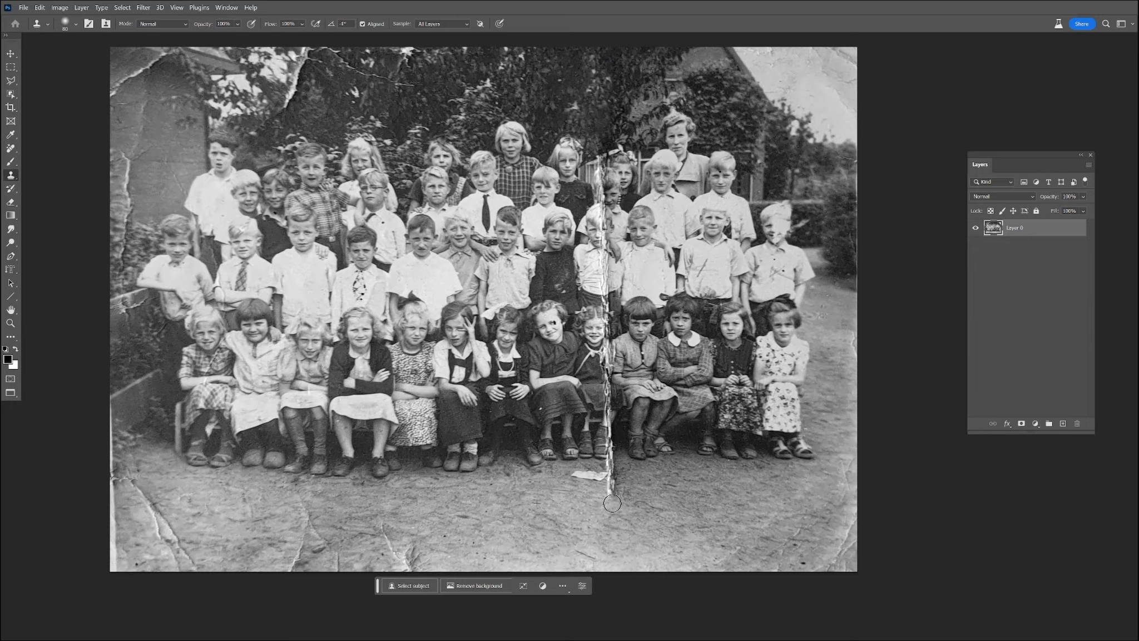
scroll(610, 507, "up", 3)
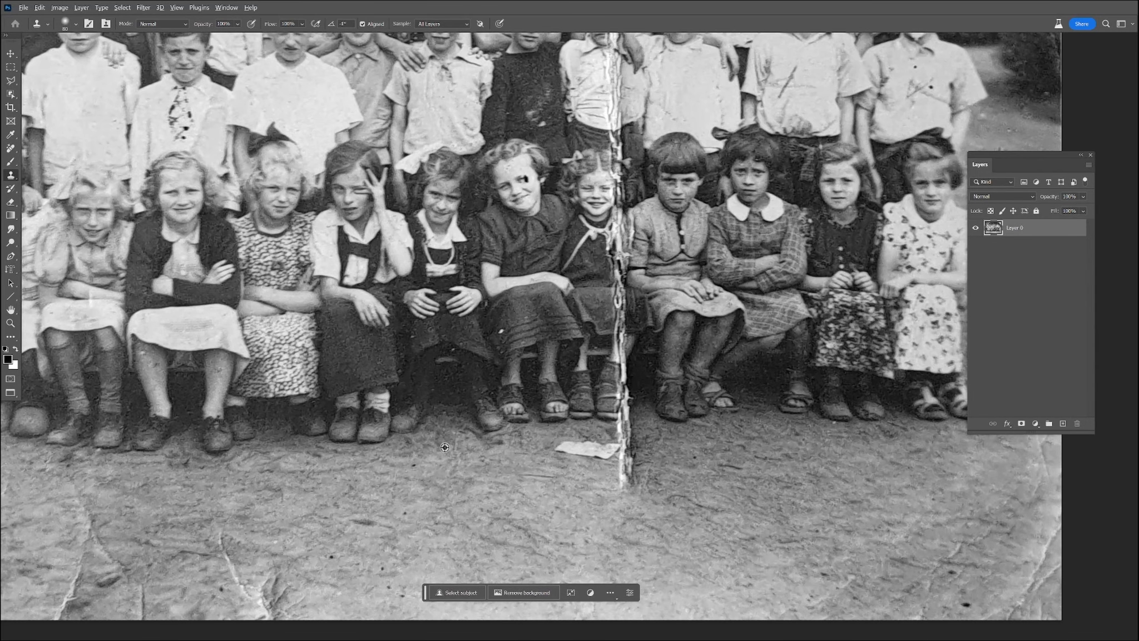
mouse_move(621, 434)
left_mouse_down()
mouse_move(627, 473)
mouse_move(635, 461)
left_mouse_up()
left_click(680, 504, "alt")
left_click(657, 450)
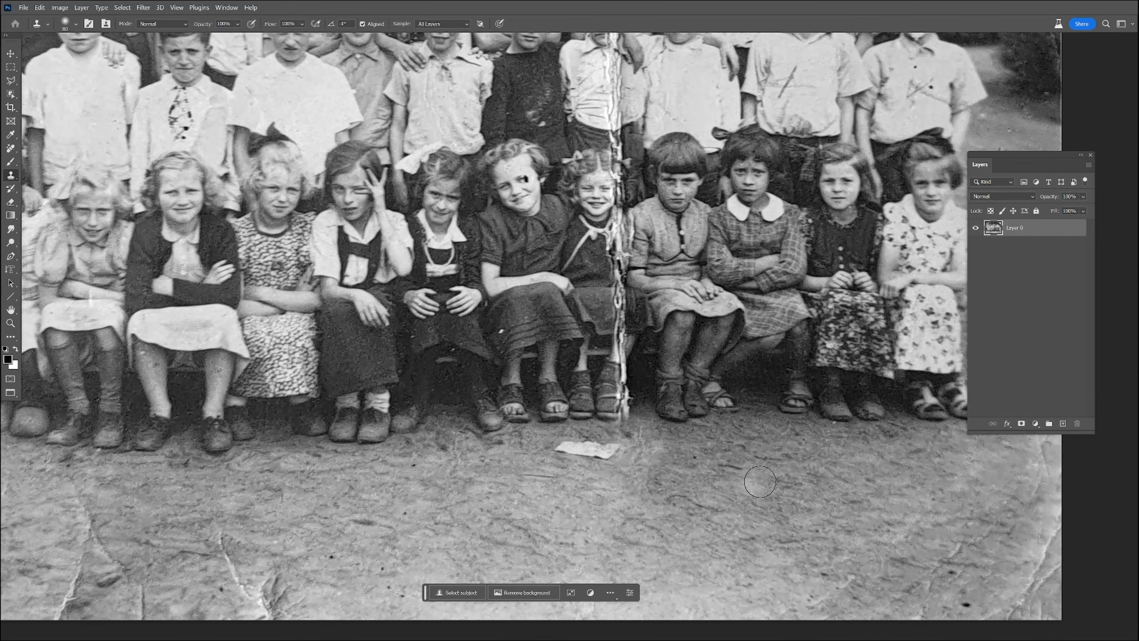
Try to heal the cracks and dark spot in the photo's lower-right ground area with the Spot Healing Brush
left_click_drag(801, 409, 415, 377)
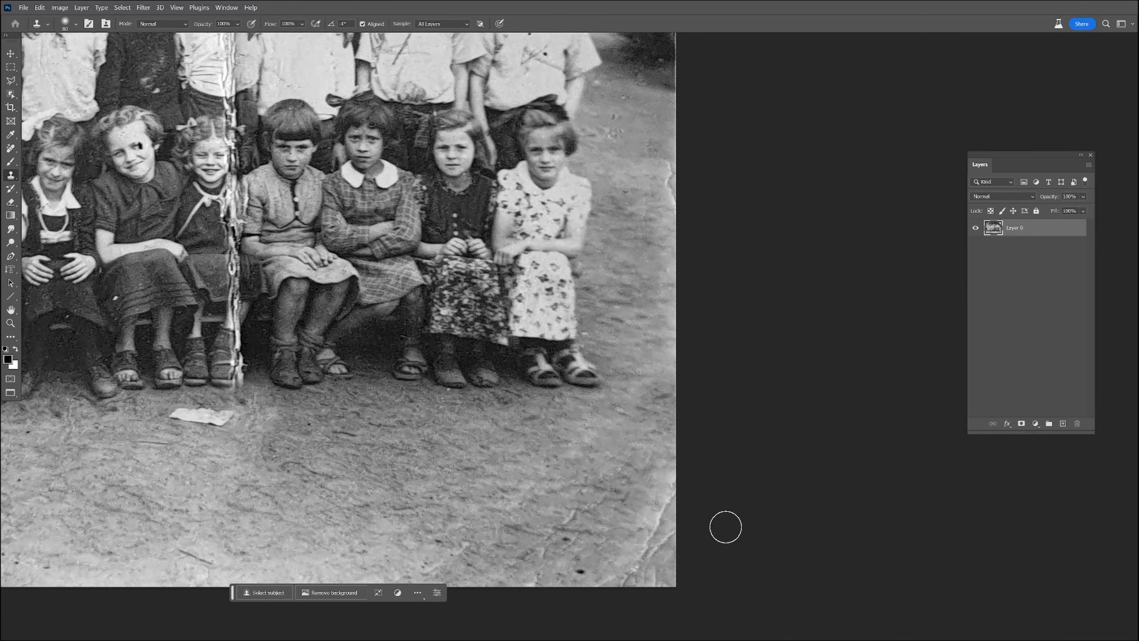
left_click(10, 149)
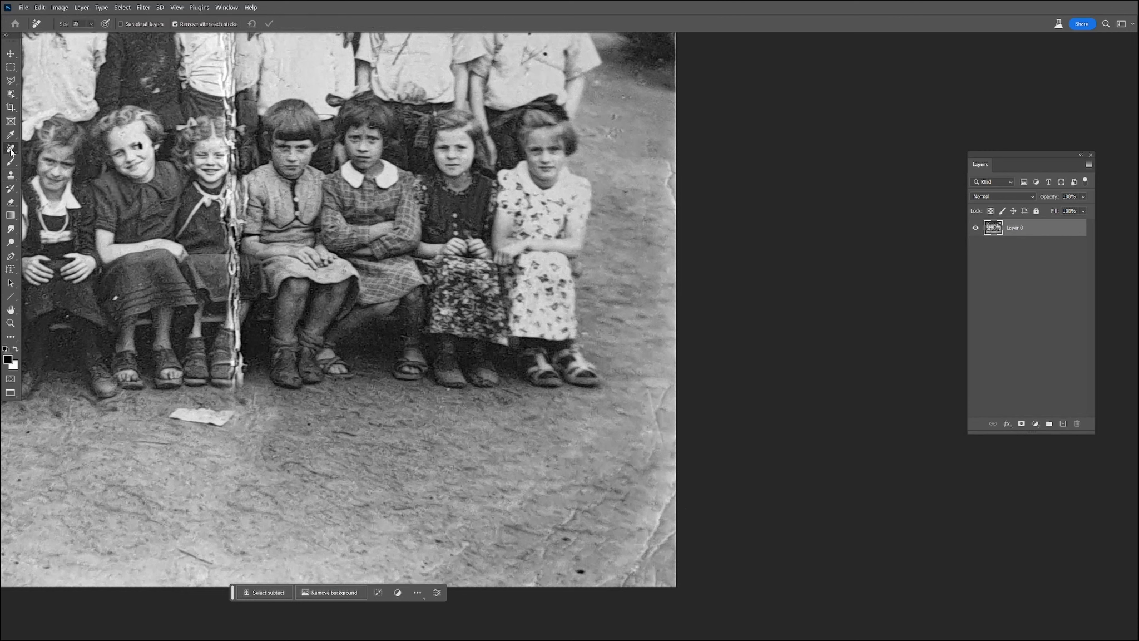
left_click(65, 148)
mouse_move(10, 148)
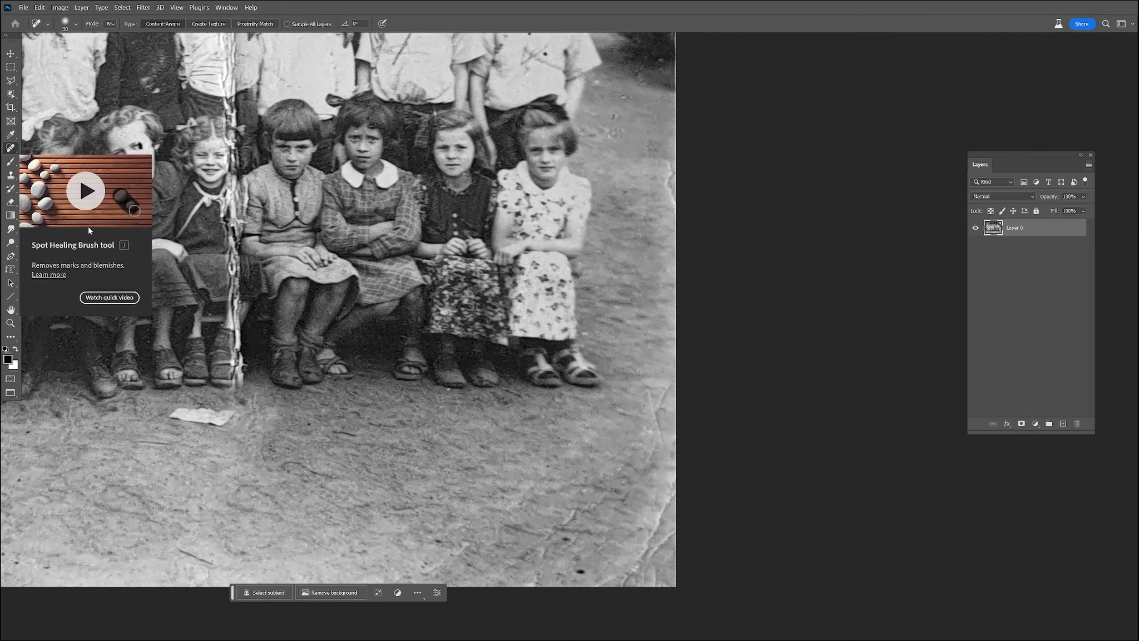
left_click_drag(665, 513, 615, 591)
mouse_move(653, 556)
left_mouse_down()
mouse_move(655, 528)
mouse_move(667, 538)
mouse_move(636, 561)
left_mouse_up()
left_click(581, 570)
left_click(567, 539)
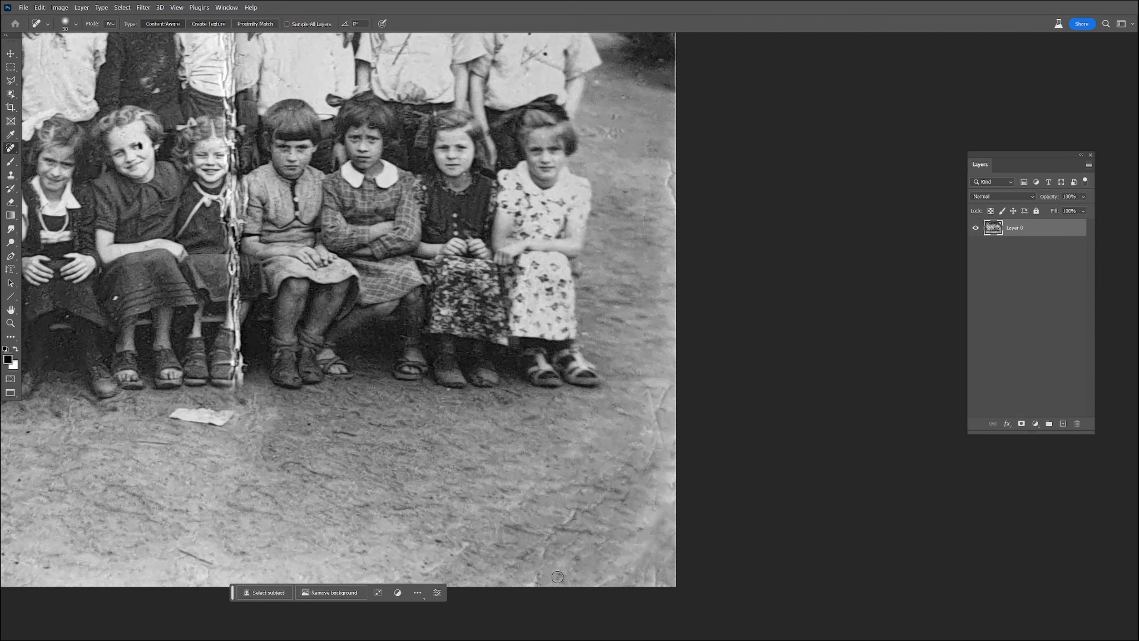
key("ctrl+z")
key("ctrl+z")
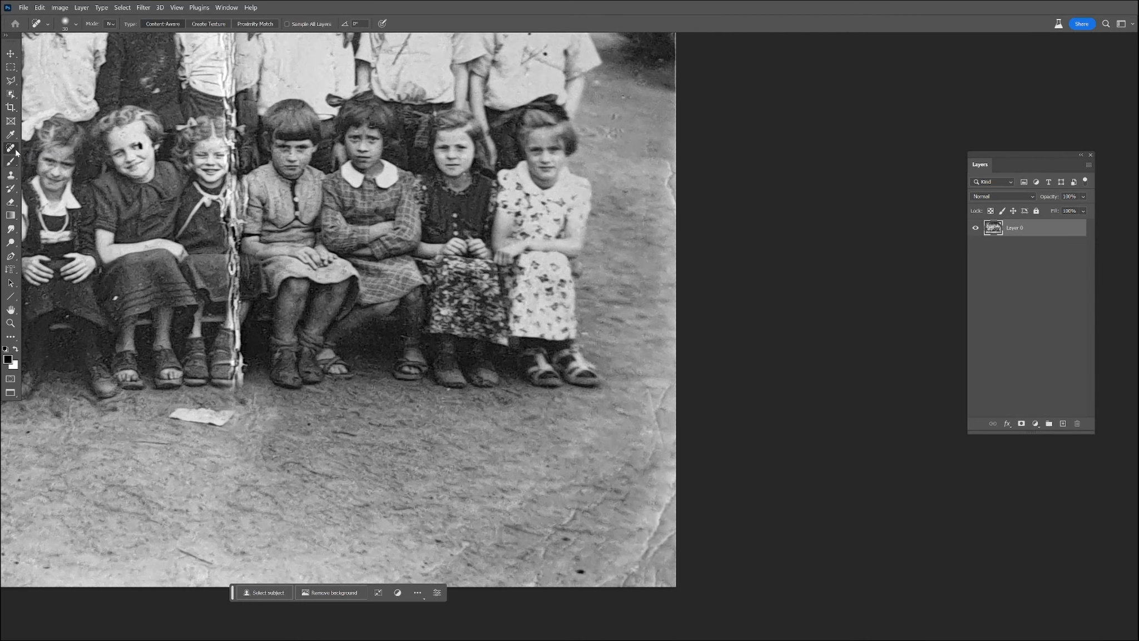
Paint out the cracks, dark spot and edge damage in the photo's lower-right ground area with the Remove tool
right_click(10, 148)
left_click(56, 157)
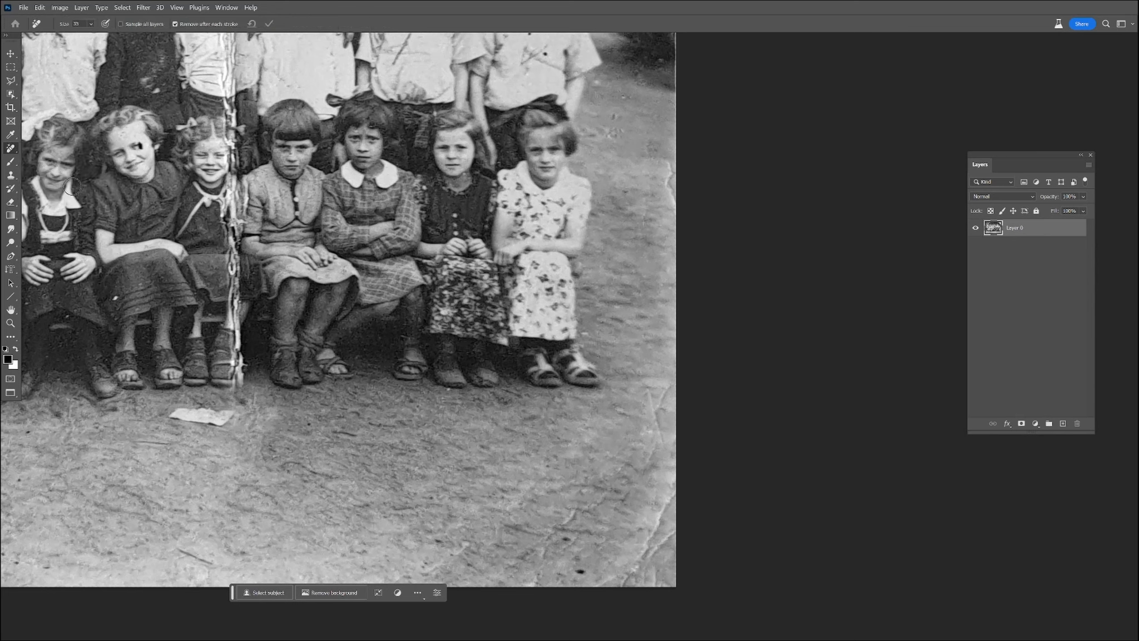
mouse_move(580, 562)
left_mouse_down()
mouse_move(593, 574)
mouse_move(562, 569)
mouse_move(587, 533)
mouse_move(559, 525)
mouse_move(607, 489)
left_mouse_up()
left_click_drag(616, 501, 612, 512)
left_click_drag(650, 396, 656, 429)
left_click_drag(674, 371, 658, 423)
mouse_move(673, 488)
left_mouse_down()
mouse_move(620, 593)
mouse_move(699, 523)
left_mouse_up()
mouse_move(647, 565)
left_mouse_down()
mouse_move(666, 590)
mouse_move(637, 572)
left_mouse_up()
left_click_drag(654, 450, 634, 465)
left_click_drag(503, 532, 454, 548)
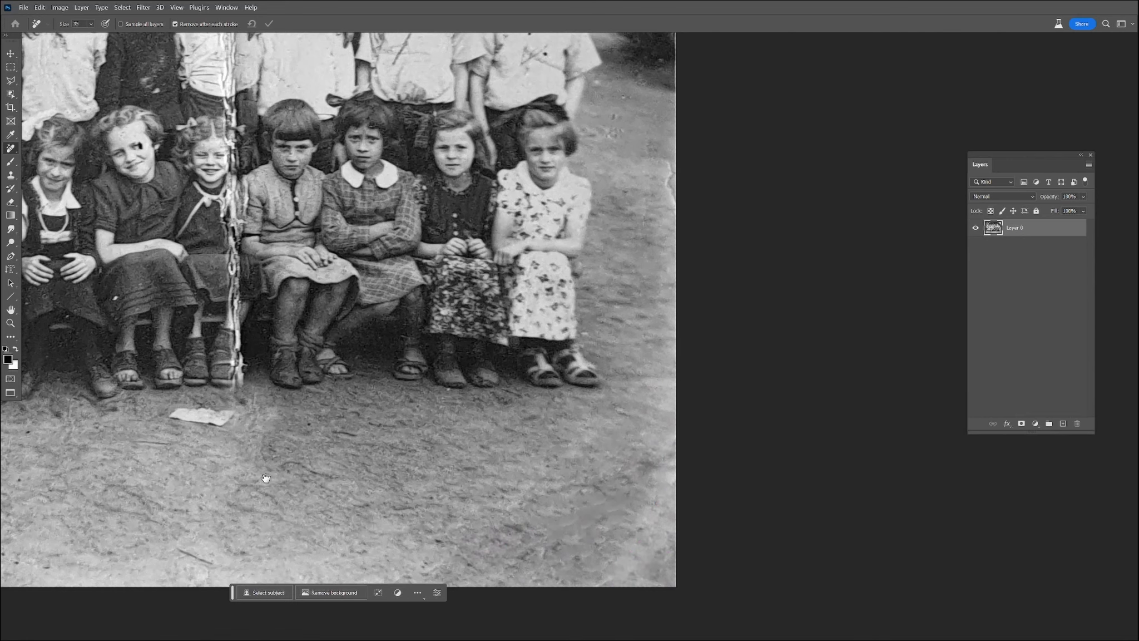
Remove the small blemishes on the ground around the shoes of the seated girls on the photo's right side
left_click_drag(262, 478, 380, 478)
left_click_drag(410, 429, 440, 431)
left_click_drag(561, 411, 556, 390)
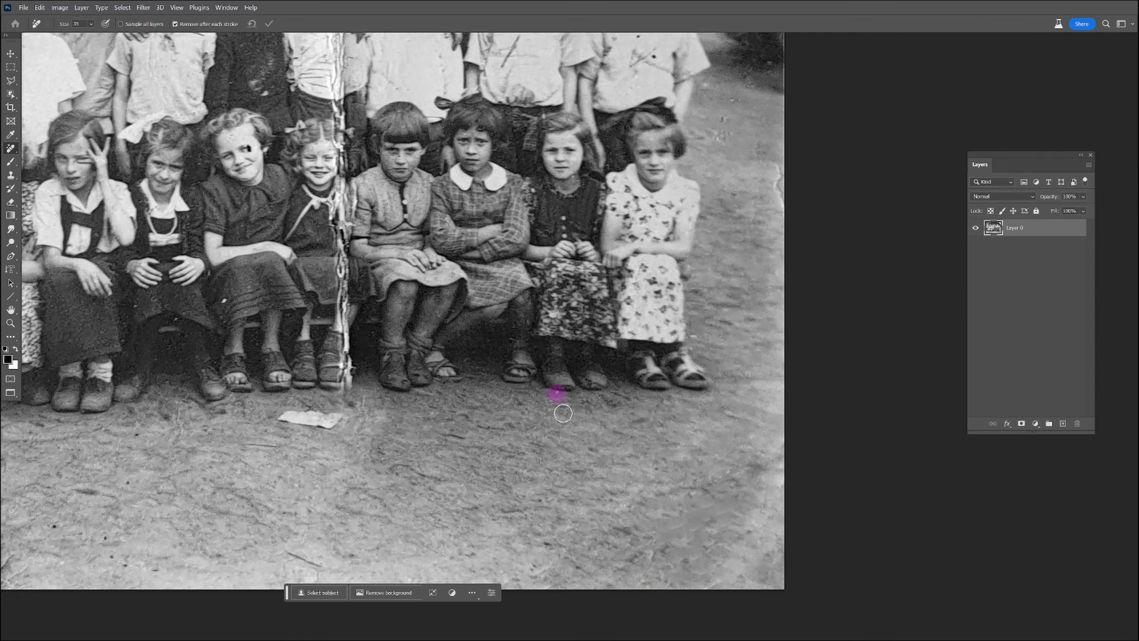
left_click_drag(692, 328, 705, 349)
Remove the branching cracks and dark specks from the foreground ground in the left half of the photo
mouse_move(221, 423)
left_mouse_down()
mouse_move(455, 431)
mouse_move(384, 421)
left_mouse_up()
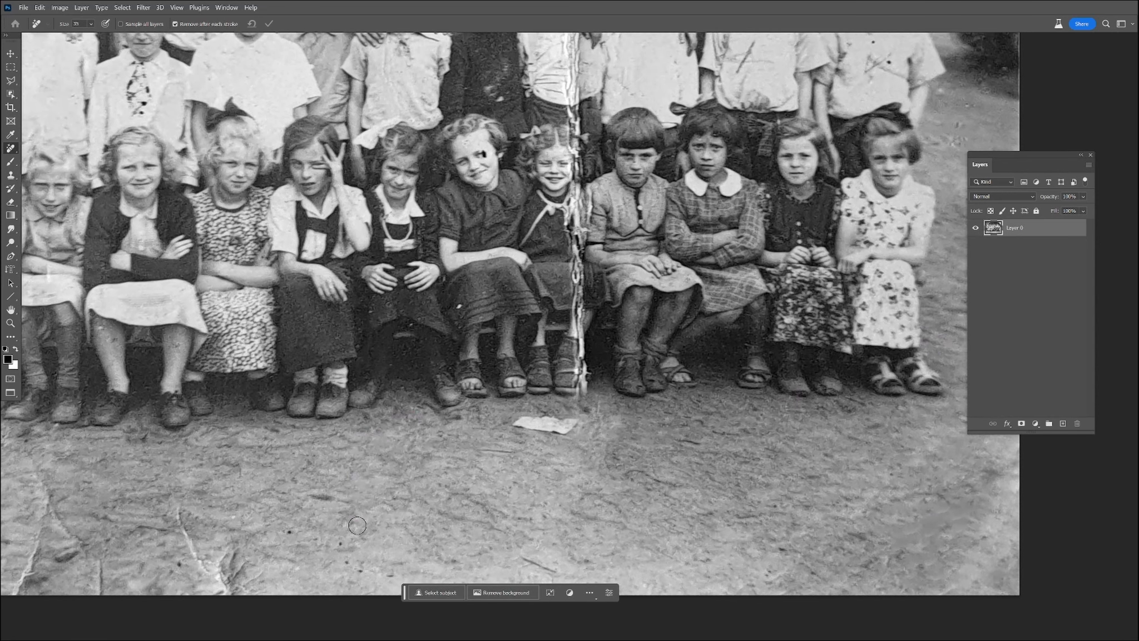
left_click_drag(356, 567, 378, 583)
left_click_drag(334, 500, 694, 376)
mouse_move(590, 444)
left_mouse_down()
mouse_move(621, 460)
mouse_move(611, 440)
mouse_move(563, 454)
mouse_move(533, 375)
left_mouse_up()
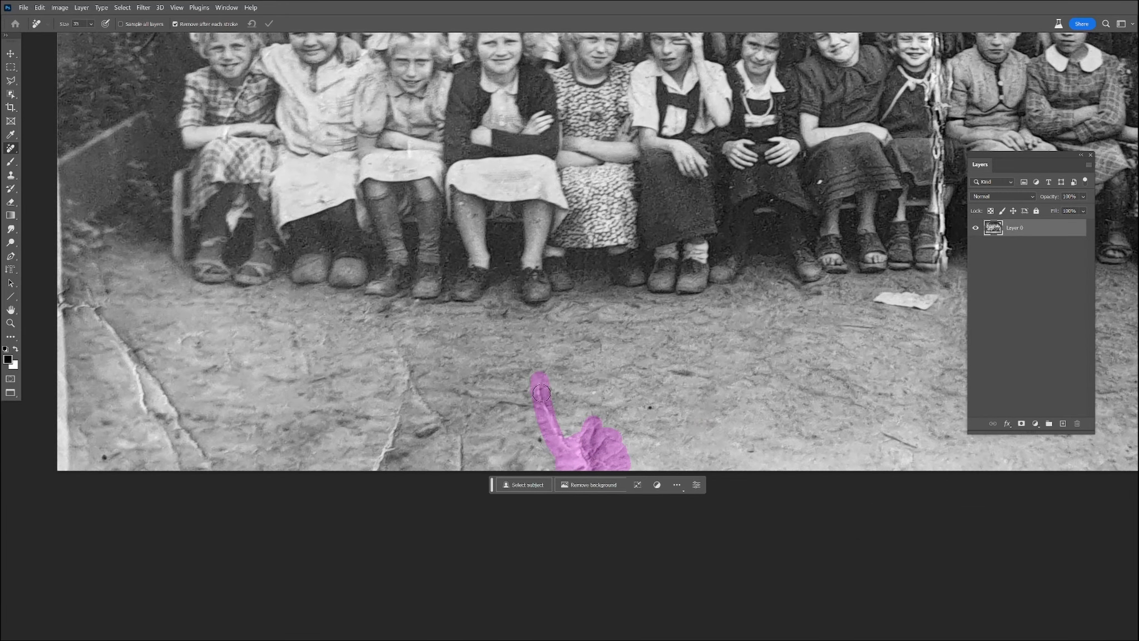
left_click_drag(742, 447, 763, 451)
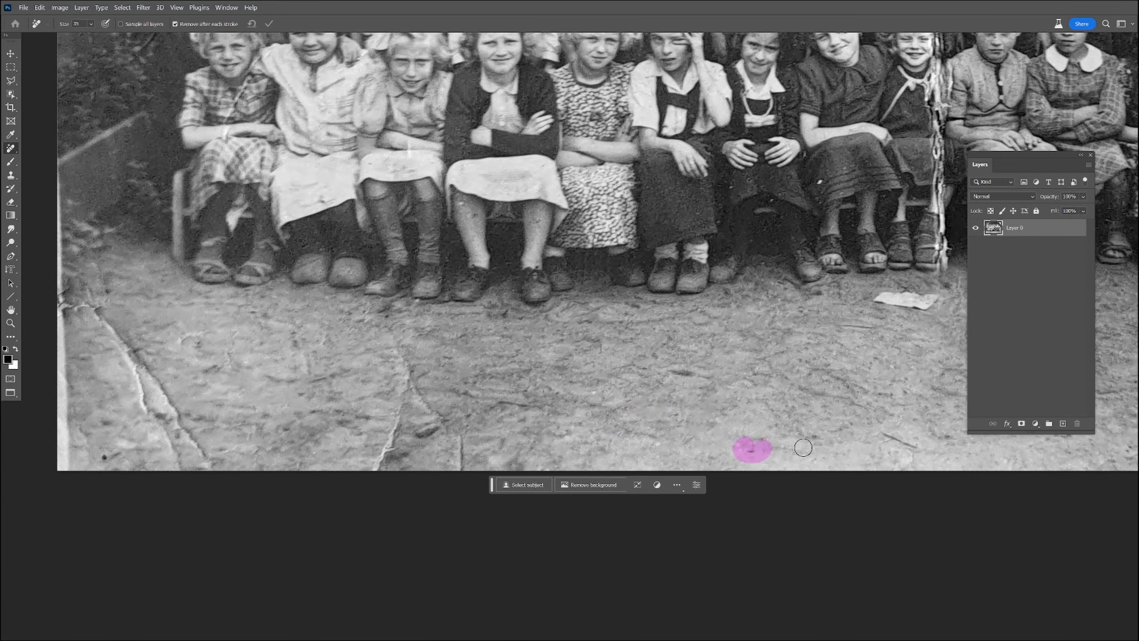
mouse_move(460, 434)
left_mouse_down()
mouse_move(460, 478)
mouse_move(391, 331)
mouse_move(409, 366)
mouse_move(372, 469)
left_mouse_up()
left_click_drag(409, 431, 465, 405)
Remove the damaged strip along the photo's left edge and the long cracks across the lower-left ground
left_click_drag(298, 390, 542, 376)
mouse_move(319, 294)
left_mouse_down()
mouse_move(312, 465)
mouse_move(348, 442)
mouse_move(329, 454)
mouse_move(319, 444)
mouse_move(302, 113)
left_mouse_up()
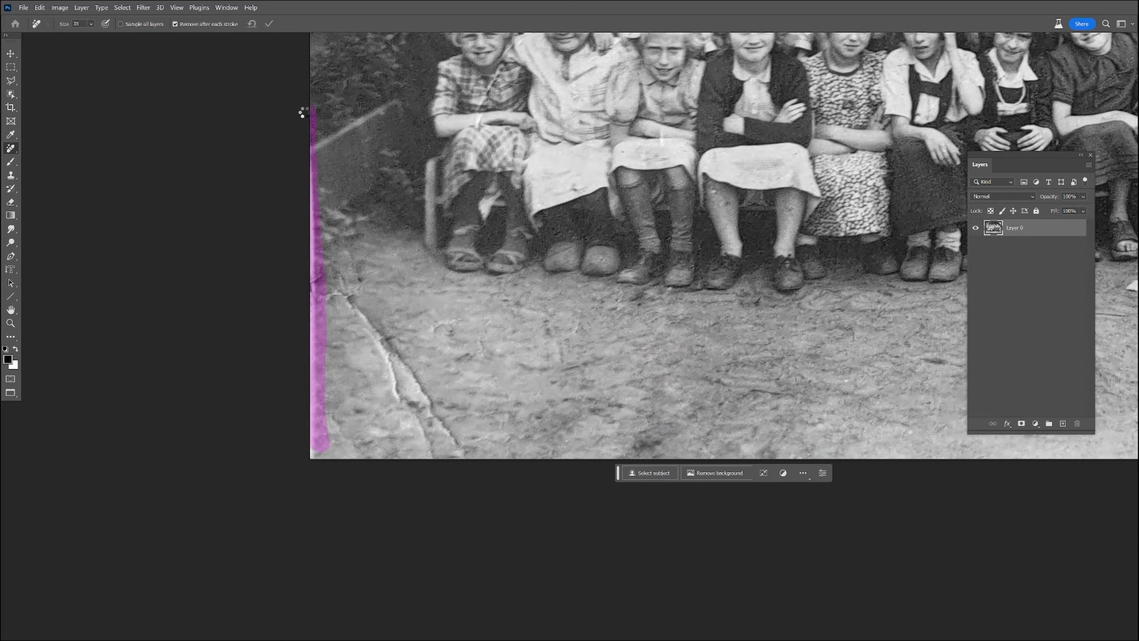
mouse_move(344, 294)
left_mouse_down()
mouse_move(433, 463)
mouse_move(445, 464)
mouse_move(465, 442)
mouse_move(392, 338)
left_mouse_up()
left_click_drag(396, 431, 425, 413)
mouse_move(418, 374)
left_mouse_down()
mouse_move(398, 351)
mouse_move(394, 364)
left_mouse_up()
left_click_drag(427, 392, 417, 384)
mouse_move(365, 357)
left_mouse_down()
mouse_move(378, 343)
mouse_move(310, 296)
mouse_move(297, 314)
left_mouse_up()
left_click_drag(347, 282, 360, 315)
mouse_move(452, 319)
left_mouse_down()
mouse_move(443, 326)
mouse_move(477, 342)
mouse_move(482, 361)
left_mouse_up()
left_click_drag(505, 409, 506, 423)
Remove the marks beside the leftmost seated girl's face and on the clog of the dark-haired girl next to her
left_click_drag(438, 247, 392, 519)
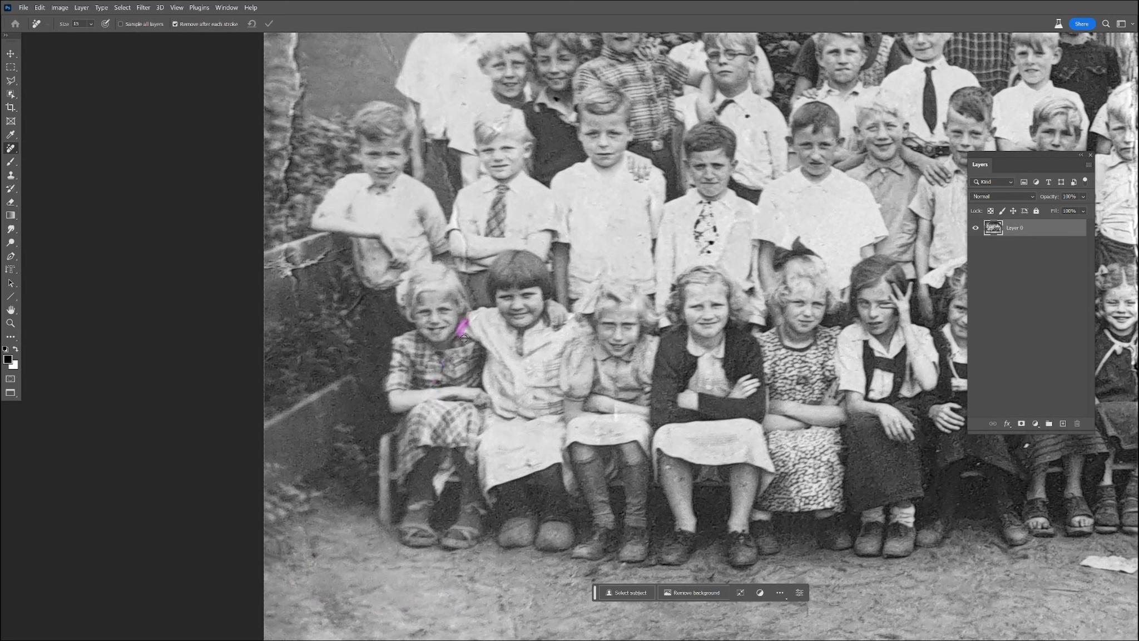
scroll(530, 553, "up", 2)
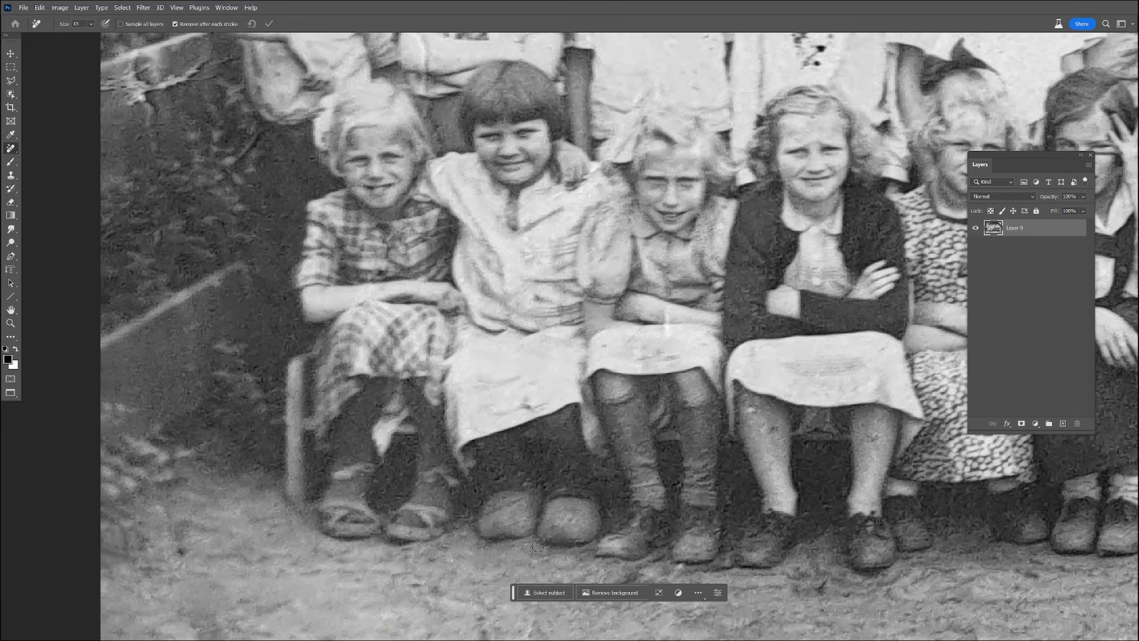
left_click_drag(512, 503, 490, 520)
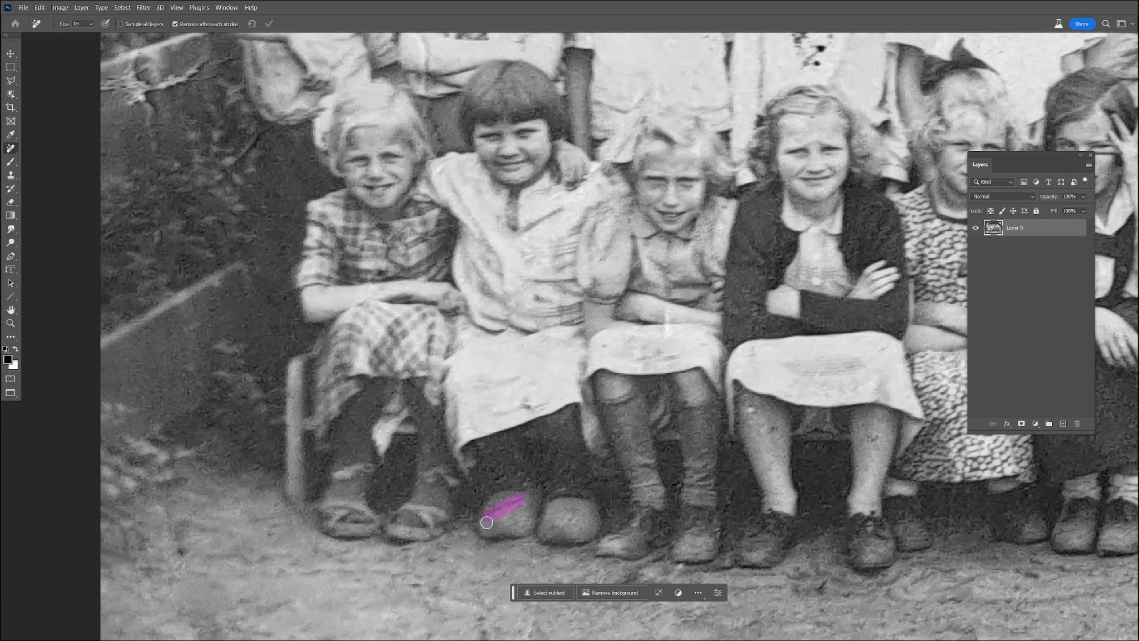
scroll(483, 537, "up", 1)
scroll(476, 258, "up", 5)
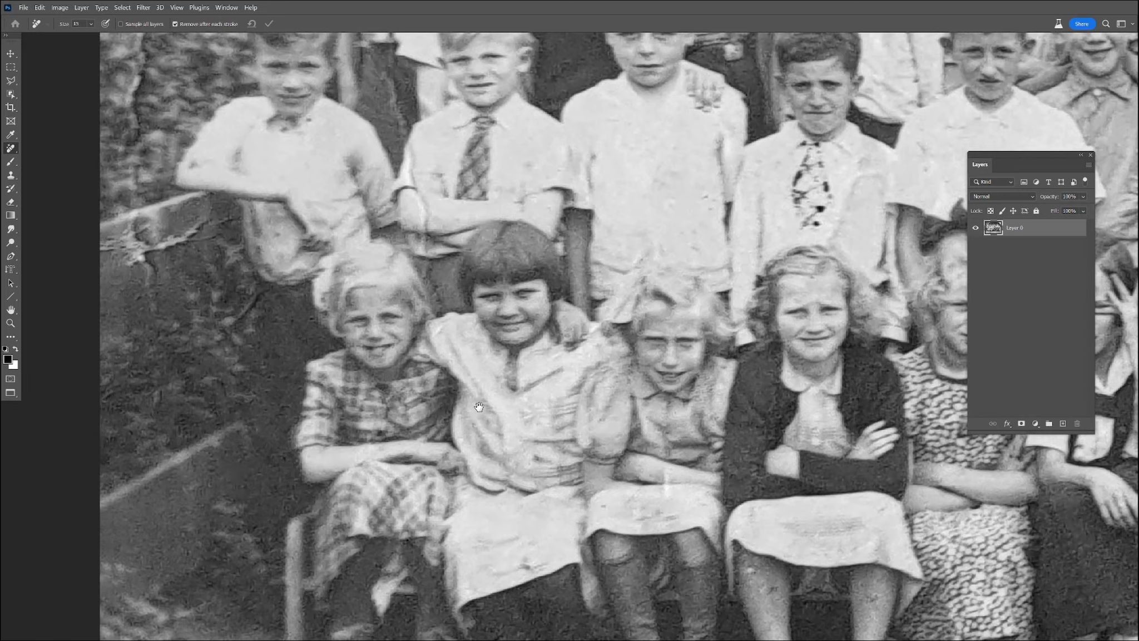
Remove the damage marks around the leftmost children and the torn cracks over the wooden fence beside them
scroll(500, 361, "left", 2)
left_click_drag(508, 389, 499, 272)
left_click_drag(484, 233, 456, 183)
left_click_drag(502, 112, 504, 98)
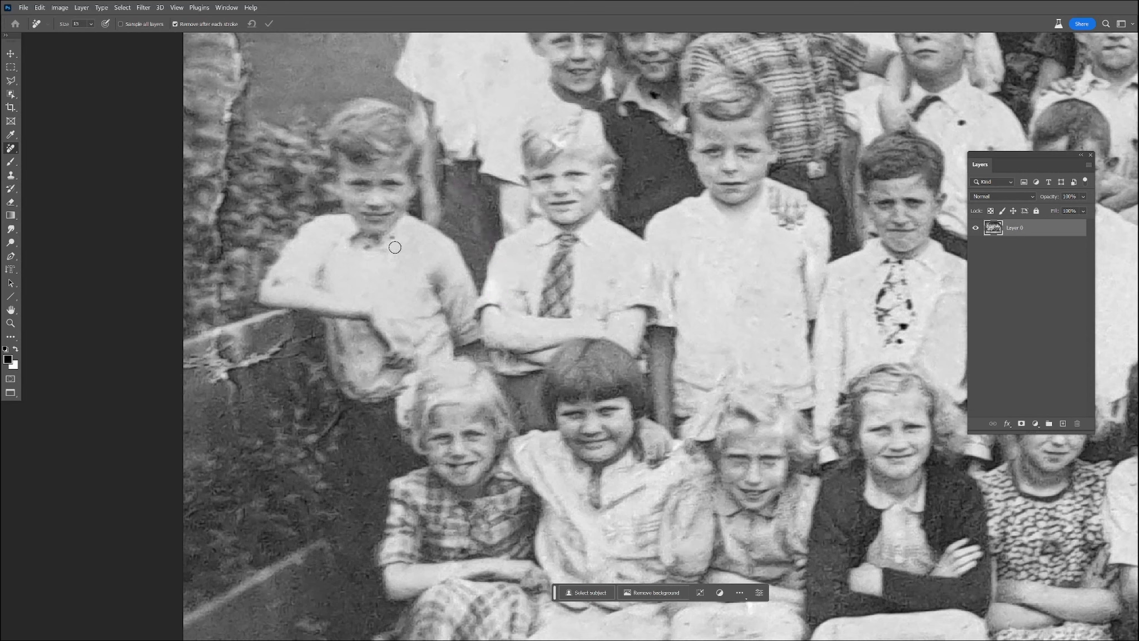
mouse_move(300, 336)
left_mouse_down()
mouse_move(223, 372)
mouse_move(245, 370)
mouse_move(231, 426)
mouse_move(211, 378)
mouse_move(208, 390)
mouse_move(194, 346)
left_mouse_up()
mouse_move(321, 334)
left_mouse_down()
mouse_move(241, 355)
mouse_move(323, 373)
left_mouse_up()
Remove the long vertical crack and smaller damage from the hedge and house wall on the photo's left side
scroll(292, 381, "down", 5)
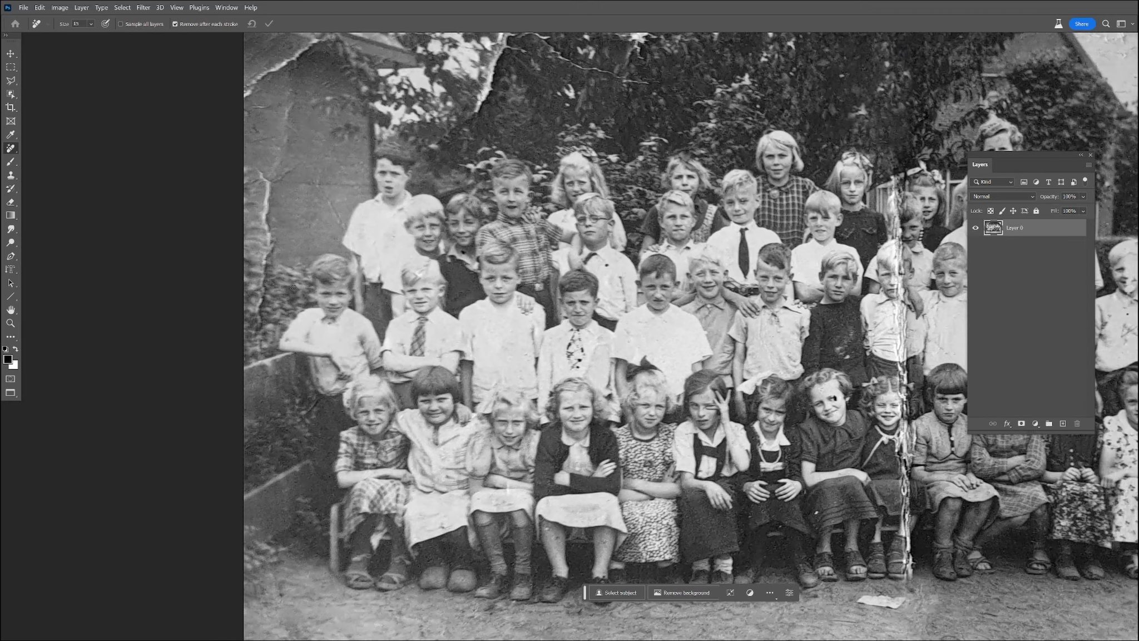
mouse_move(261, 323)
left_mouse_down()
mouse_move(269, 224)
mouse_move(254, 157)
mouse_move(242, 181)
mouse_move(276, 266)
left_mouse_up()
left_click_drag(317, 178, 337, 227)
mouse_move(259, 211)
left_mouse_down()
mouse_move(276, 187)
mouse_move(287, 102)
left_mouse_up()
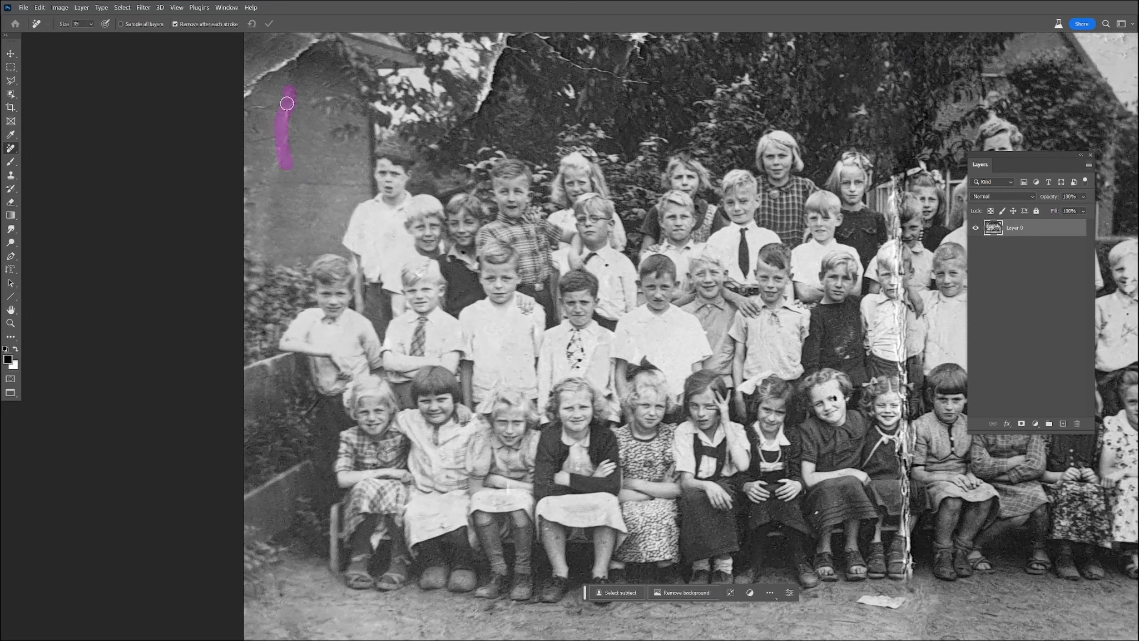
left_click_drag(284, 158, 271, 164)
mouse_move(271, 205)
left_mouse_down()
mouse_move(267, 223)
mouse_move(280, 231)
mouse_move(250, 241)
left_mouse_up()
left_click_drag(282, 131, 249, 111)
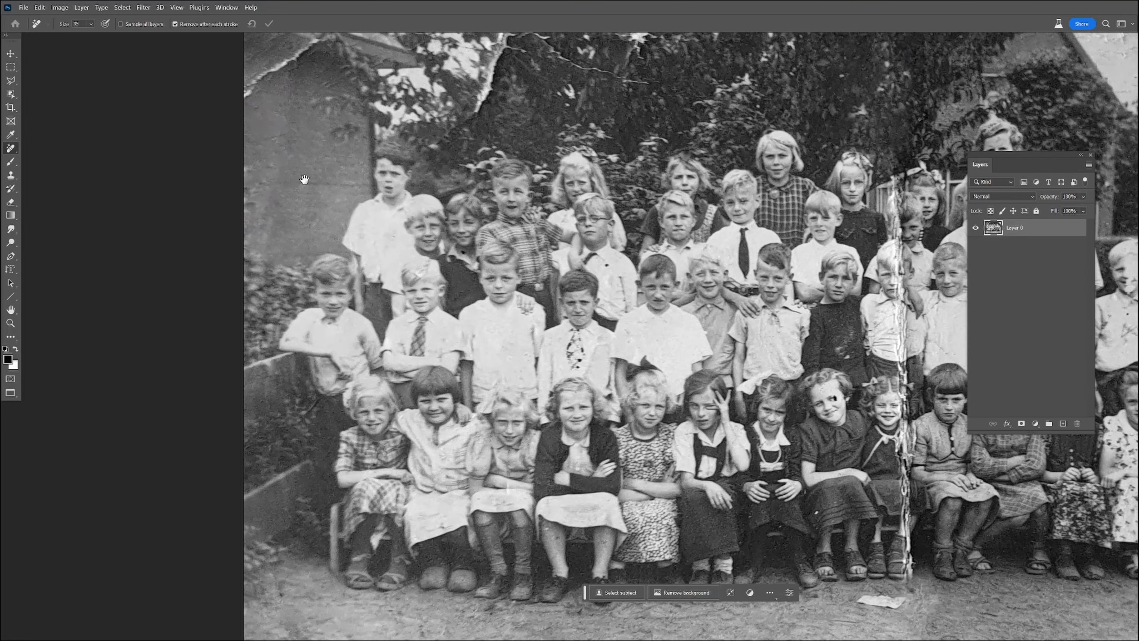
Remove the cracks through the trees and the torn crease across the house roof in the photo's upper-left corner
left_click_drag(307, 179, 280, 366)
mouse_move(439, 311)
left_mouse_down()
mouse_move(474, 227)
mouse_move(642, 273)
left_mouse_up()
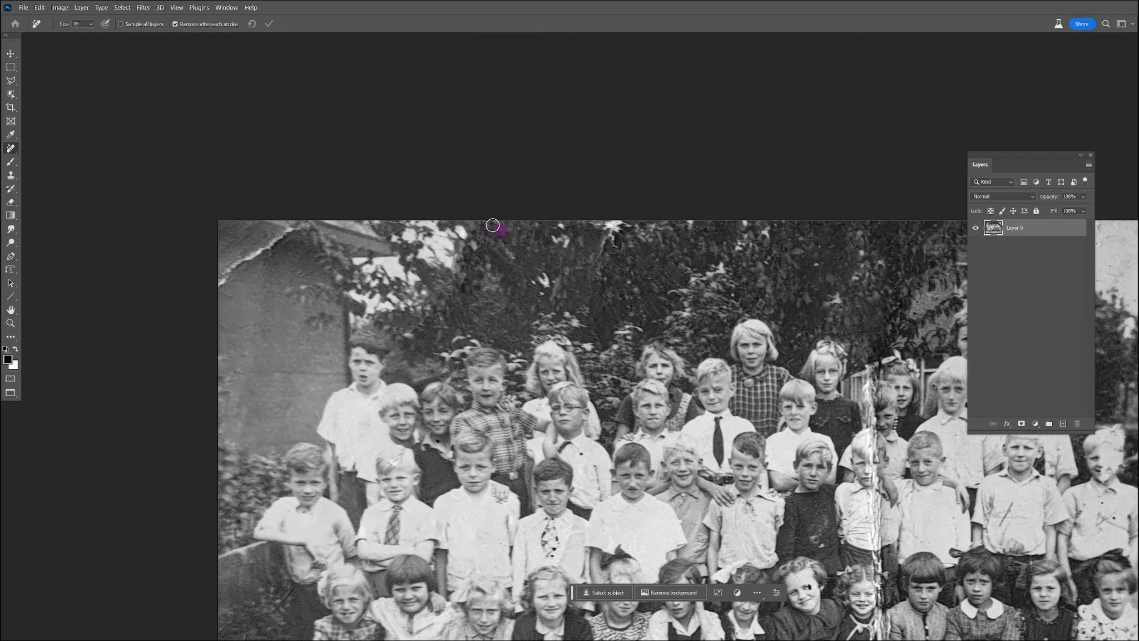
mouse_move(311, 223)
left_mouse_down()
mouse_move(225, 273)
mouse_move(231, 285)
left_mouse_up()
left_click_drag(284, 239, 280, 235)
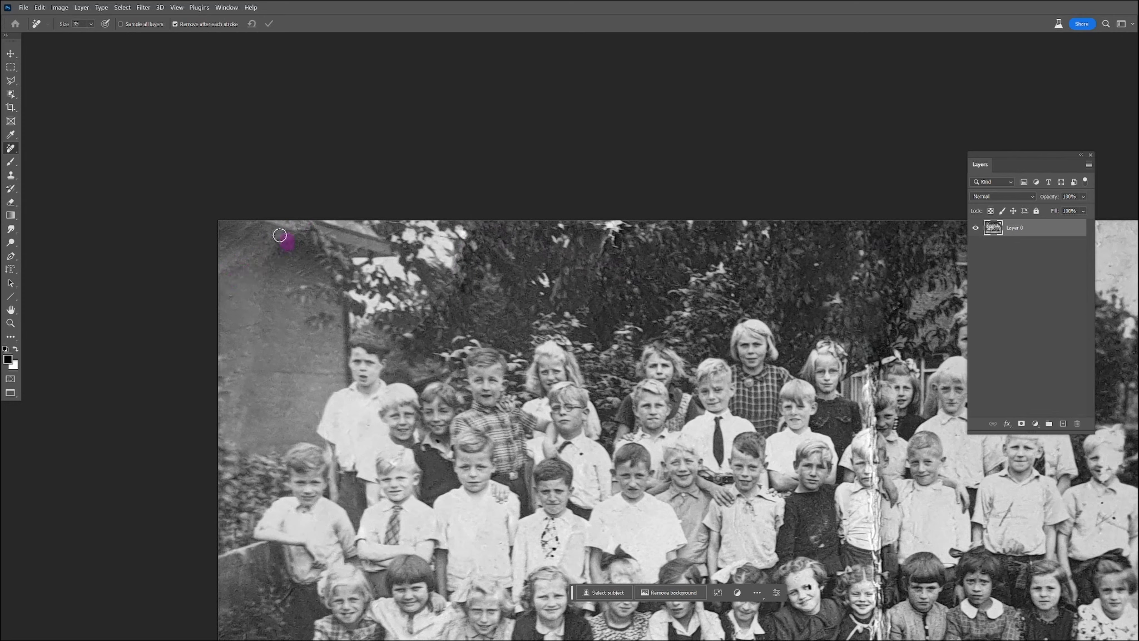
mouse_move(248, 269)
left_mouse_down()
mouse_move(229, 267)
mouse_move(231, 278)
left_mouse_up()
left_click_drag(255, 239, 267, 243)
Remove the small spots on the boys in the left middle rows, using a smaller Remove tool brush
left_click_drag(592, 417, 412, 316)
scroll(412, 316, "up", 2)
left_click(386, 326)
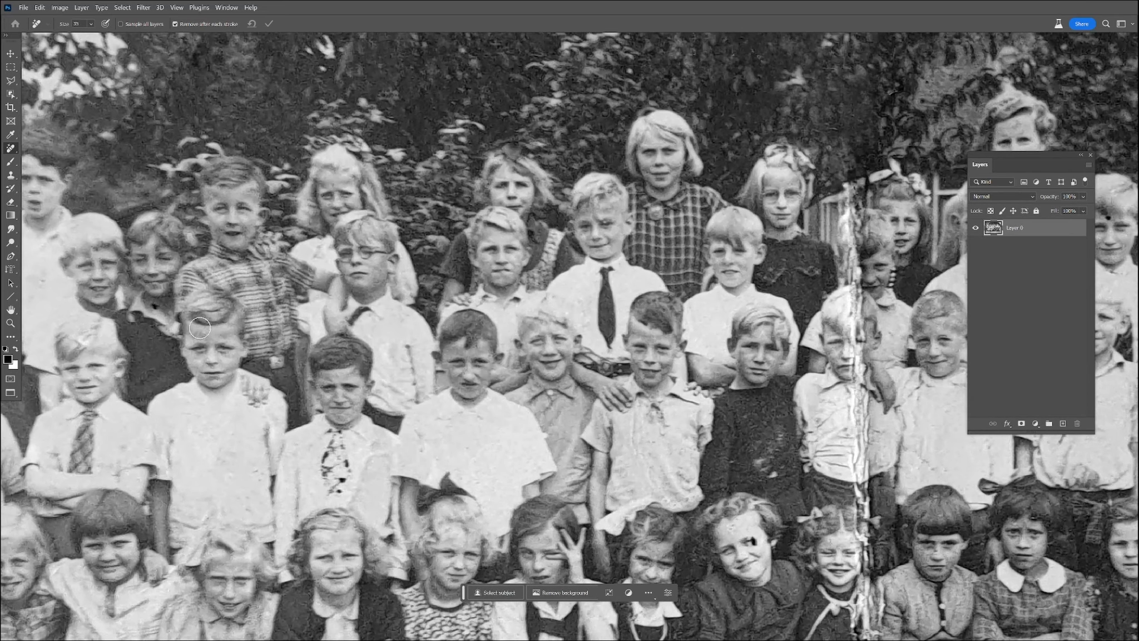
key("bracketleft")
key("bracketleft")
key("bracketleft")
left_click(154, 306)
Remove the white scratches from the dark sweater of the boy standing beside the central crease
scroll(651, 293, "right", 5)
scroll(650, 293, "down", 1)
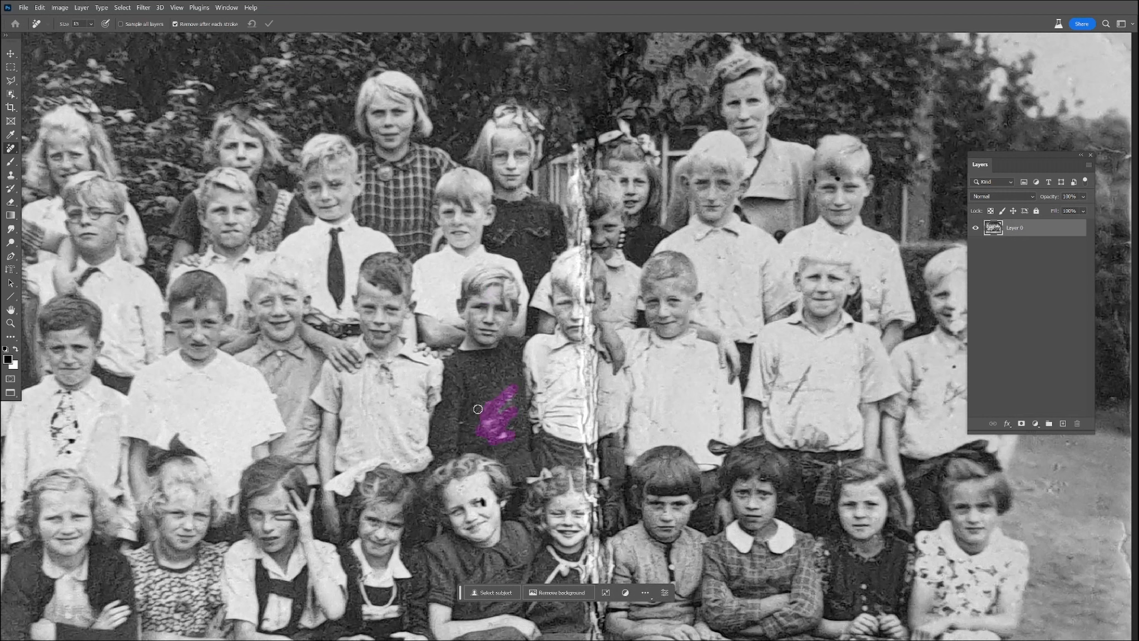
left_click(508, 396)
Remove the dark blots around the eye of the smiling seated girl beside the crease and undo the last stroke
scroll(481, 515, "up", 3, "alt")
left_click_drag(491, 496, 486, 478)
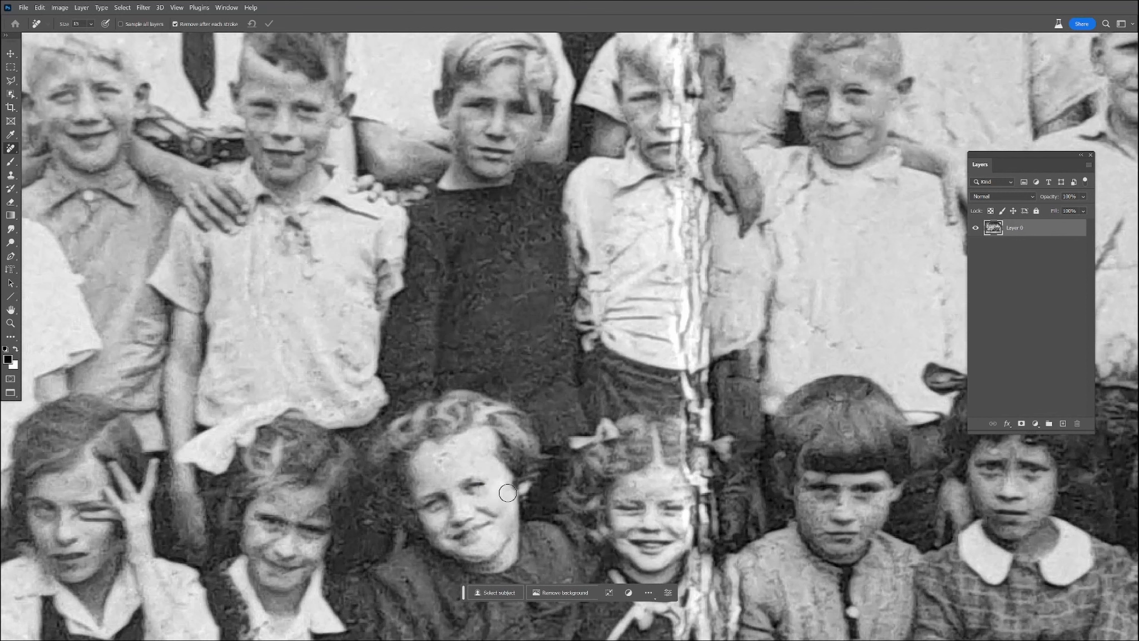
key("ctrl+z")
Touch up the smiling girl's damaged eye area with a very small Brush, using tones sampled from her face
left_click(10, 162)
left_click(506, 492, "alt")
key("bracketleft")
key("bracketleft")
key("bracketleft")
key("bracketleft")
key("bracketleft")
key("bracketleft")
key("bracketleft")
key("bracketleft")
key("bracketleft")
key("bracketleft")
key("bracketleft")
key("bracketleft")
key("bracketleft")
key("bracketleft")
key("bracketleft")
left_click(494, 494, "alt")
left_click_drag(486, 480, 487, 490)
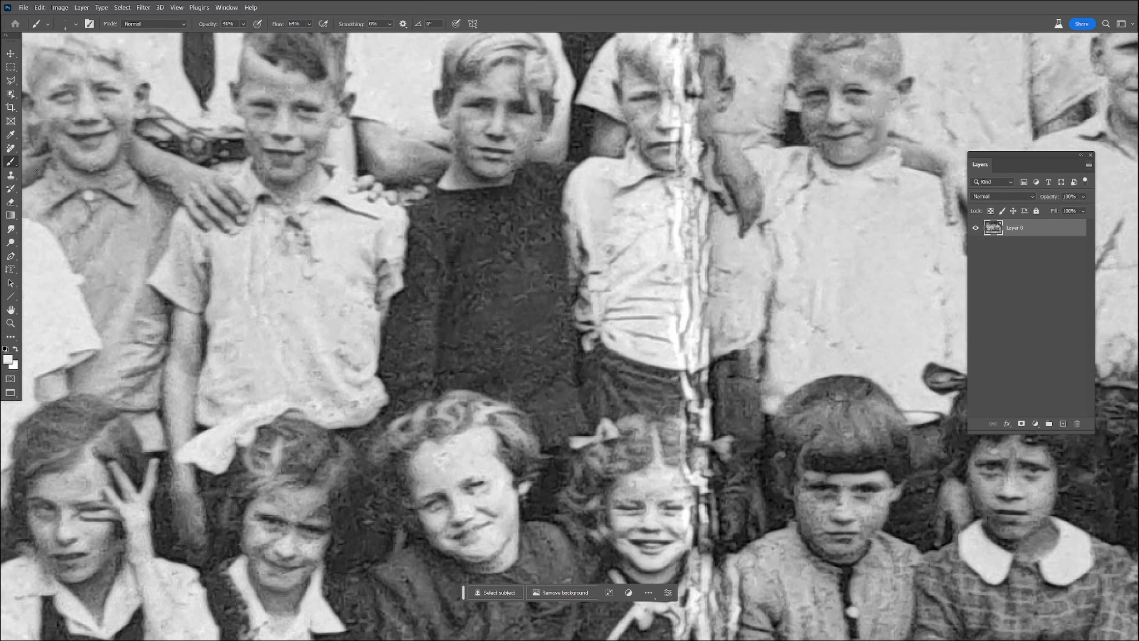
Remove the blemishes from the foreheads and faces of the seated girls on both sides of the central crease with the Remove tool
left_click(11, 149)
left_click_drag(432, 452, 462, 466)
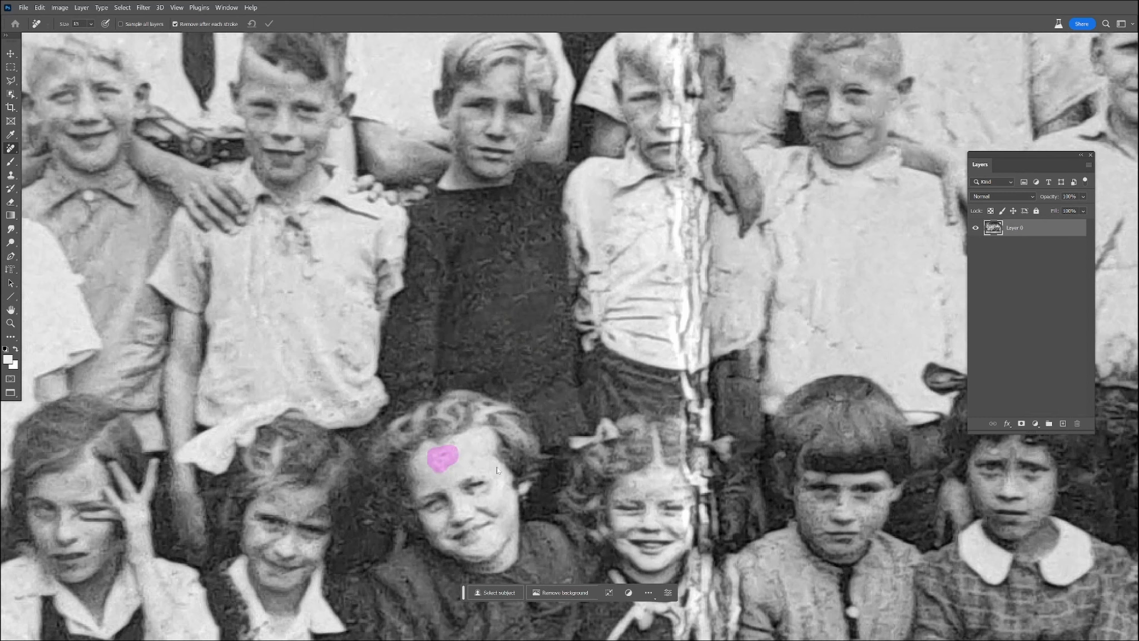
mouse_move(463, 448)
left_mouse_down()
mouse_move(453, 445)
mouse_move(519, 436)
left_mouse_up()
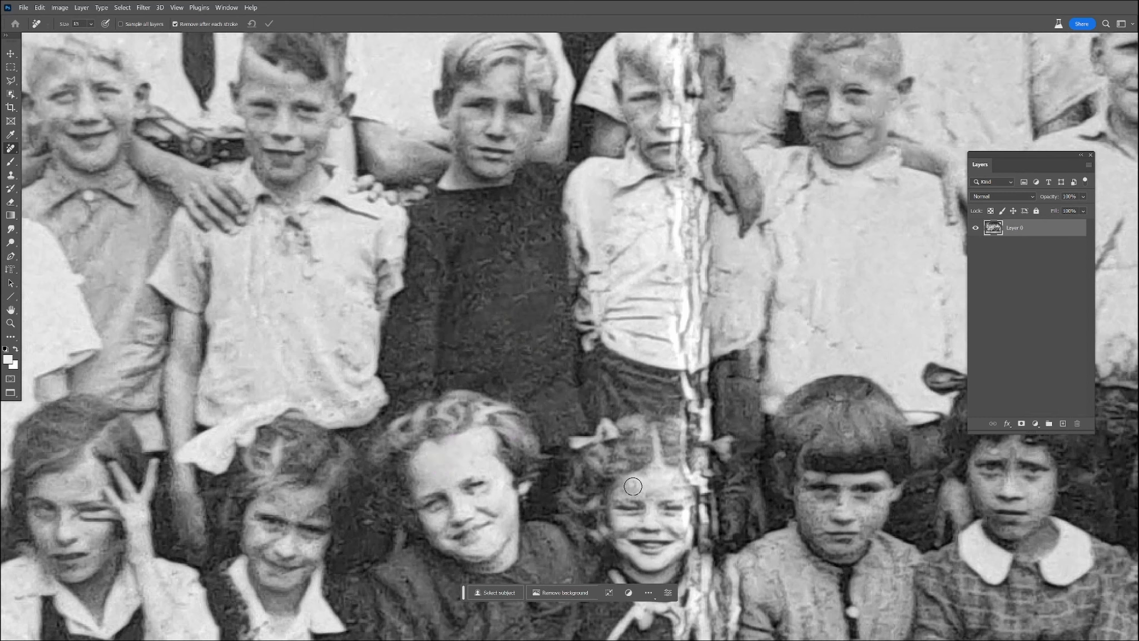
left_click_drag(663, 485, 672, 479)
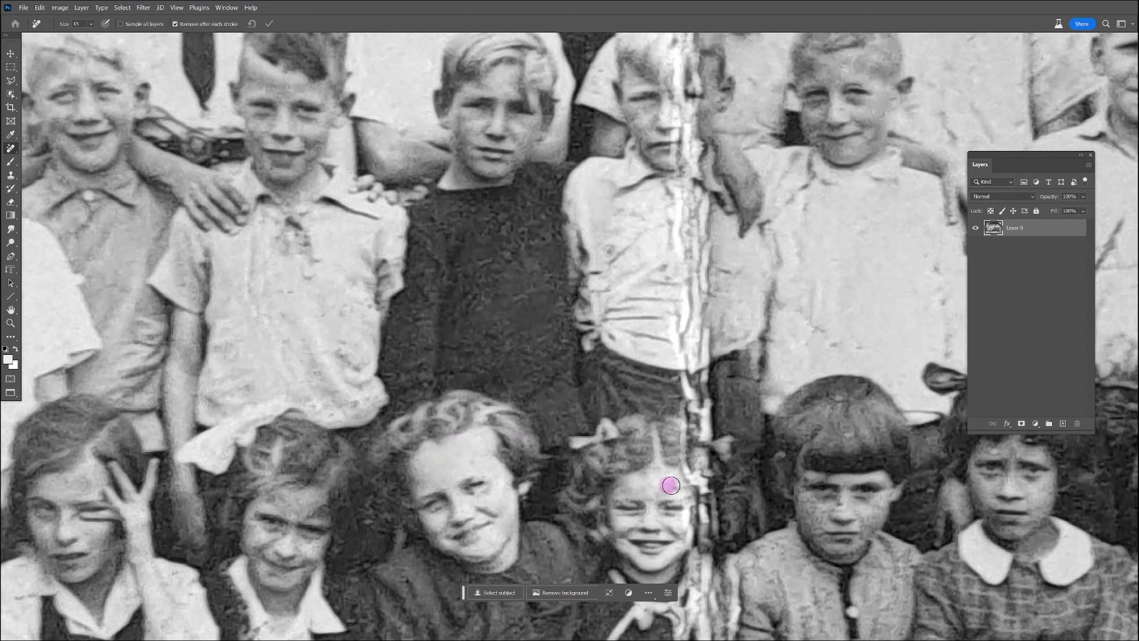
left_click(839, 504)
left_click_drag(805, 494, 822, 507)
left_click_drag(273, 499, 319, 507)
Remove the small specks from the boys' clothing in the middle row, including the dark sweater, with a size 8 Remove tool brush
scroll(362, 524, "down", 2)
left_click_drag(221, 562, 466, 428)
left_click_drag(375, 416, 452, 563)
mouse_move(371, 391)
left_mouse_down()
mouse_move(355, 372)
mouse_move(307, 382)
left_mouse_up()
left_click(371, 417)
left_click(291, 373)
left_click_drag(366, 331, 385, 327)
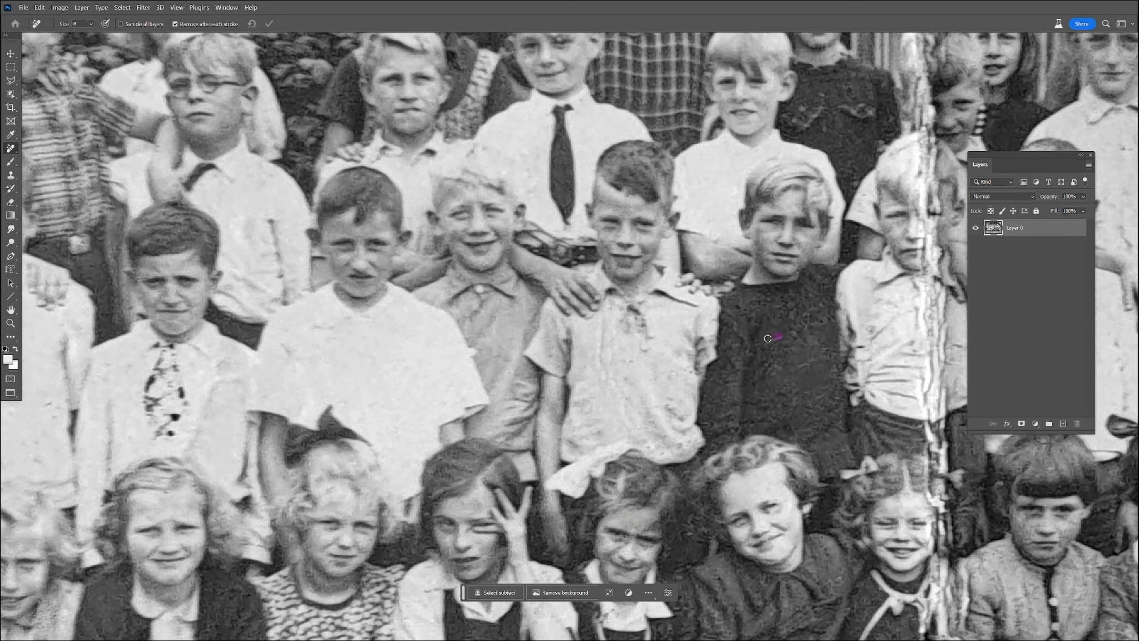
Remove the diagonal scratch and spots from the boys' white shirts right of the crease and the dark spot on the rear boy's forehead
mouse_move(820, 415)
left_mouse_down()
mouse_move(406, 432)
mouse_move(297, 473)
left_mouse_up()
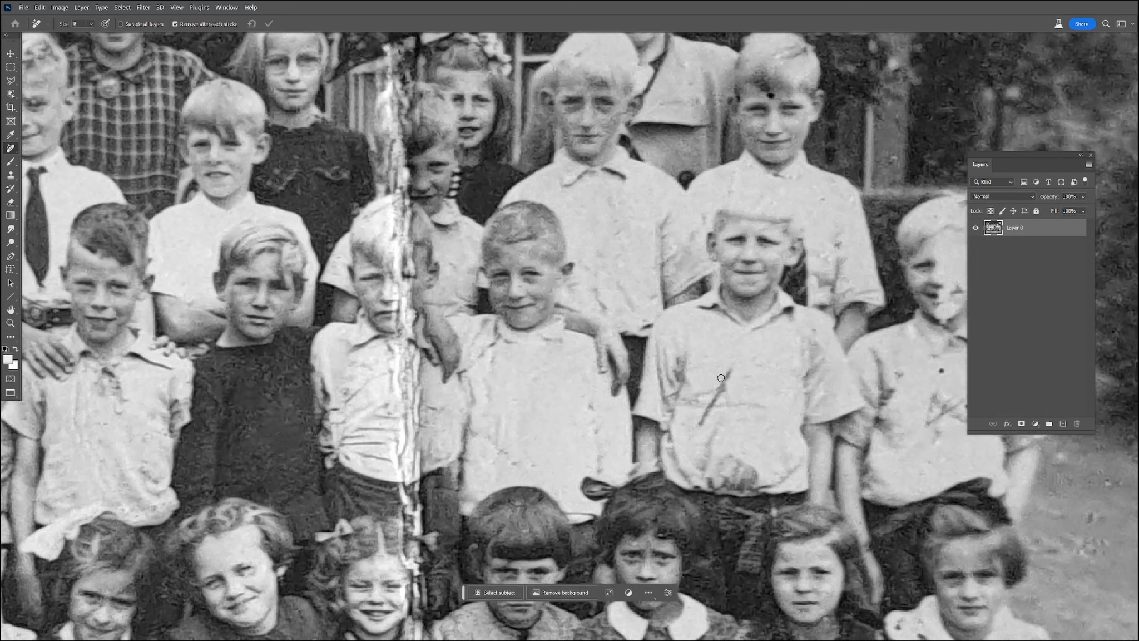
left_click_drag(730, 371, 693, 434)
left_click_drag(945, 365, 942, 374)
left_click_drag(821, 205, 829, 203)
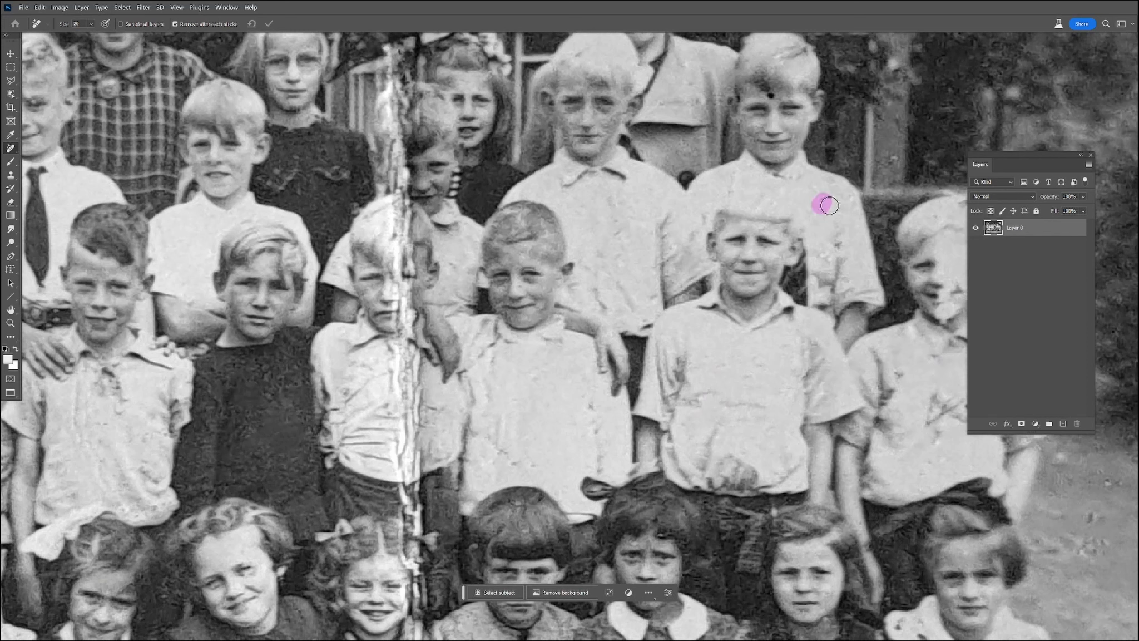
left_click(775, 90)
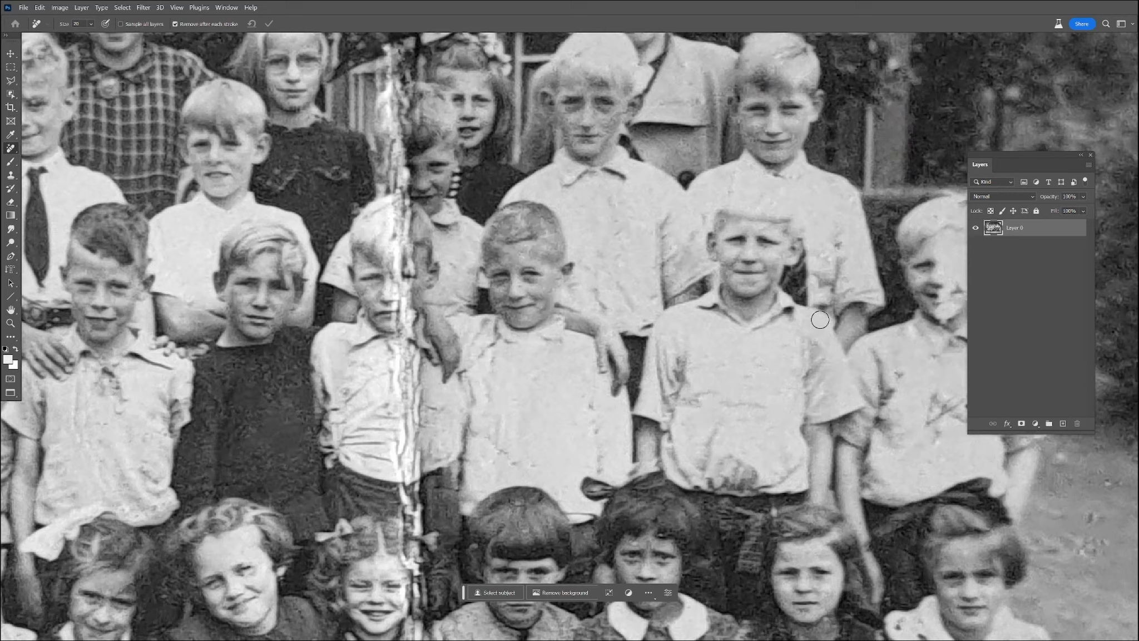
Remove the specks and stains from the sky, trees and roof edge around and above the teacher
left_click_drag(731, 332, 642, 460)
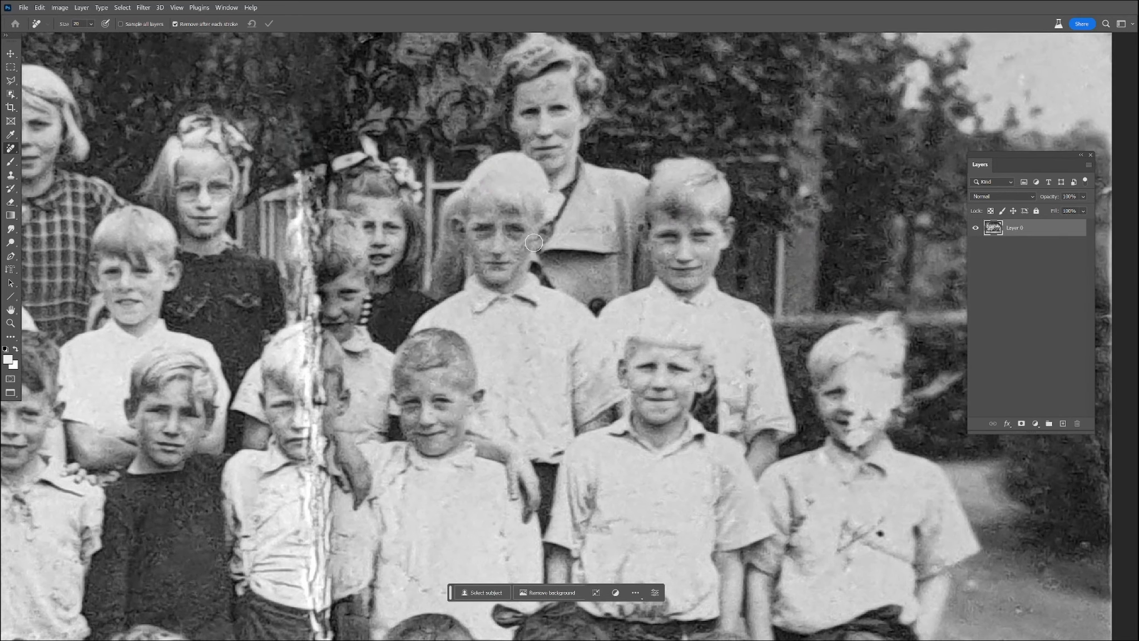
left_click_drag(557, 80, 535, 96)
mouse_move(1021, 90)
left_mouse_down()
mouse_move(1030, 71)
mouse_move(760, 244)
mouse_move(709, 339)
mouse_move(680, 430)
left_mouse_up()
left_click_drag(752, 303, 812, 384)
mouse_move(788, 522)
left_mouse_down()
mouse_move(799, 549)
mouse_move(760, 509)
mouse_move(671, 483)
left_mouse_up()
mouse_move(609, 327)
left_mouse_down()
mouse_move(628, 326)
mouse_move(600, 302)
left_mouse_up()
left_click_drag(667, 289, 634, 301)
mouse_move(579, 332)
left_mouse_down()
mouse_move(567, 328)
mouse_move(619, 335)
left_mouse_up()
left_click_drag(623, 278, 610, 277)
mouse_move(642, 238)
left_mouse_down()
mouse_move(606, 228)
mouse_move(541, 241)
mouse_move(527, 232)
mouse_move(536, 198)
mouse_move(521, 209)
mouse_move(462, 194)
left_mouse_up()
mouse_move(548, 202)
left_mouse_down()
mouse_move(503, 207)
mouse_move(575, 260)
left_mouse_up()
mouse_move(622, 194)
left_mouse_down()
mouse_move(610, 196)
mouse_move(718, 245)
left_mouse_up()
left_click_drag(748, 272, 769, 292)
mouse_move(740, 243)
left_mouse_down()
mouse_move(834, 301)
mouse_move(807, 277)
left_mouse_up()
mouse_move(779, 185)
left_mouse_down()
mouse_move(836, 204)
mouse_move(813, 185)
mouse_move(791, 206)
mouse_move(839, 253)
left_mouse_up()
mouse_move(839, 192)
left_mouse_down()
mouse_move(695, 195)
mouse_move(754, 220)
mouse_move(737, 308)
mouse_move(747, 335)
mouse_move(796, 383)
left_mouse_up()
left_click_drag(808, 338, 823, 356)
mouse_move(759, 289)
left_mouse_down()
mouse_move(681, 308)
mouse_move(687, 259)
mouse_move(673, 216)
mouse_move(684, 194)
mouse_move(793, 217)
mouse_move(827, 246)
mouse_move(836, 286)
left_mouse_up()
mouse_move(626, 331)
left_mouse_down()
mouse_move(651, 353)
mouse_move(740, 384)
mouse_move(715, 436)
left_mouse_up()
mouse_move(636, 307)
left_mouse_down()
mouse_move(596, 316)
mouse_move(589, 271)
left_mouse_up()
left_click_drag(479, 185, 505, 223)
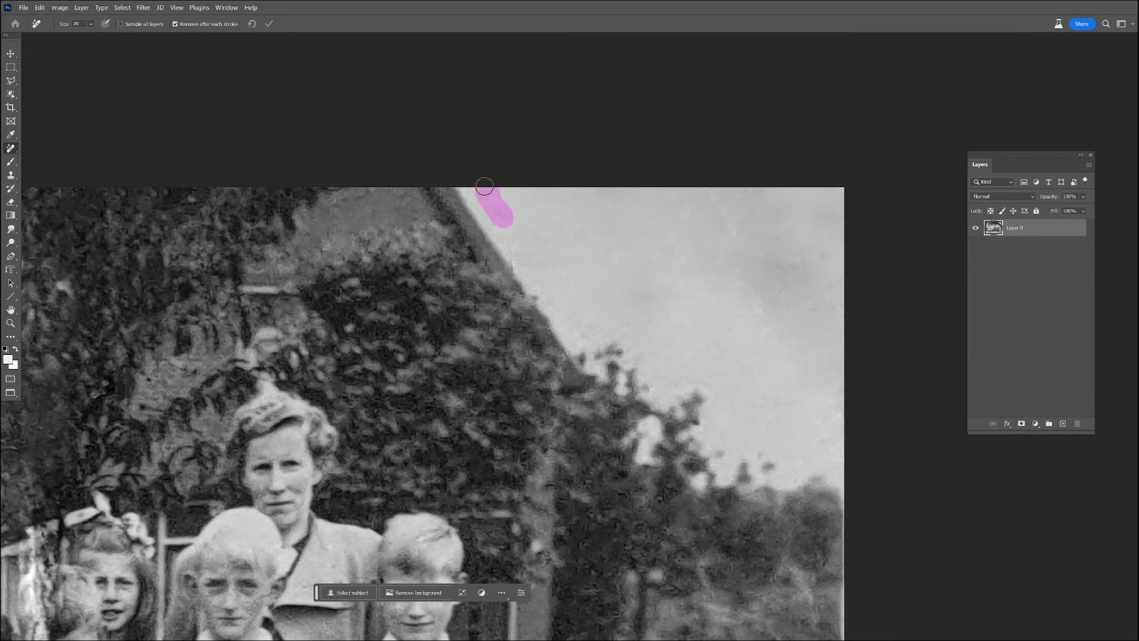
Remove the white scratches from the ground along the photo's right edge
scroll(559, 372, "down", 5)
left_click_drag(601, 476, 833, 265)
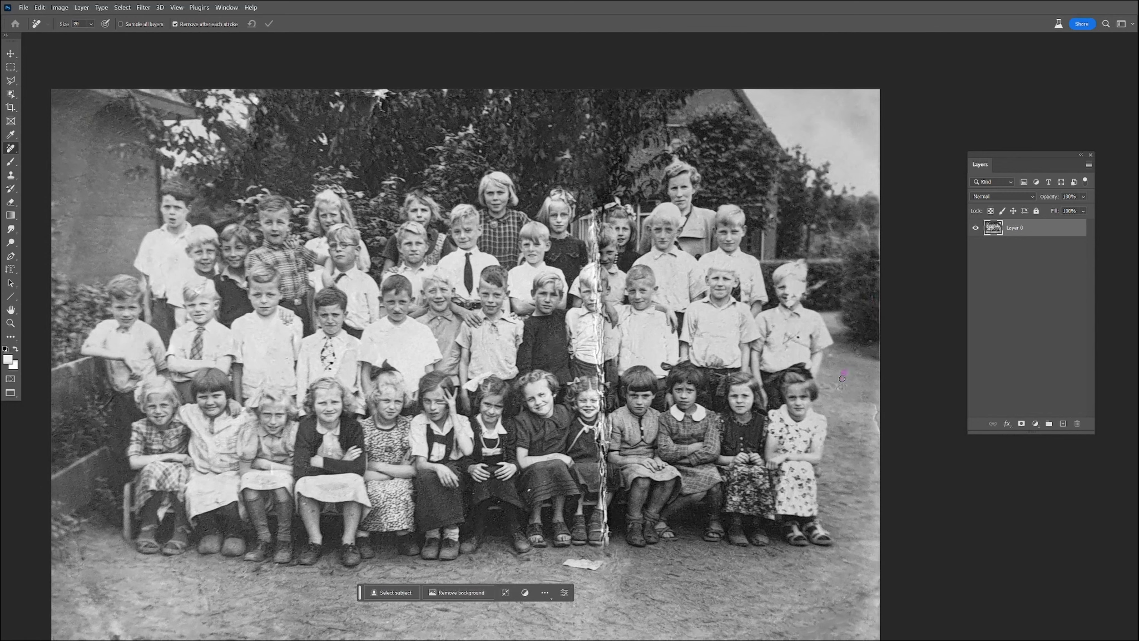
left_click_drag(868, 394, 858, 399)
Remove the marks from the house wall and from the ground in the photo's lower left area
left_click_drag(666, 550, 727, 504)
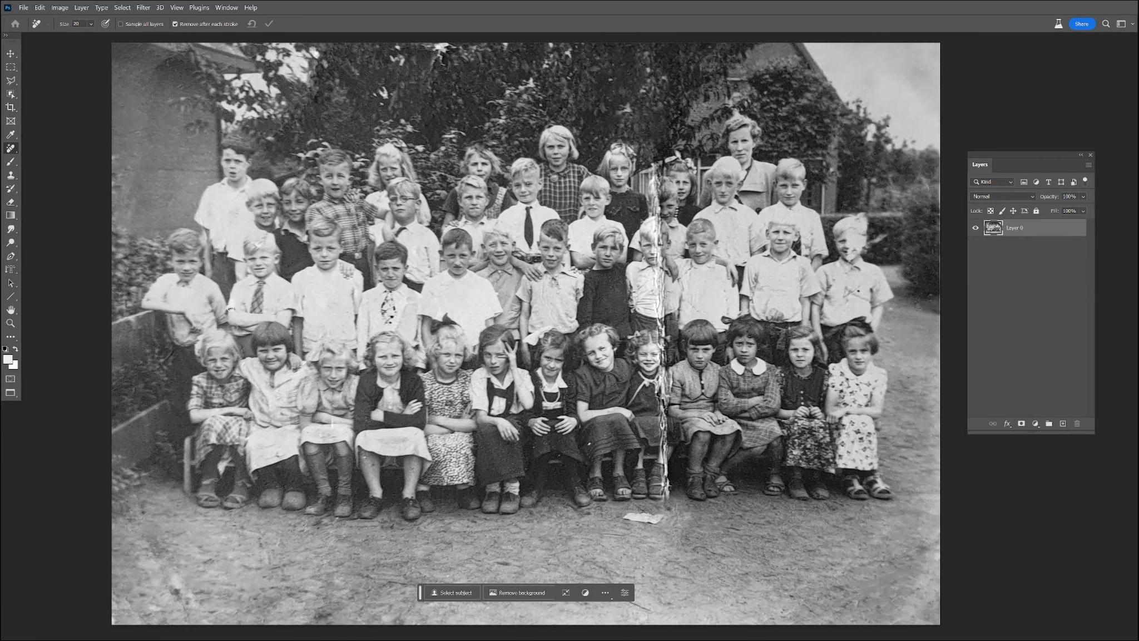
left_click_drag(129, 195, 149, 196)
left_click_drag(163, 158, 164, 129)
left_click_drag(145, 93, 139, 103)
left_click_drag(114, 610, 97, 631)
left_click_drag(125, 592, 133, 595)
left_click_drag(272, 534, 281, 552)
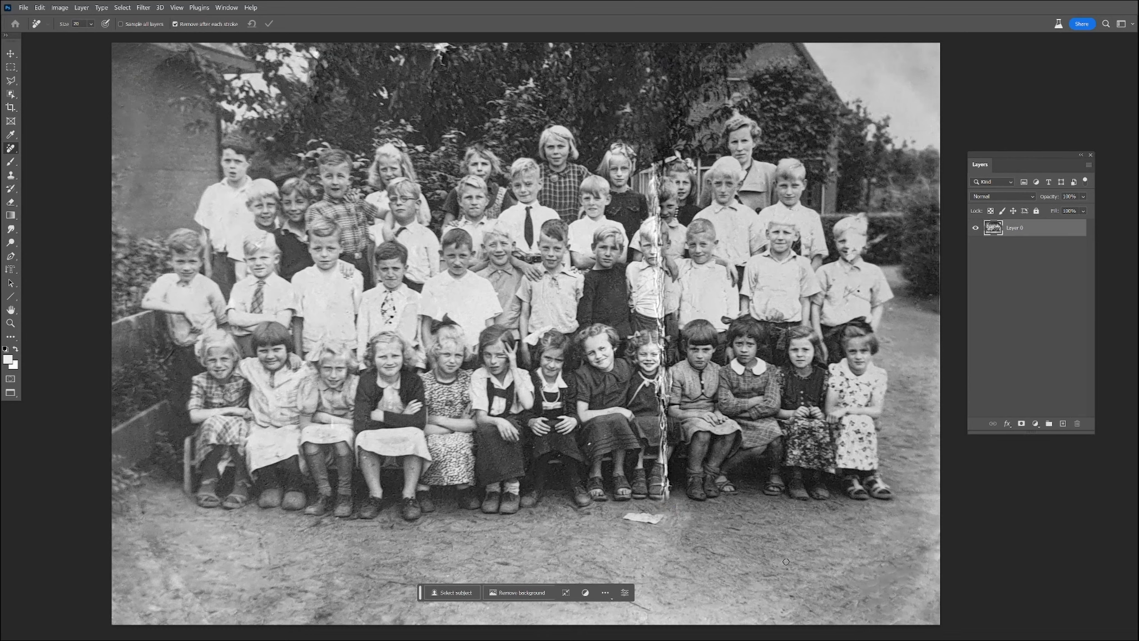
Outline the head and collar of the white-shirted boy in the left middle row with the Lasso tool and copy them to a new layer
scroll(723, 331, "up", 2)
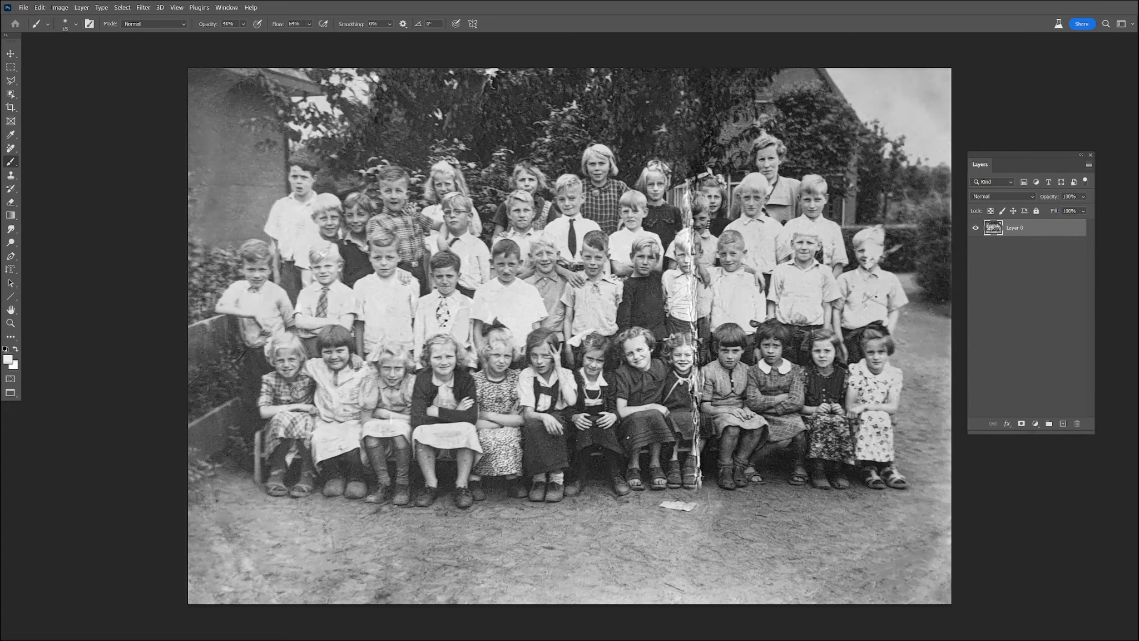
scroll(699, 292, "up", 5)
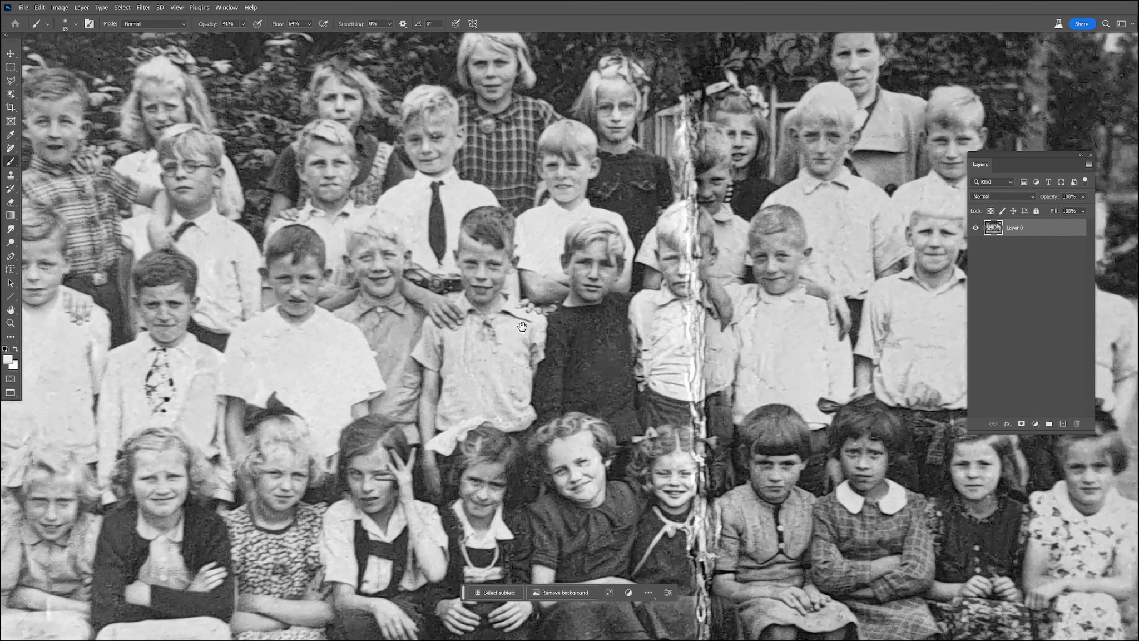
mouse_move(411, 298)
left_mouse_down()
mouse_move(613, 317)
mouse_move(712, 310)
left_mouse_up()
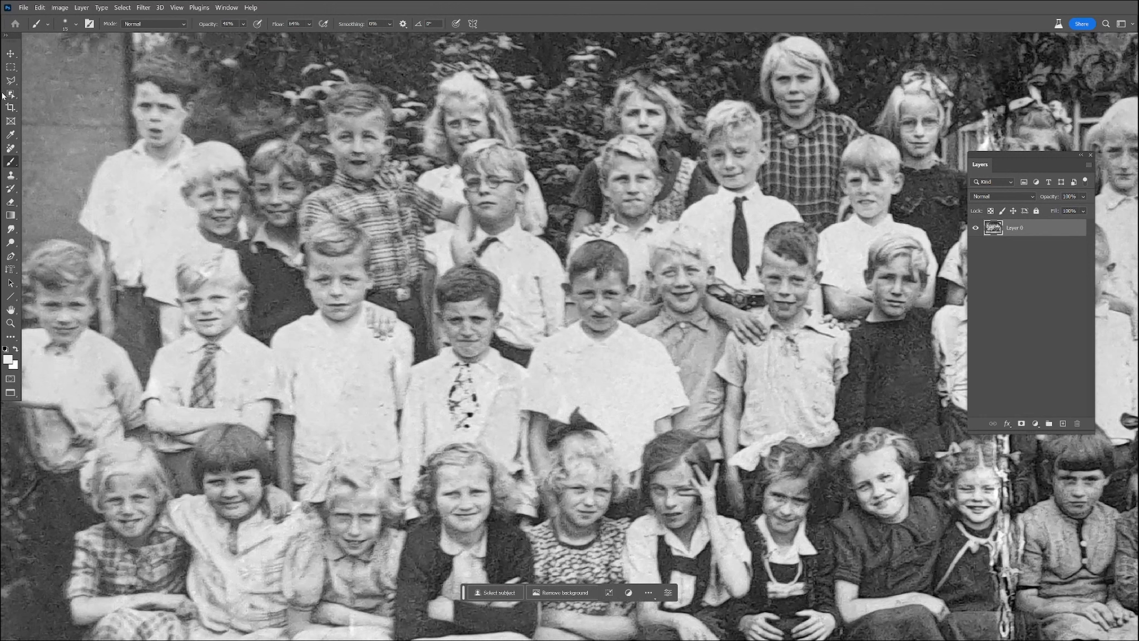
left_click(10, 81)
left_click(54, 82)
left_click_drag(309, 220, 299, 309)
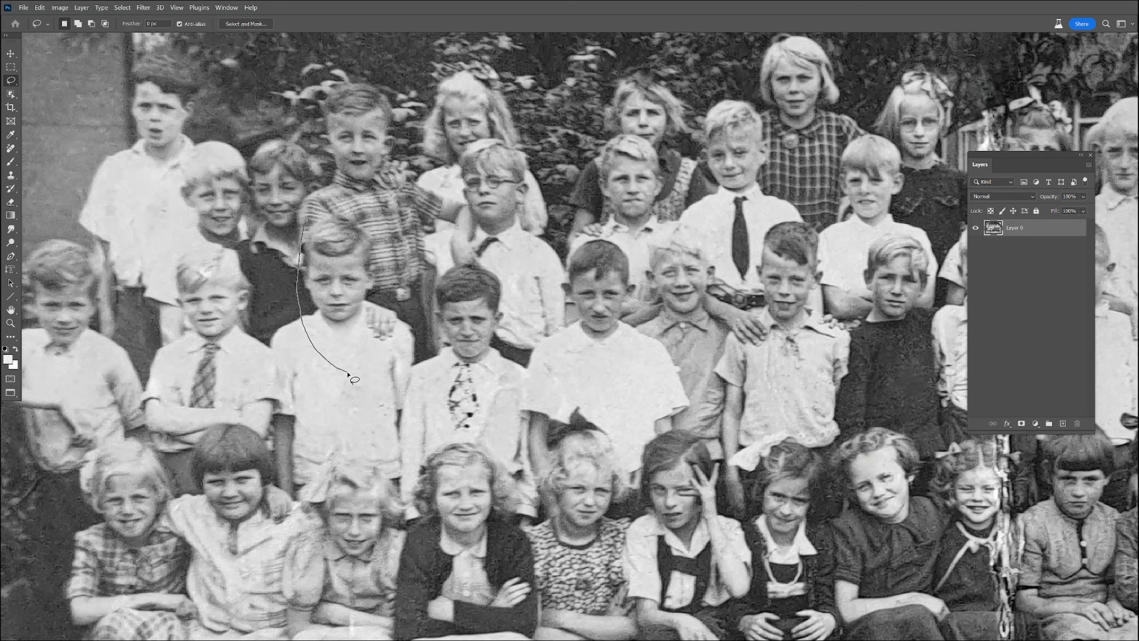
left_click_drag(372, 319, 377, 287)
left_click_drag(306, 225, 308, 221)
key("ctrl+j")
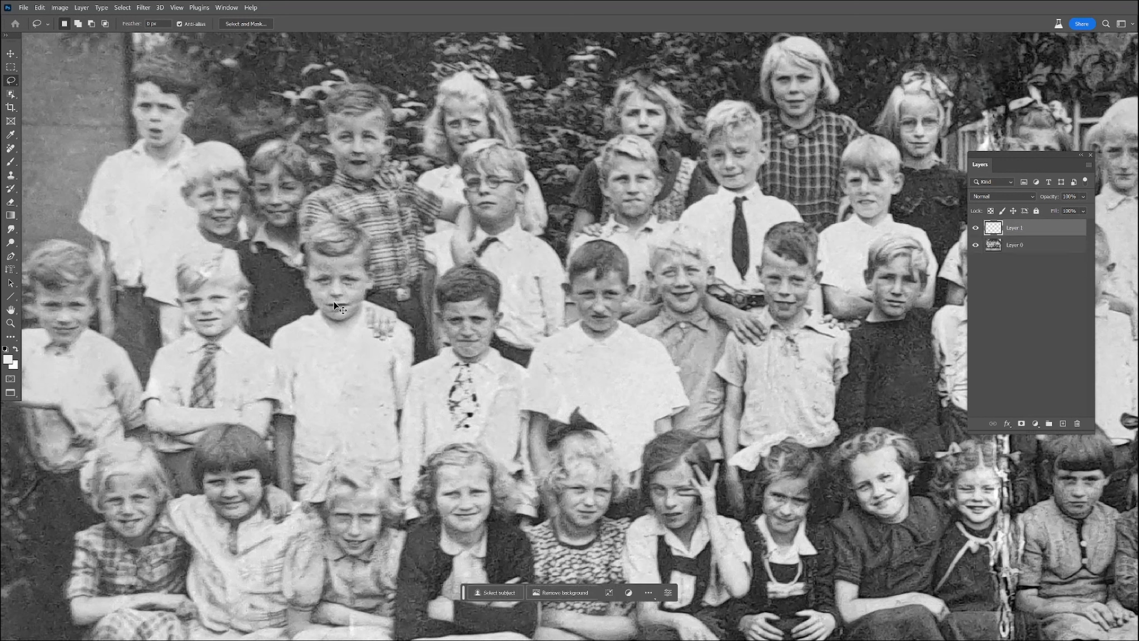
Move the copied head onto the boy split by the central crease and lower its layer opacity to 64%
left_click(10, 55)
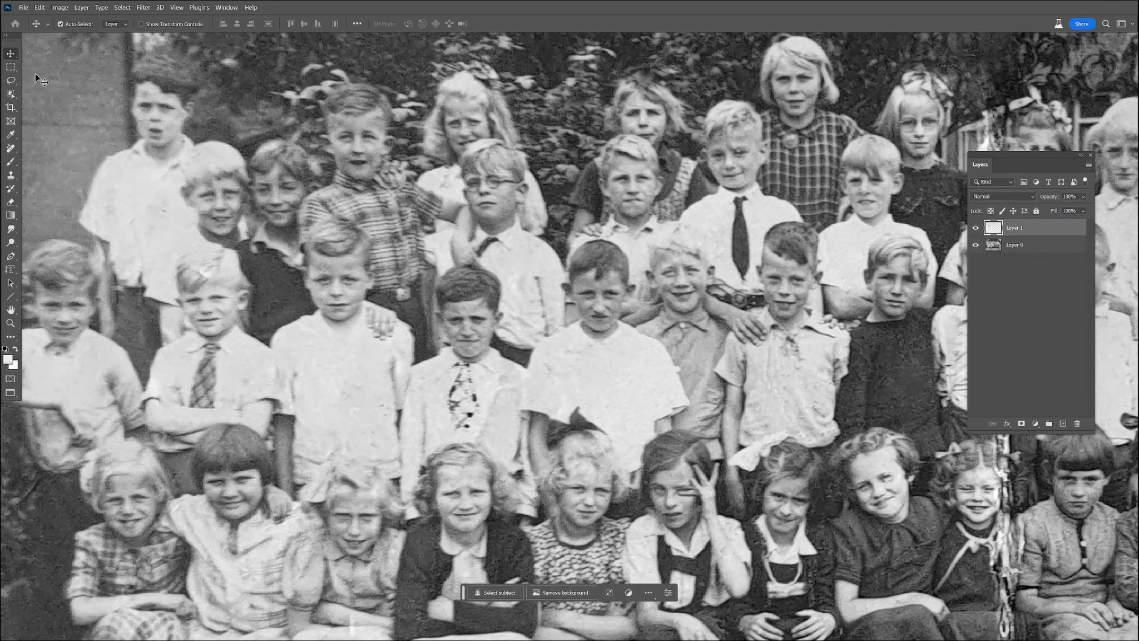
left_click(40, 8)
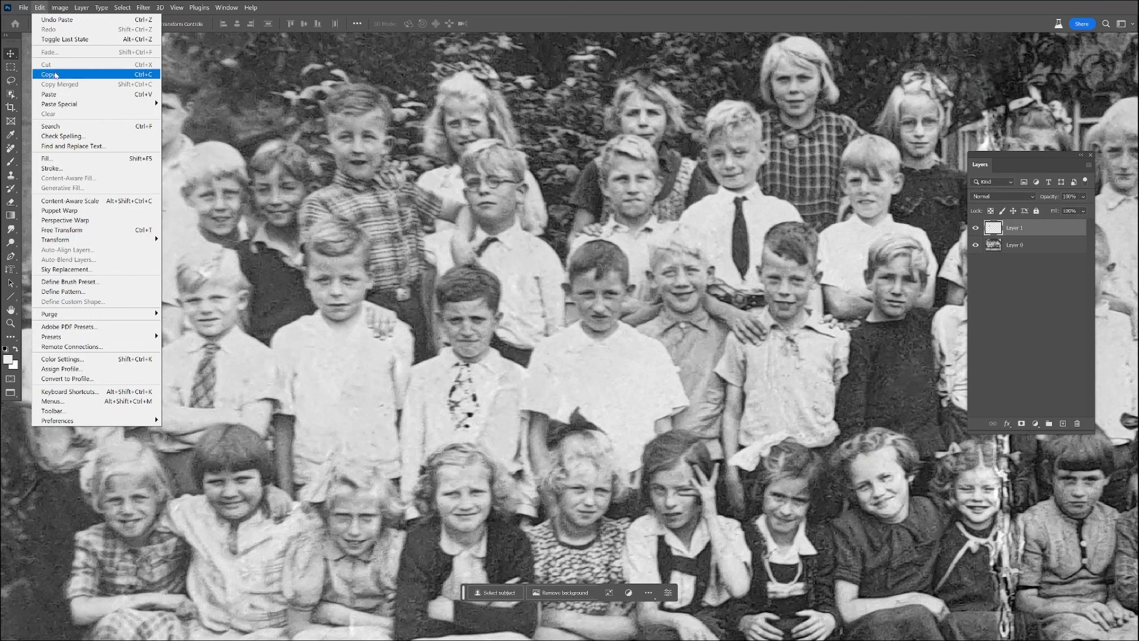
left_click(349, 283)
left_click_drag(372, 292, 753, 324)
left_click_drag(801, 446, 275, 455)
left_click_drag(232, 374, 527, 322)
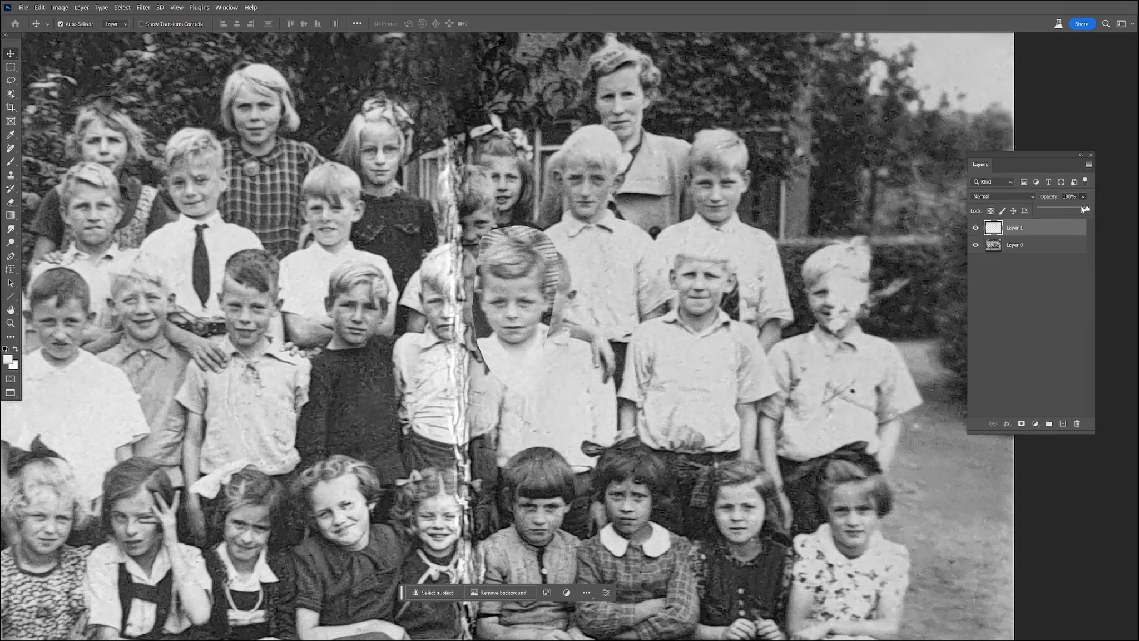
left_click_drag(1073, 211, 1070, 212)
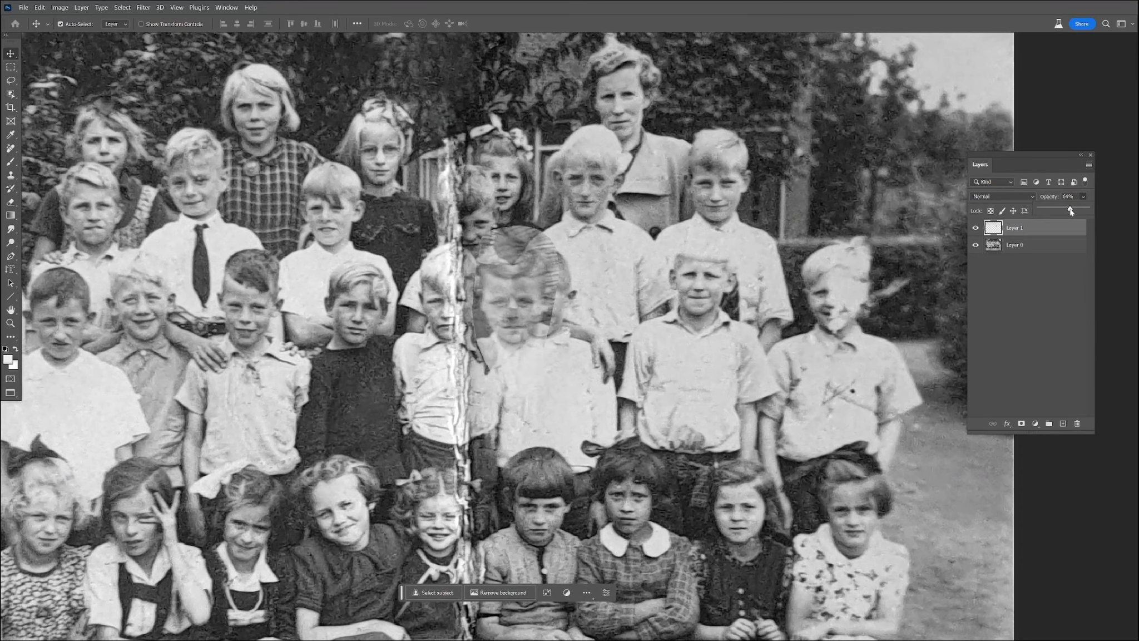
scroll(515, 306, "up", 3)
left_click_drag(536, 270, 409, 268)
Scale down and slightly rotate the copied head so its eyes, mouth and chin align with the damaged boy's face
key("ctrl+t")
left_click_drag(482, 494, 419, 468)
left_click_drag(386, 380, 383, 401)
scroll(422, 383, "up", 1)
left_click_drag(466, 479, 467, 478)
mouse_move(377, 474)
left_mouse_down()
mouse_move(374, 419)
mouse_move(374, 483)
left_mouse_up()
left_click_drag(372, 156, 372, 151)
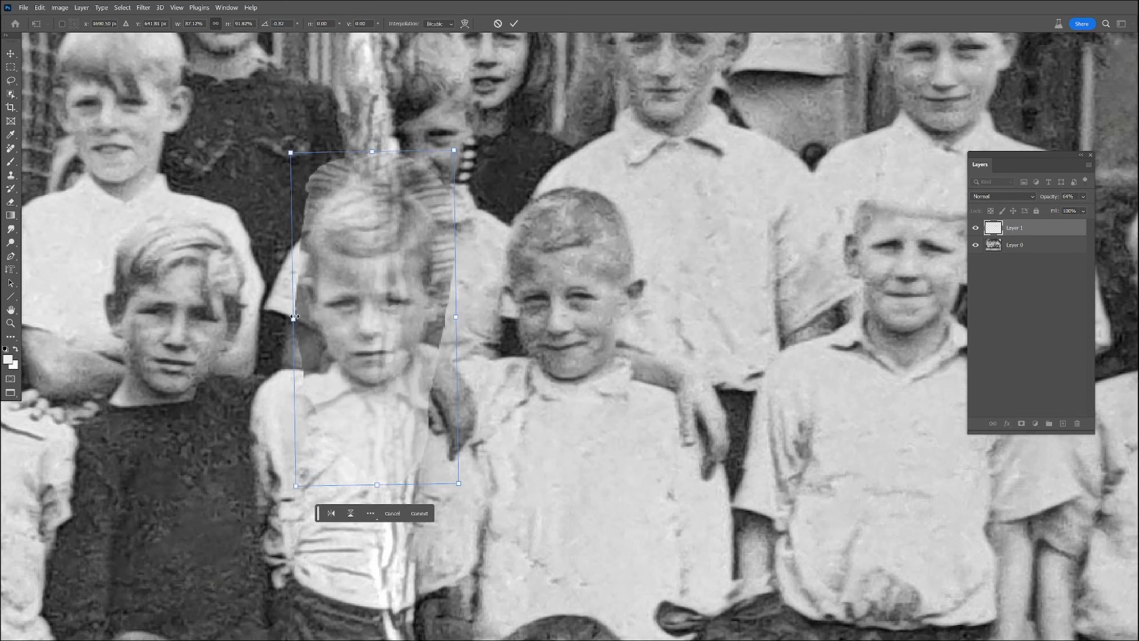
mouse_move(456, 317)
left_mouse_down()
mouse_move(422, 316)
mouse_move(462, 313)
left_mouse_up()
key("Return")
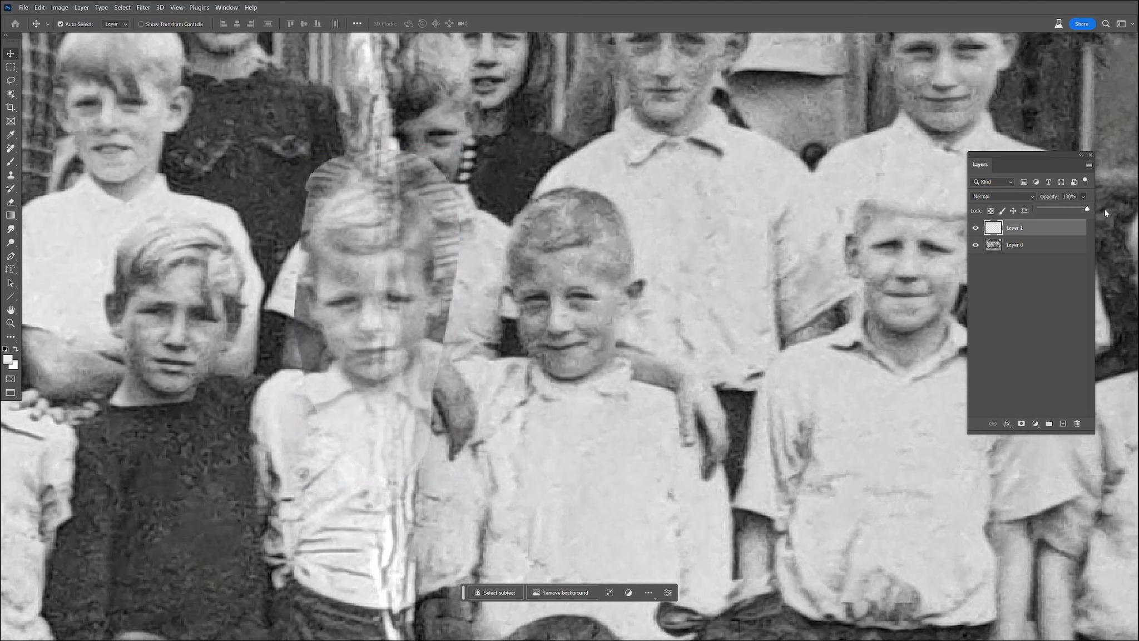
Set the copied head's layer opacity back to 100% and hide it behind an inverted layer mask
left_click(1048, 227)
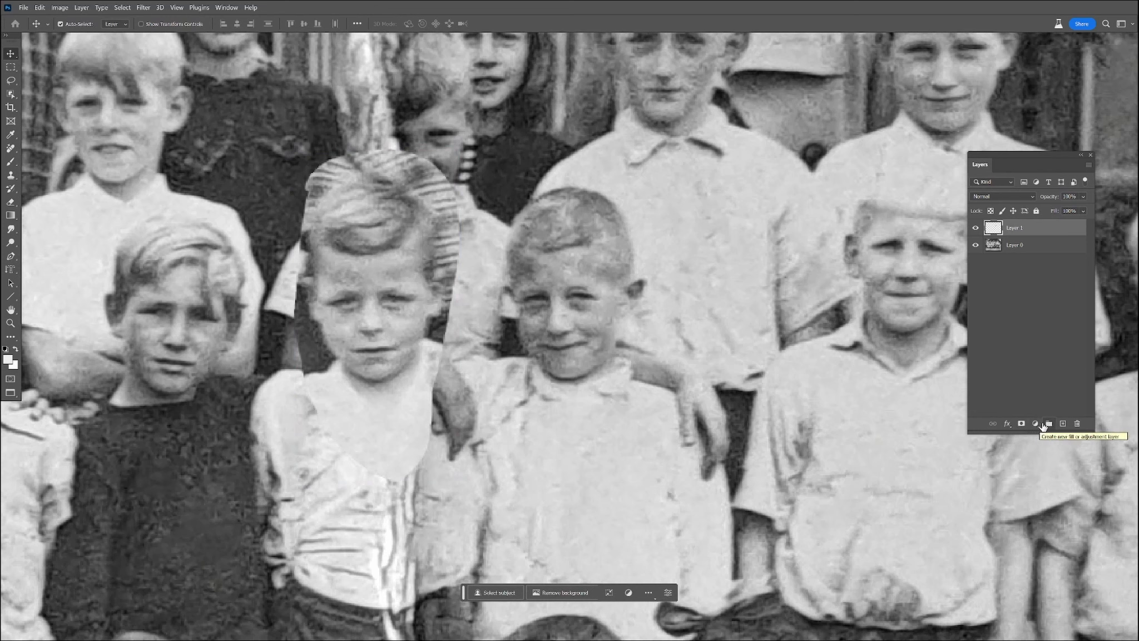
left_click(1021, 424)
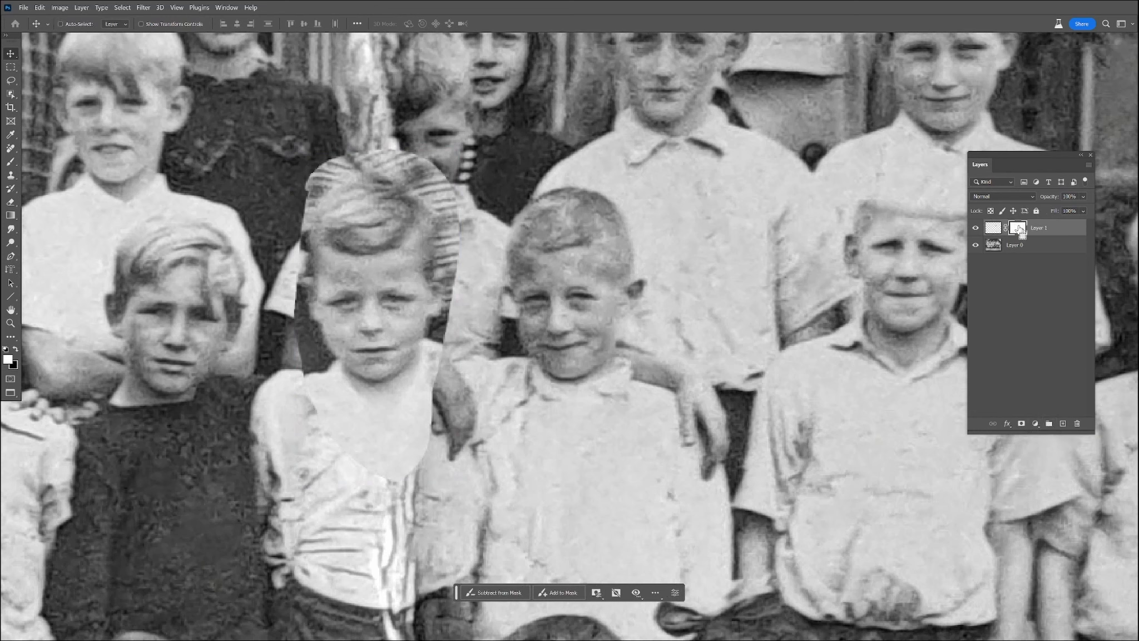
key("ctrl+i")
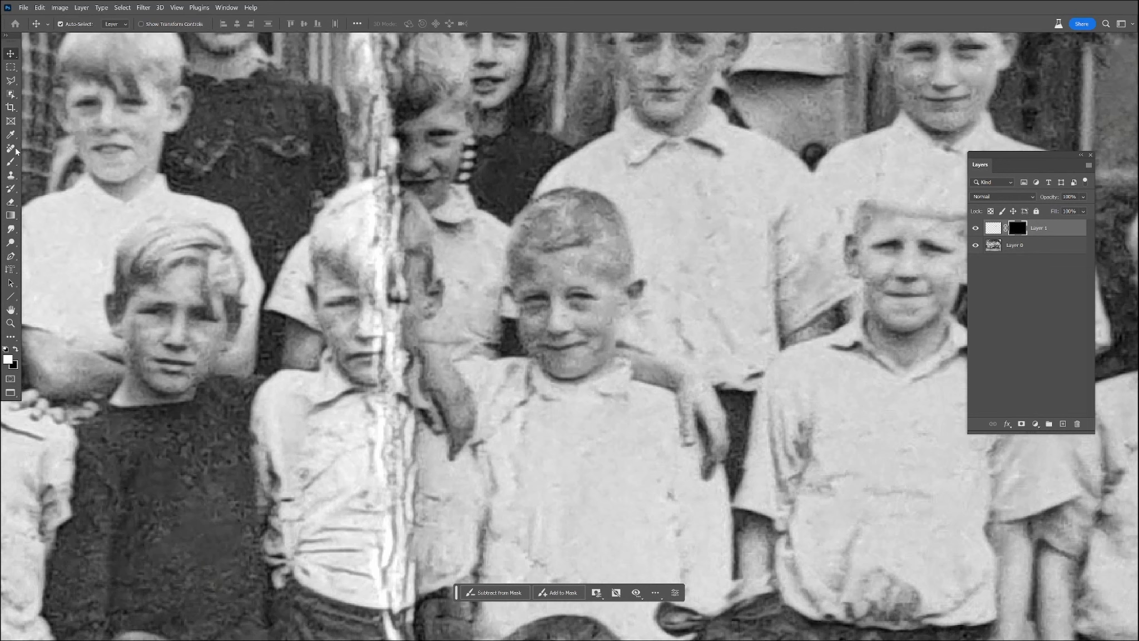
Paint white on the mask with the Brush to reveal the copied face over the boy's damaged eye, cheek and chin
left_click(10, 161)
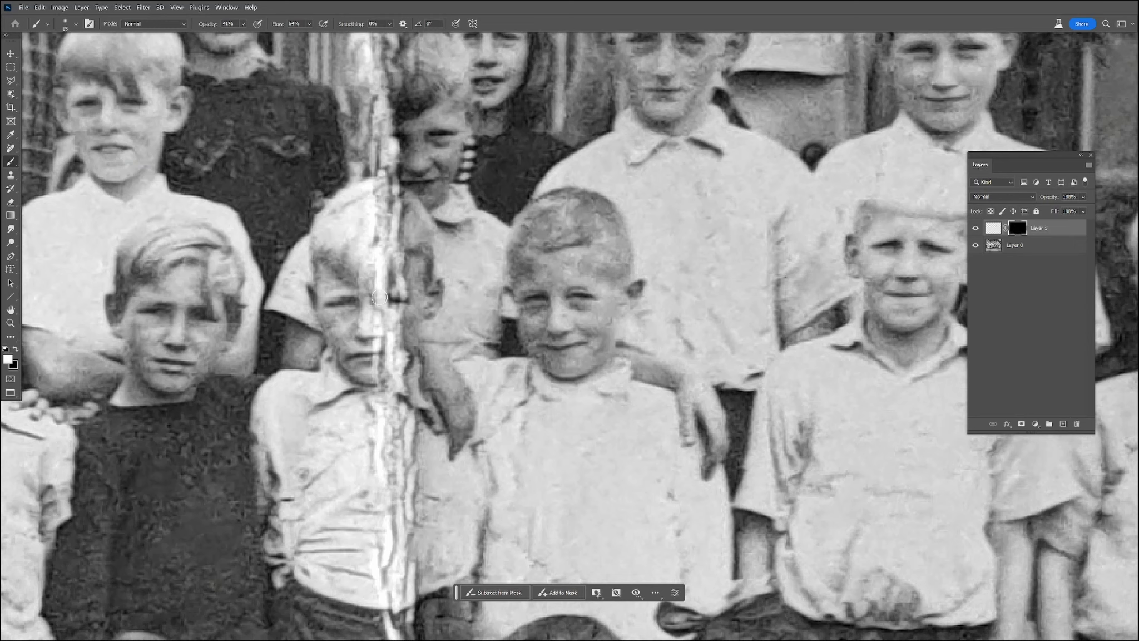
mouse_move(380, 301)
left_mouse_down()
mouse_move(376, 287)
mouse_move(399, 267)
mouse_move(381, 286)
mouse_move(384, 328)
mouse_move(370, 333)
mouse_move(392, 340)
mouse_move(367, 359)
mouse_move(400, 356)
mouse_move(383, 361)
mouse_move(407, 309)
mouse_move(413, 331)
left_mouse_up()
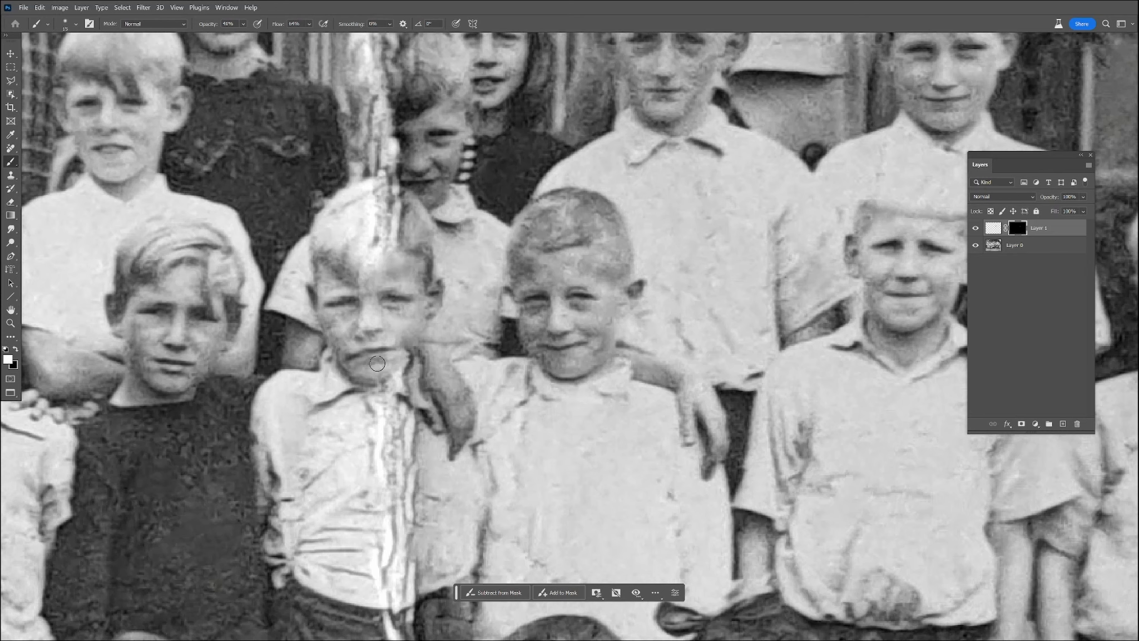
mouse_move(373, 376)
left_mouse_down()
mouse_move(409, 350)
mouse_move(391, 367)
mouse_move(397, 392)
left_mouse_up()
Scale the copied face to about 99% width and 102% height, and make its layer mask active for brushing
left_click(993, 228)
key("ctrl+t")
left_click_drag(457, 483, 464, 483)
left_click_drag(464, 487, 460, 490)
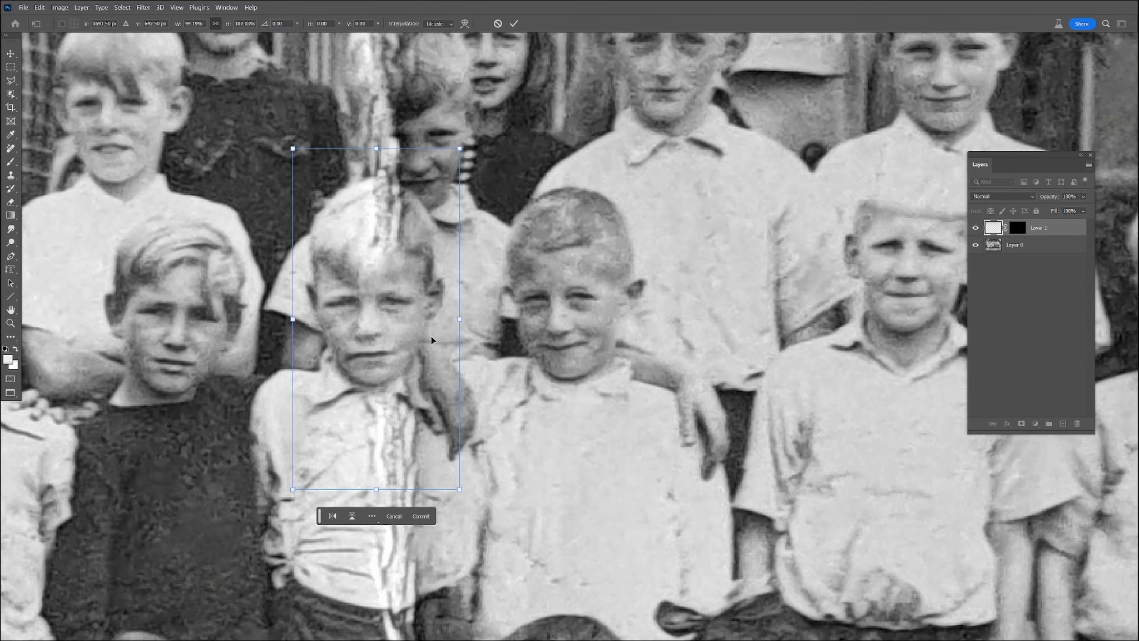
key("Return")
key("b")
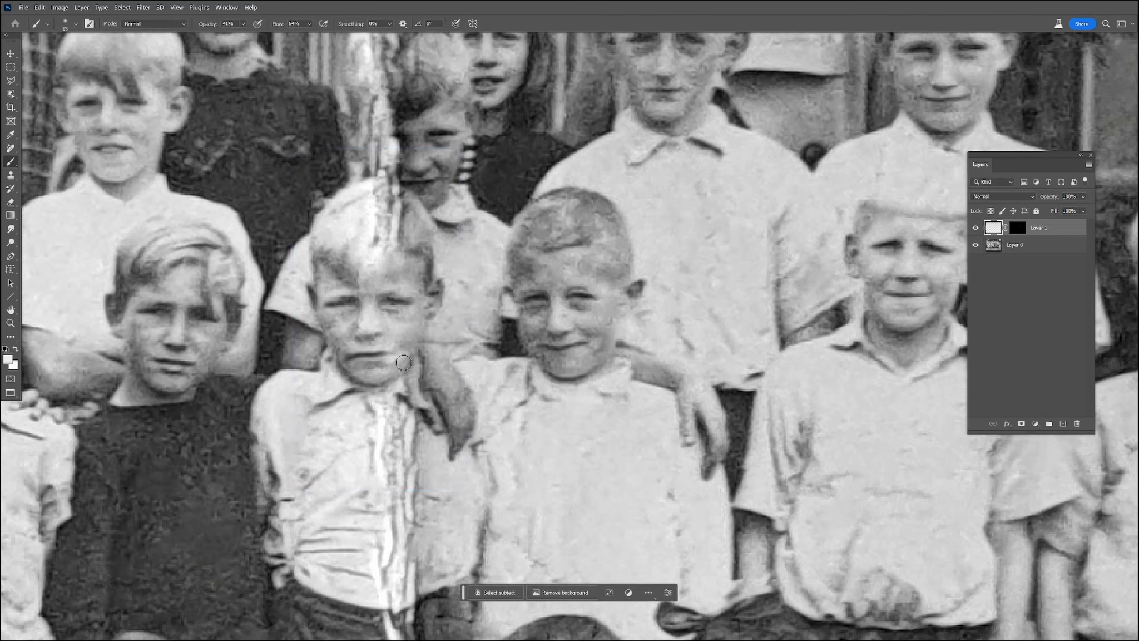
left_click(1018, 228)
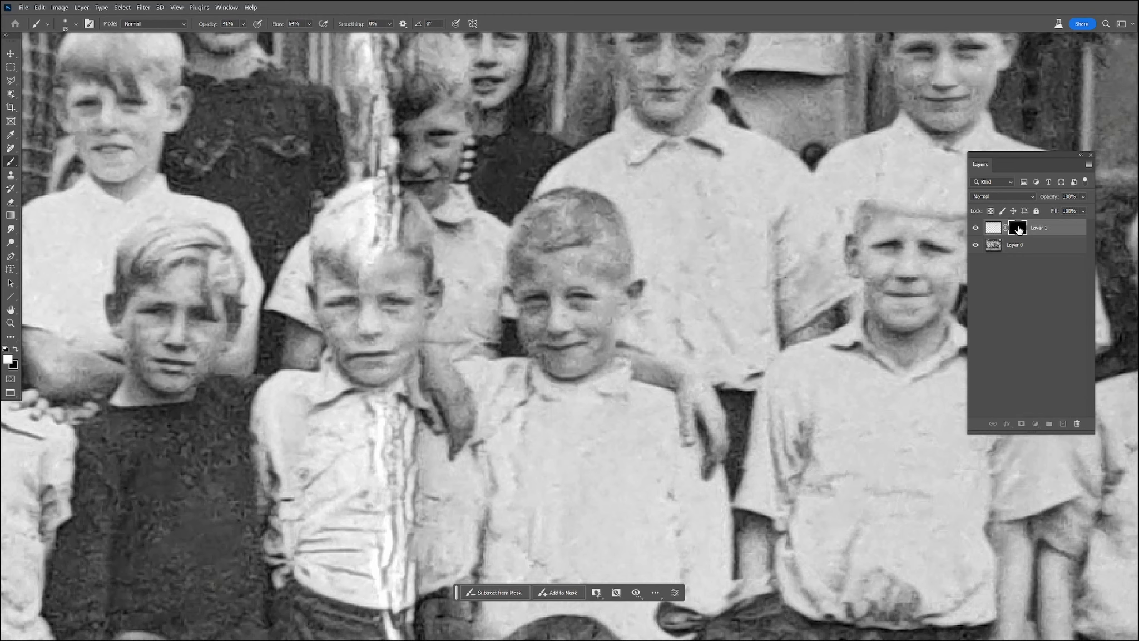
left_click(15, 349)
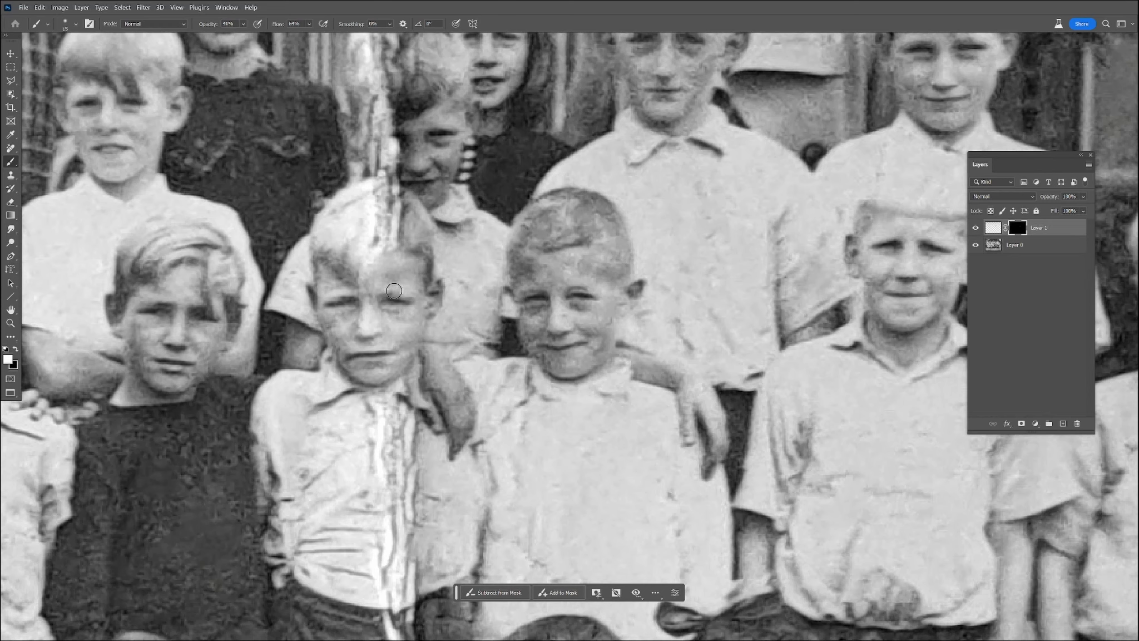
Compare the boy's face with the copied face layer hidden and shown
scroll(398, 323, "down", 3)
left_click_drag(411, 350, 496, 376)
left_click(976, 229)
left_click(975, 229)
left_click(976, 229)
left_click(976, 229)
left_click(975, 229)
scroll(500, 351, "up", 4)
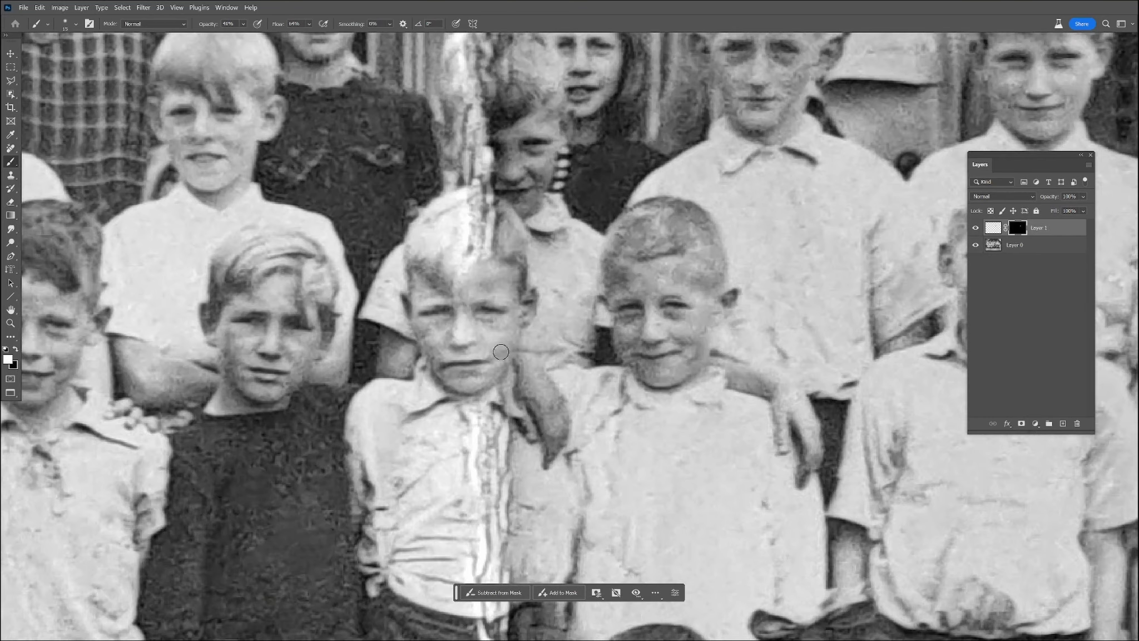
Narrow the copied face to about 97% width and compare the result with its layer hidden and shown
key("ctrl+t")
left_click_drag(553, 495, 549, 501)
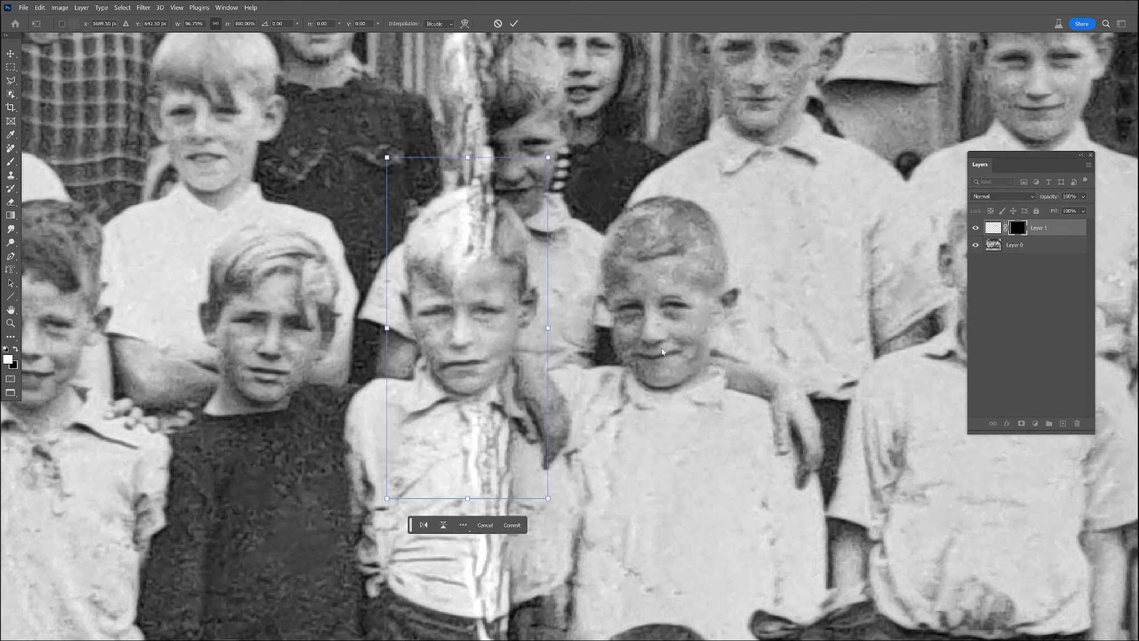
key("Return")
key("b")
left_click(975, 232)
left_click(974, 230)
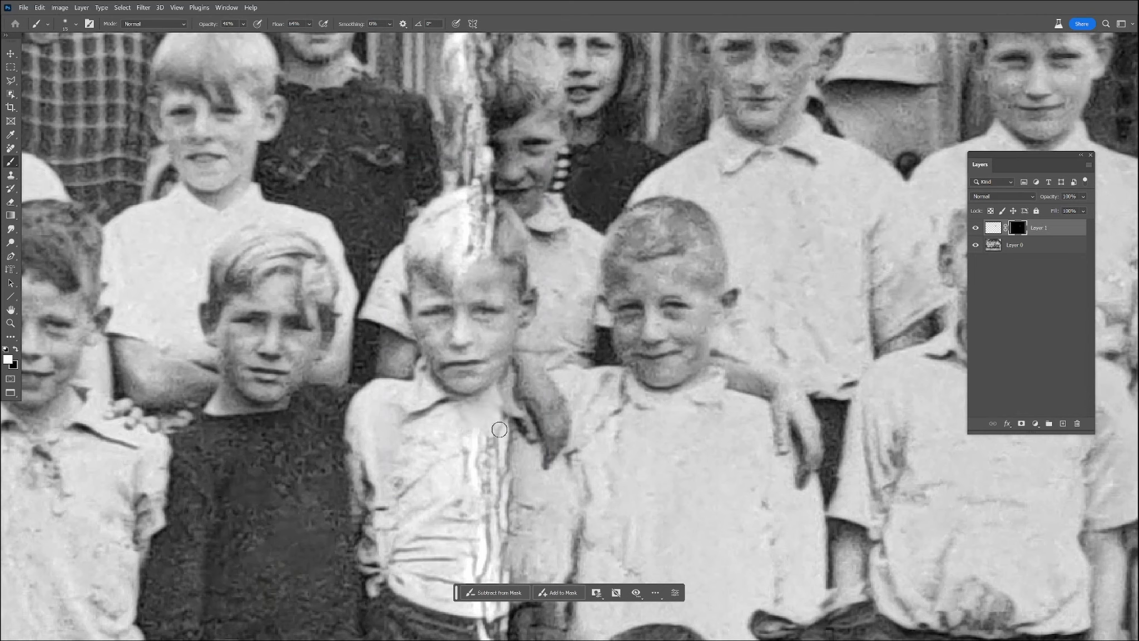
Paint white on the layer mask to reveal the copied hair over the crack through the fair-haired boy's head and forehead
mouse_move(481, 216)
left_mouse_down()
mouse_move(483, 249)
mouse_move(446, 263)
mouse_move(486, 235)
mouse_move(456, 222)
mouse_move(470, 197)
mouse_move(454, 230)
mouse_move(480, 187)
left_mouse_up()
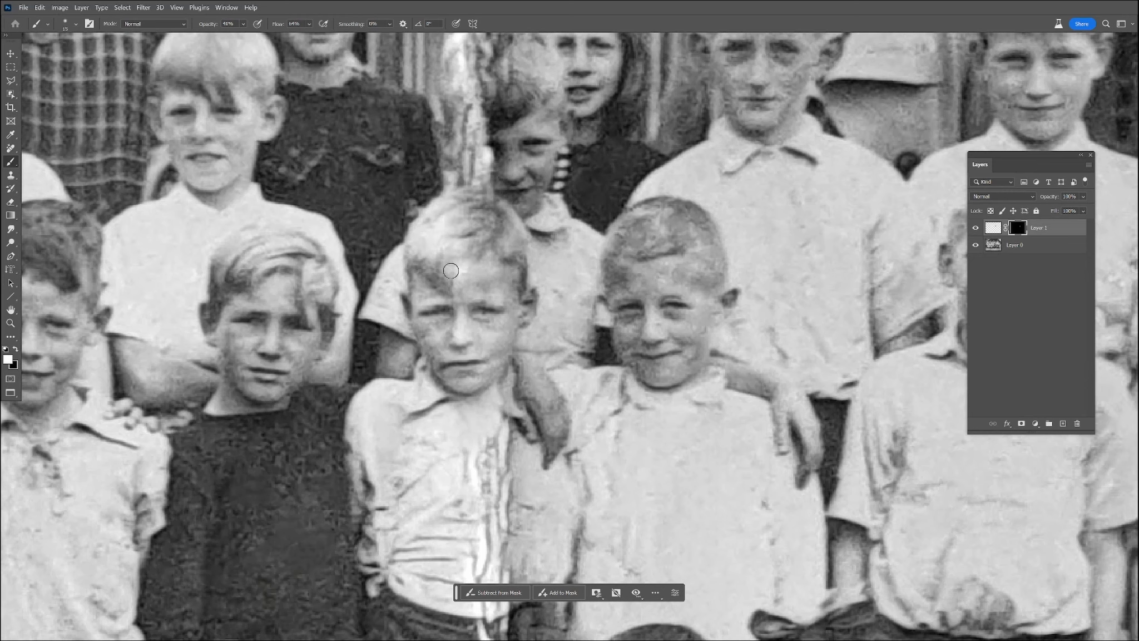
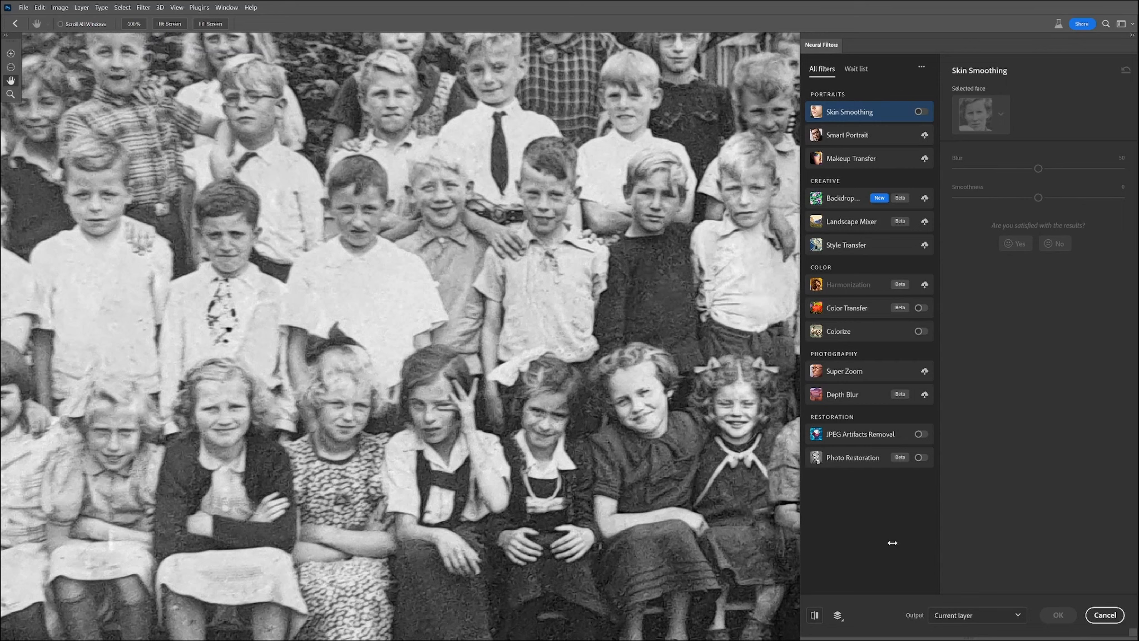
Enable the Photo Restoration neural filter and compare its preview close up on the front-row girls' faces
left_click(921, 457)
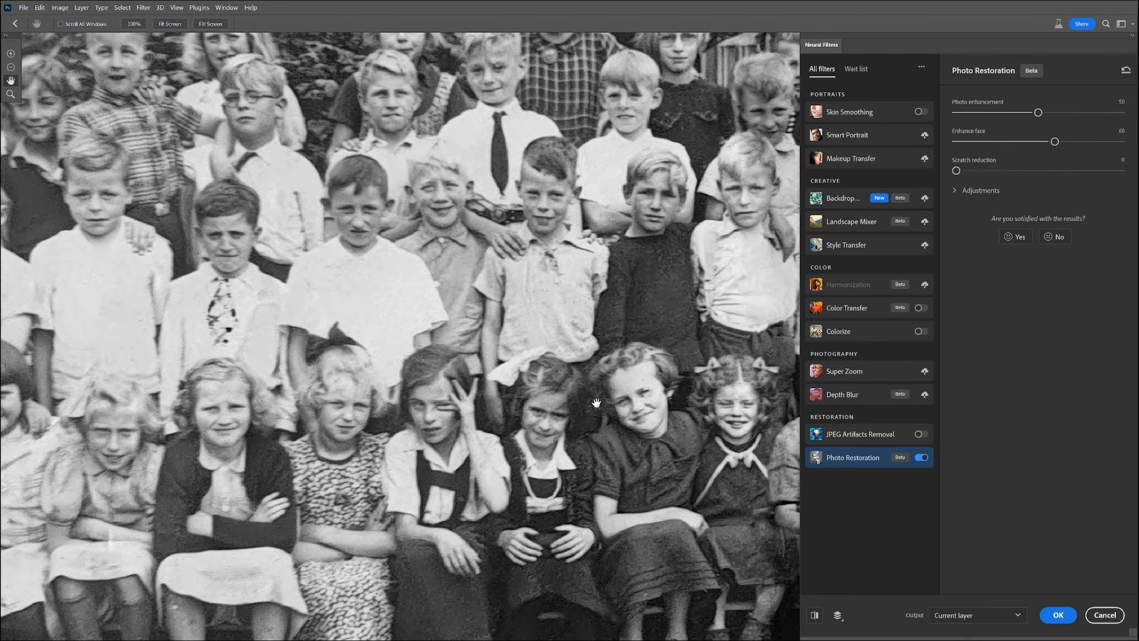
scroll(560, 365, "up", 3)
scroll(560, 365, "up", 2)
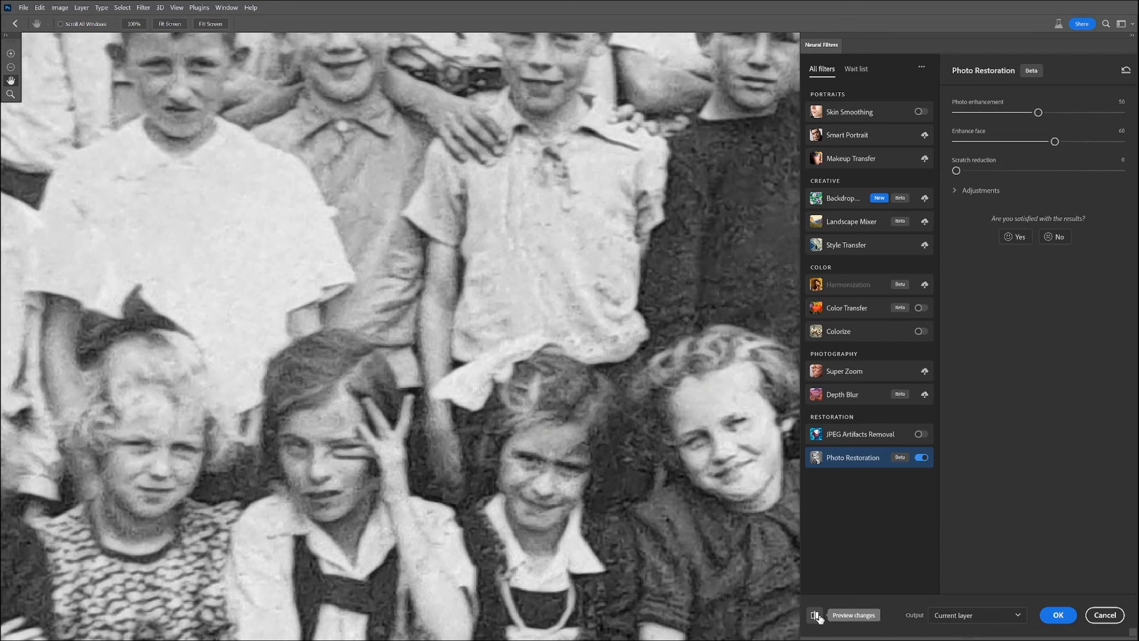
scroll(665, 554, "up", 1)
scroll(665, 554, "up", 2)
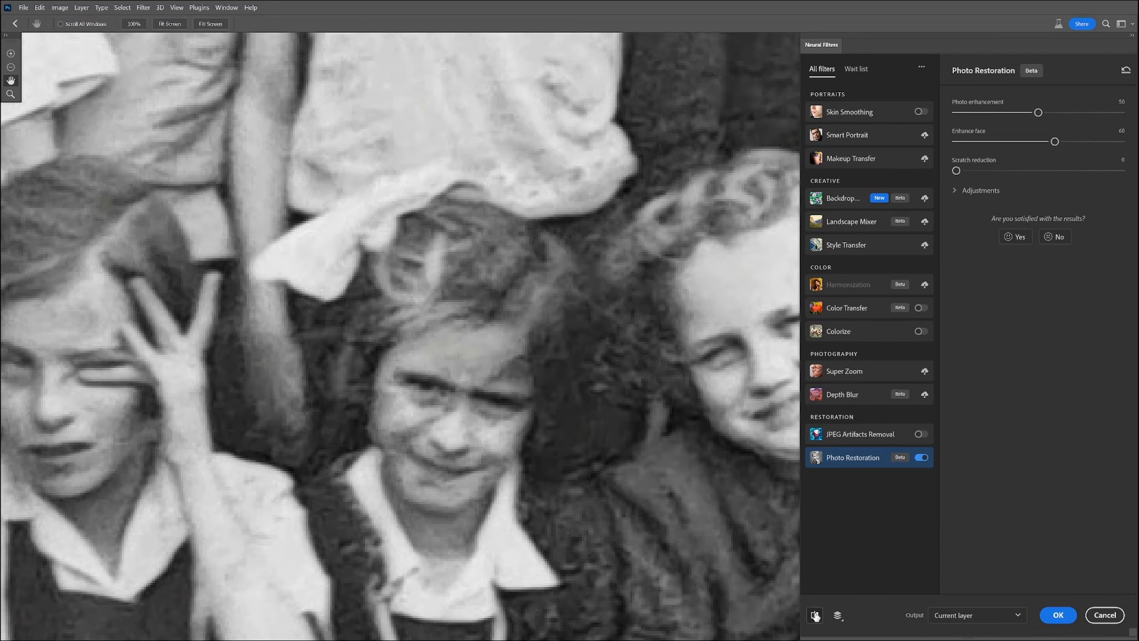
scroll(763, 578, "down", 5)
Raise the JPEG artifacts reduction slightly and apply the Photo Restoration filter with its output on a new layer
left_click(955, 190)
left_click_drag(961, 308, 994, 308)
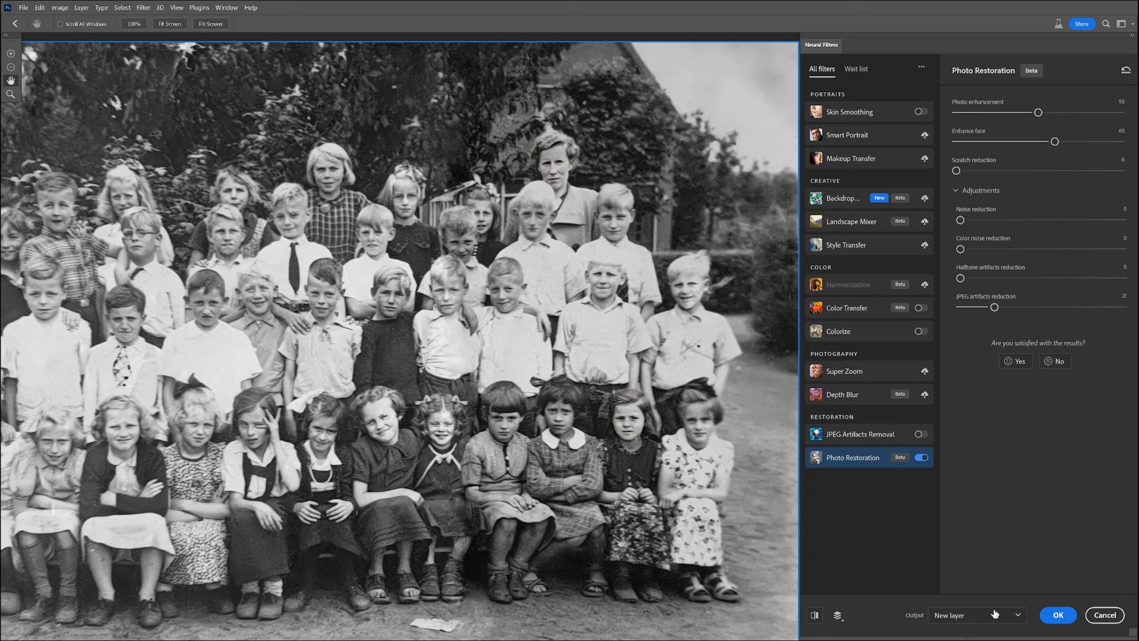
left_click(1059, 615)
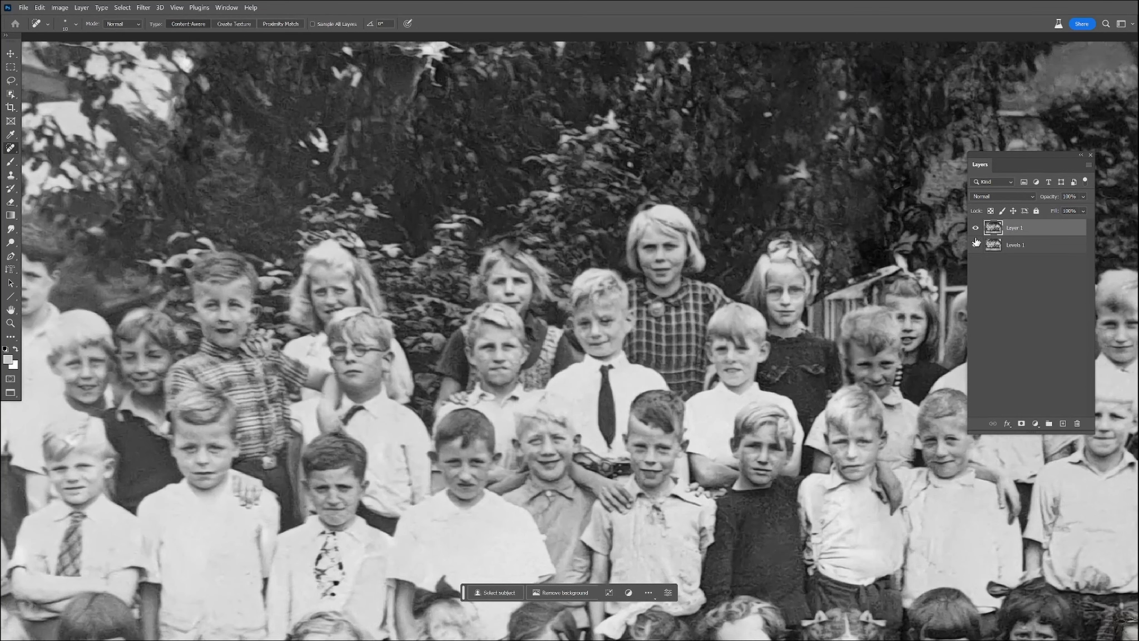
Compare the class photo with the filtered layer hidden and shown, then fit the picture to the window
left_click(975, 228)
left_click(975, 228)
key("ctrl+0")
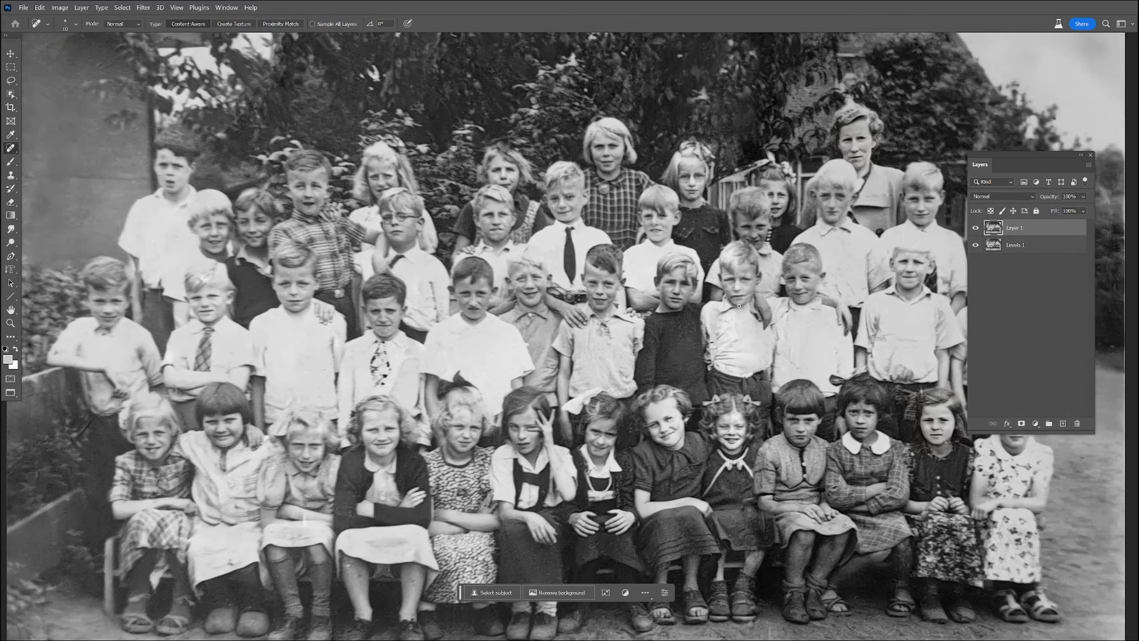
Look over the filtered photo from the children near the hedge to the middle of the group for remaining blemishes
scroll(742, 308, "down", 2)
left_click_drag(762, 334, 670, 309)
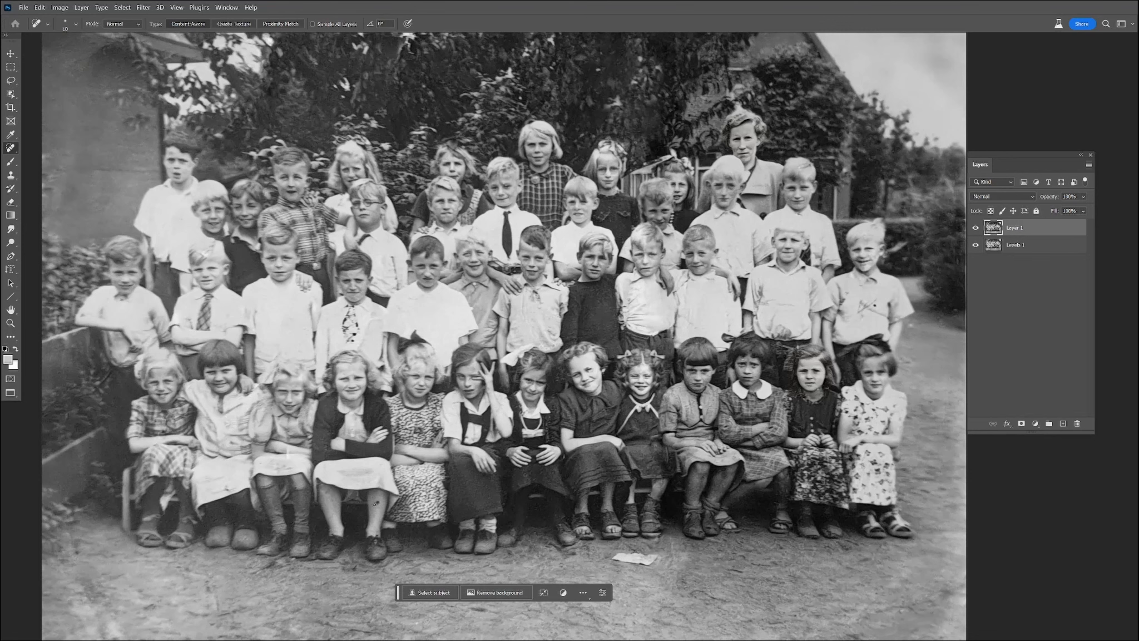
key("bracketright")
left_click_drag(899, 324, 751, 429)
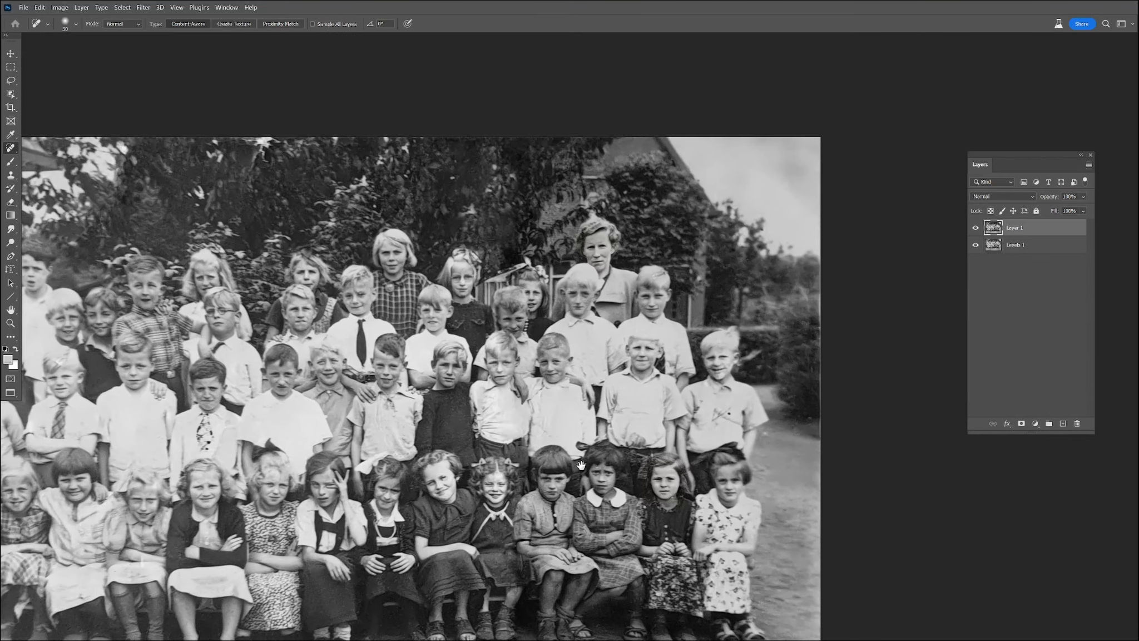
scroll(751, 430, "up", 5)
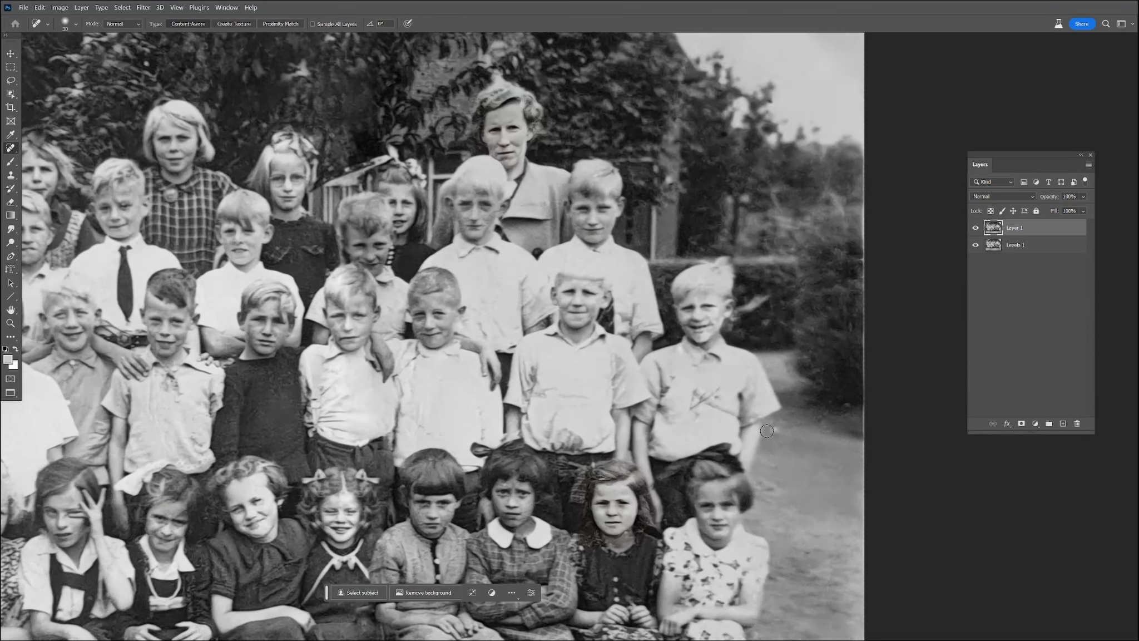
left_click(718, 396)
left_click_drag(548, 242, 557, 313)
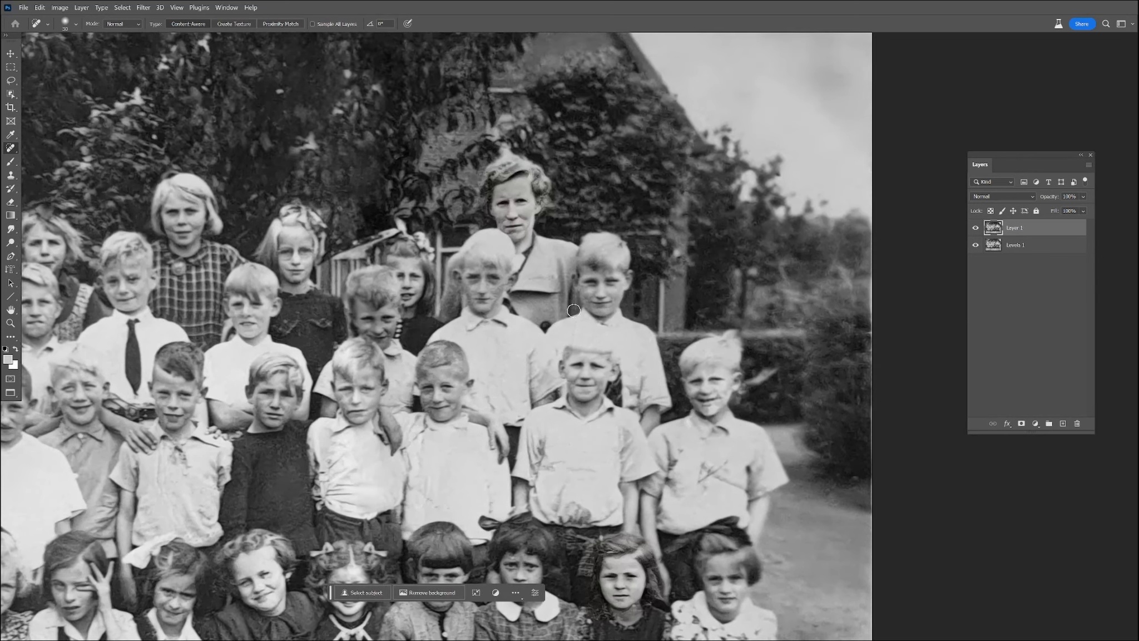
left_click_drag(380, 297, 612, 292)
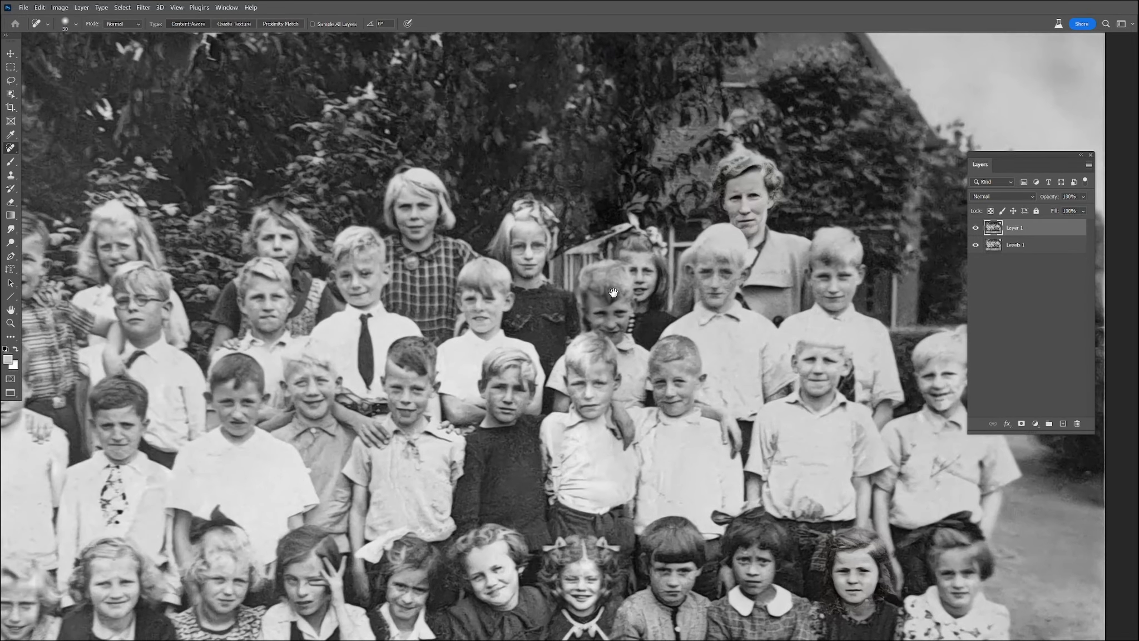
left_click_drag(388, 273, 547, 280)
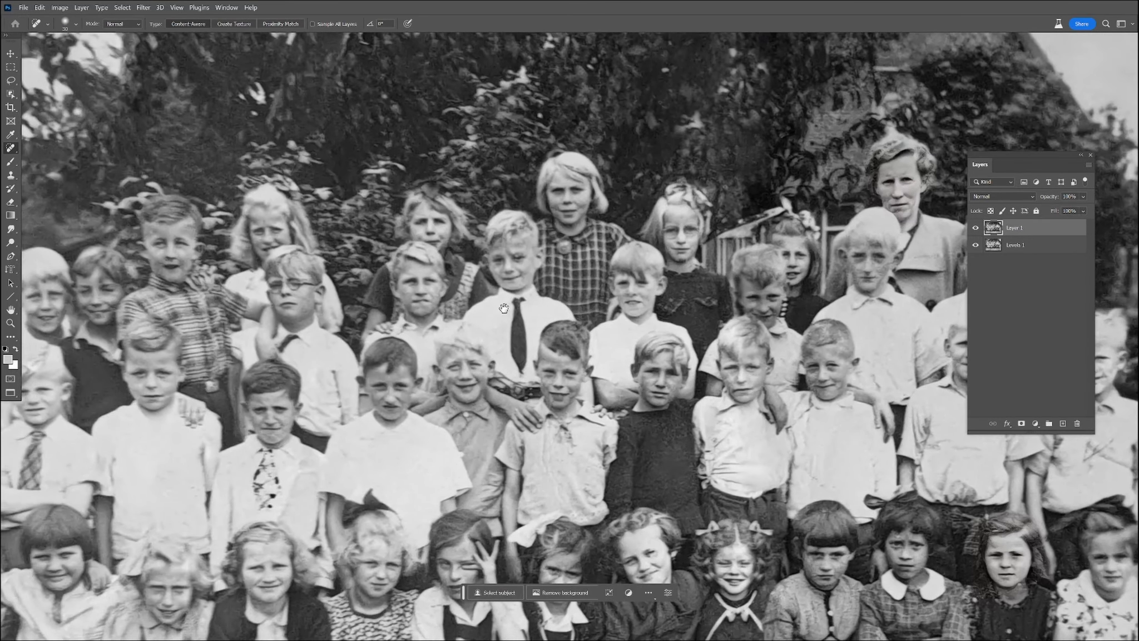
Retouch the eye of the back-row boy with the dark tie using a small Brush and grey tones sampled around it
scroll(506, 314, "up", 5)
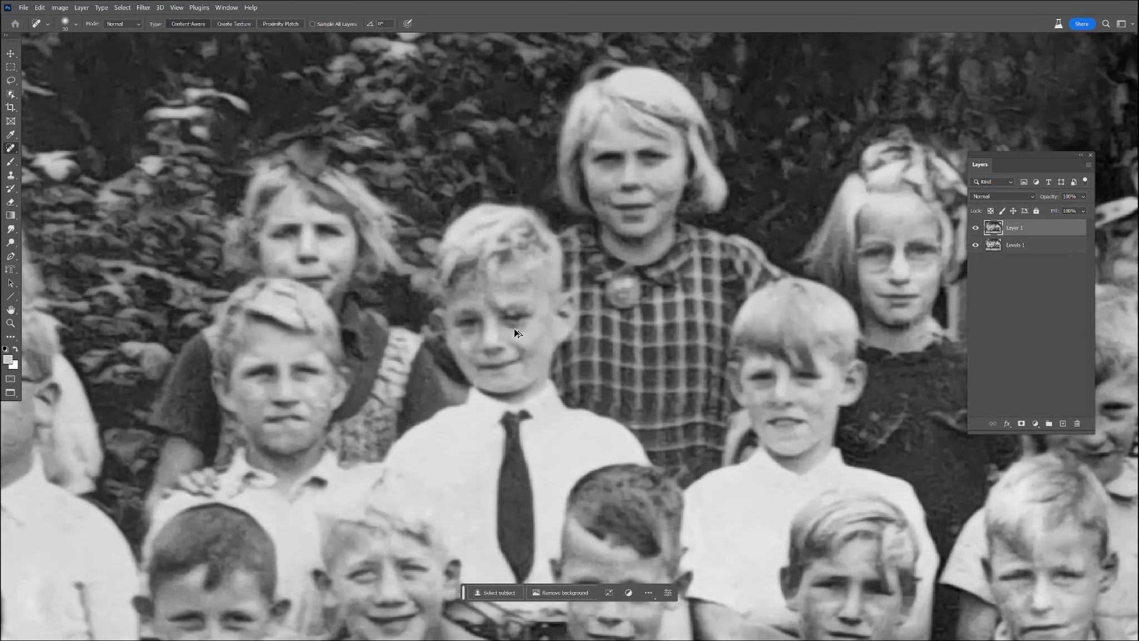
scroll(515, 333, "left", 1)
key("bracketleft")
key("bracketleft")
key("bracketleft")
key("bracketleft")
key("bracketleft")
key("bracketleft")
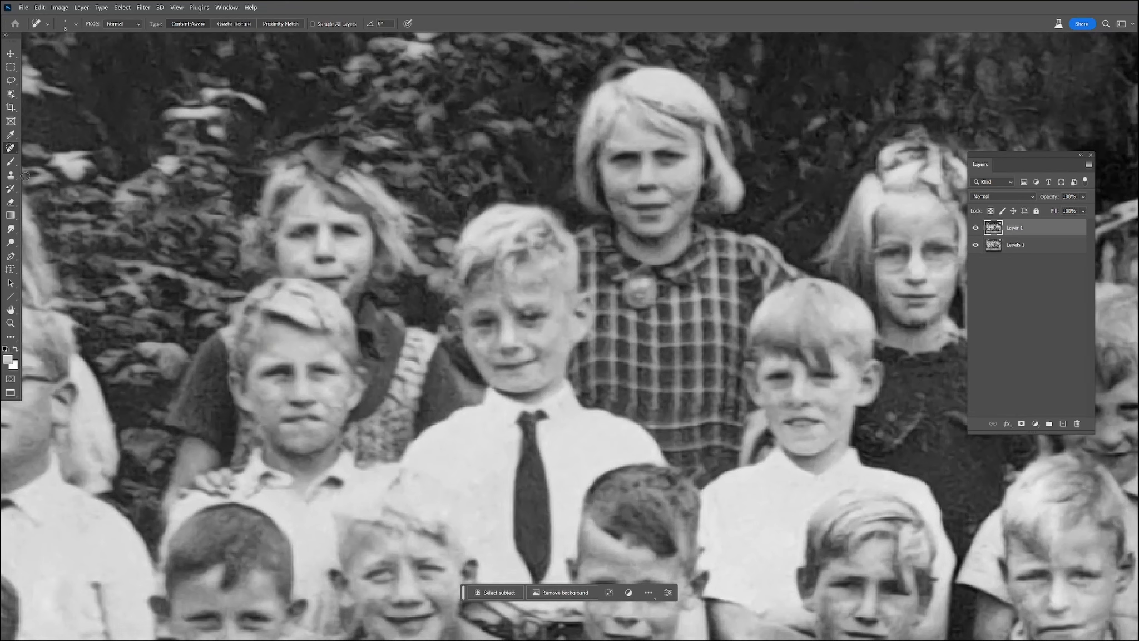
left_click(10, 161)
left_click(539, 307, "alt")
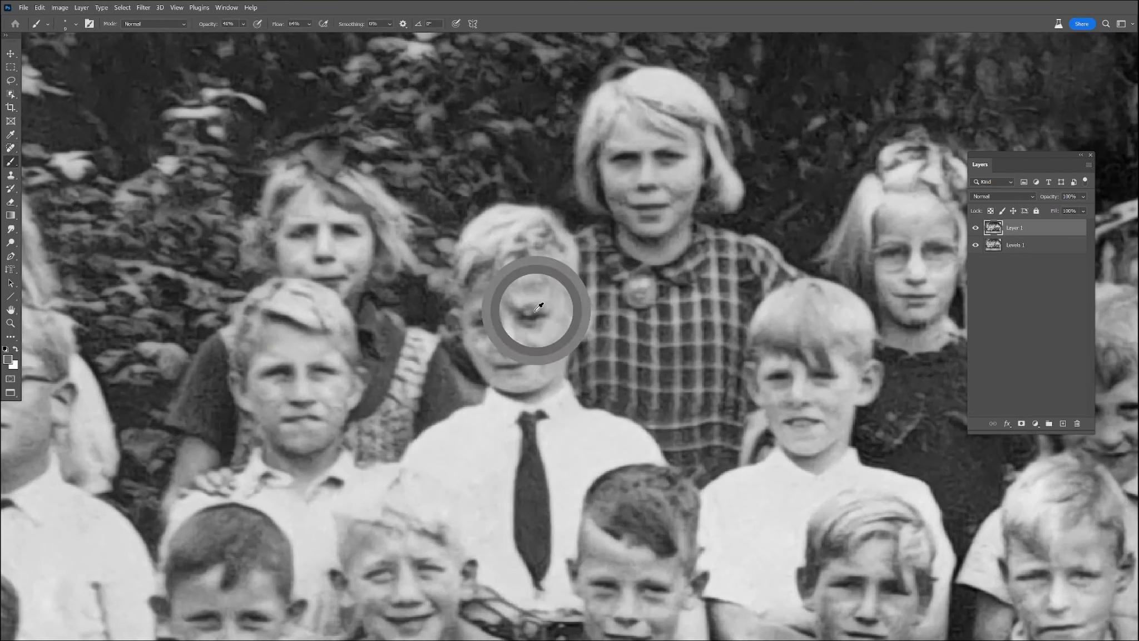
key("bracketleft")
key("bracketleft")
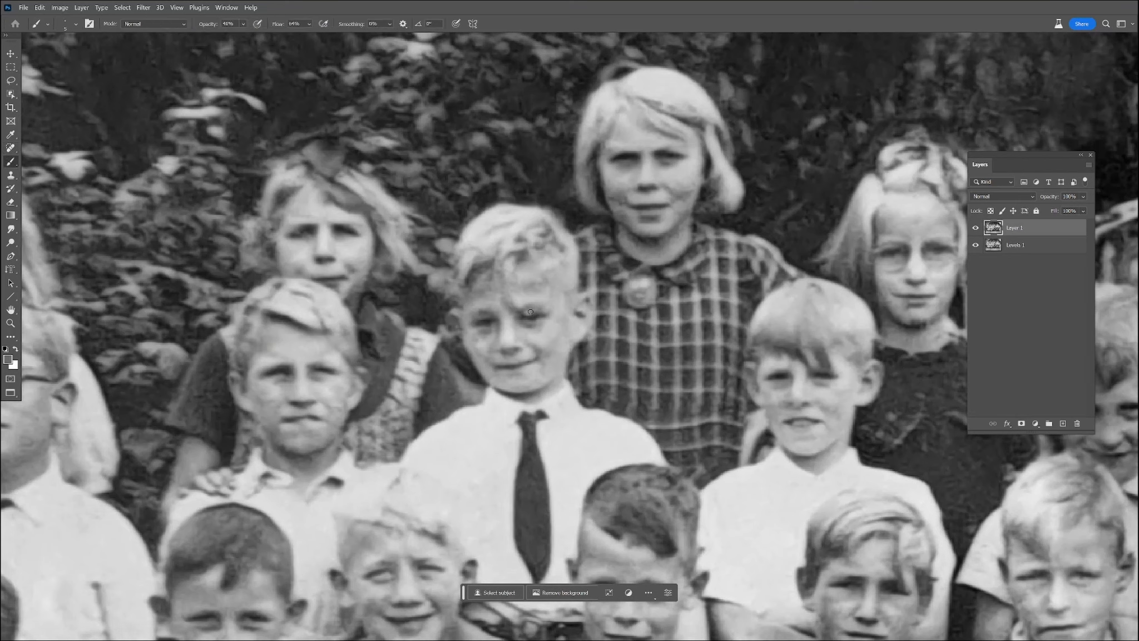
left_click(532, 318, "alt")
Heal the small blemish on the cheek of the boy standing by the wall with the Spot Healing Brush
scroll(552, 419, "down", 5)
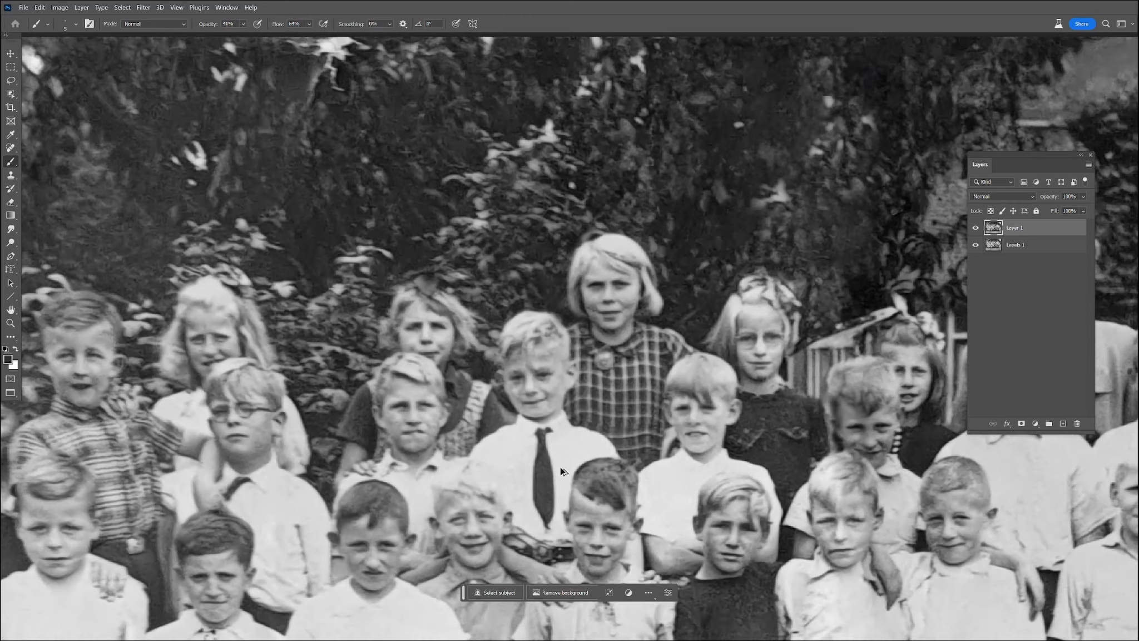
left_click_drag(463, 492, 721, 357)
key("j")
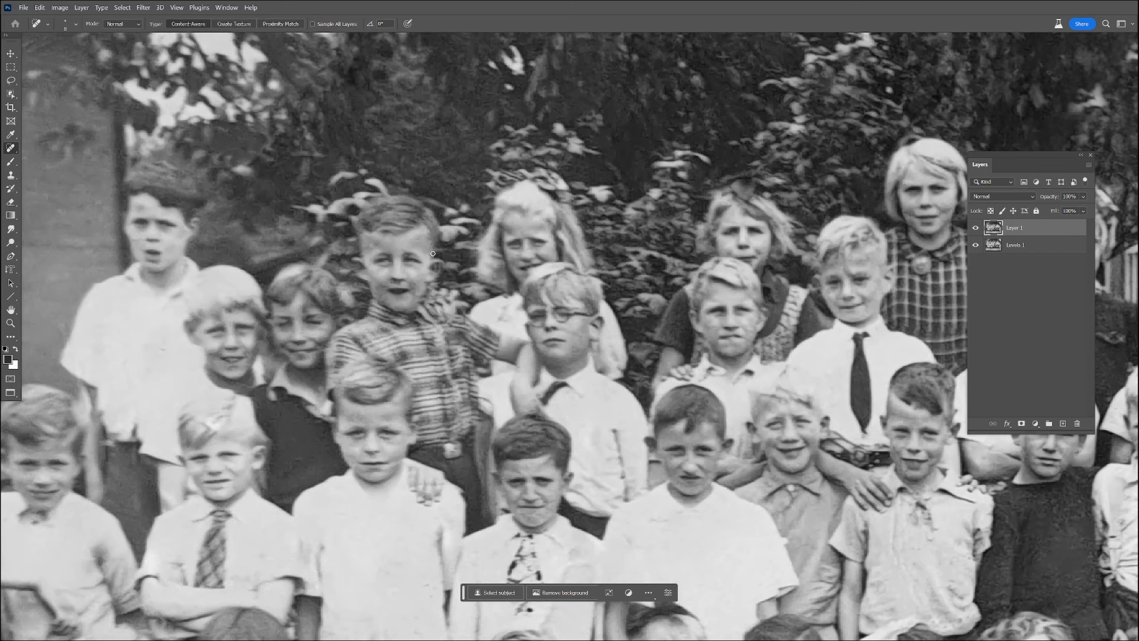
left_click_drag(437, 451, 614, 339)
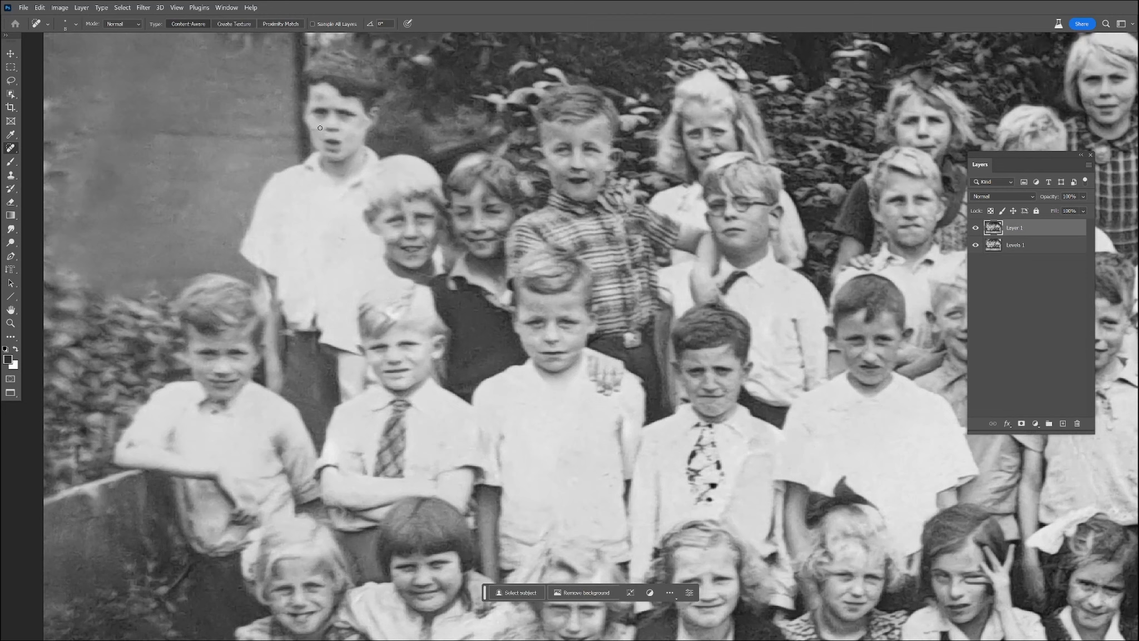
left_click_drag(314, 130, 314, 130)
Heal small blemishes with the Spot Healing Brush, including the forehead of the front-row girl with two hair bows
scroll(614, 468, "down", 2)
left_click_drag(747, 507, 568, 312)
left_click_drag(529, 516, 529, 522)
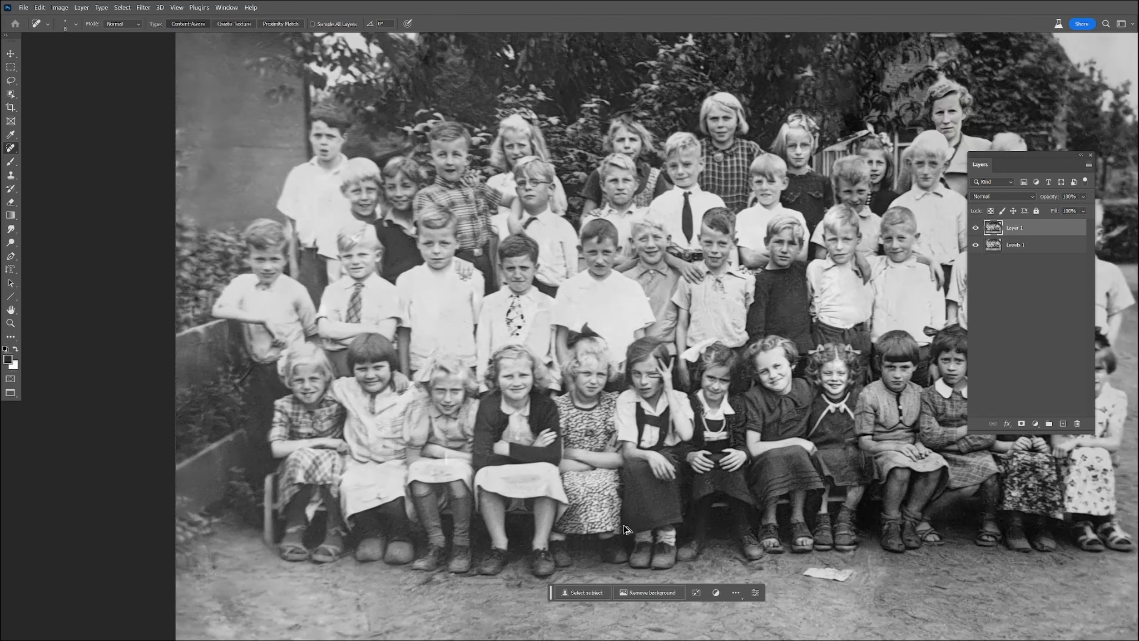
scroll(624, 520, "down", 1)
left_click_drag(831, 531, 659, 497)
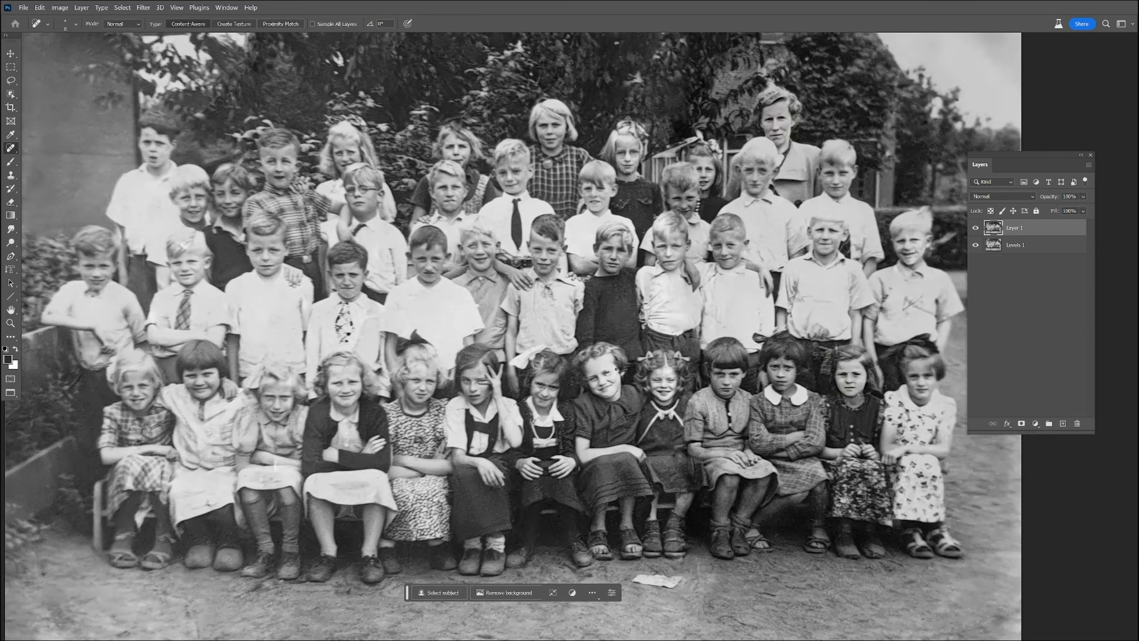
scroll(615, 368, "up", 5)
left_click(608, 369, "alt")
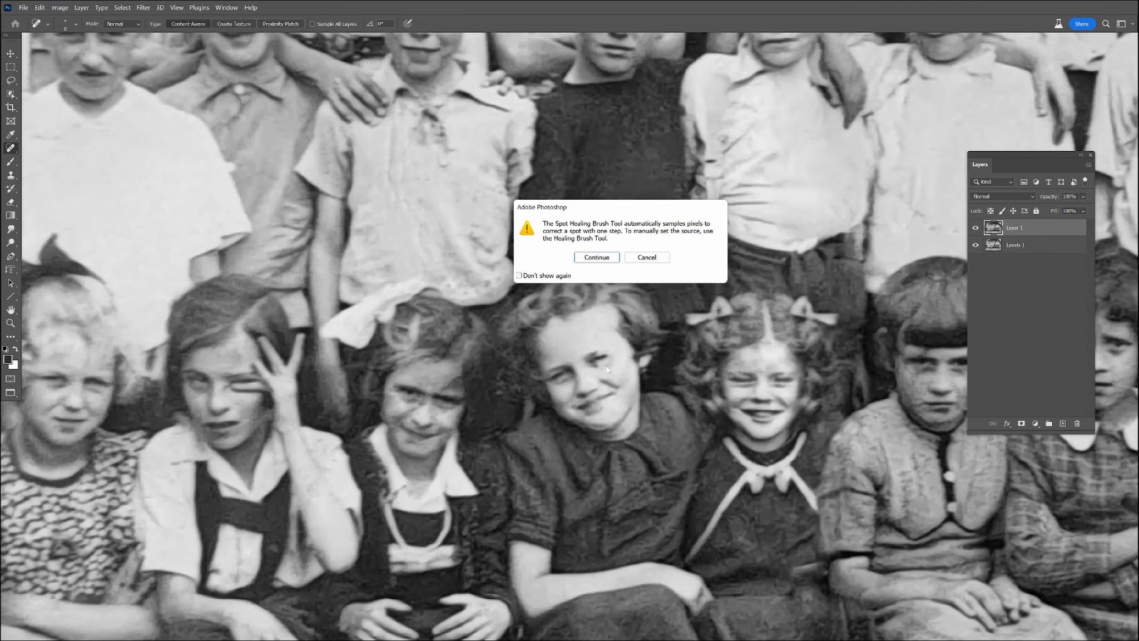
left_click(645, 257)
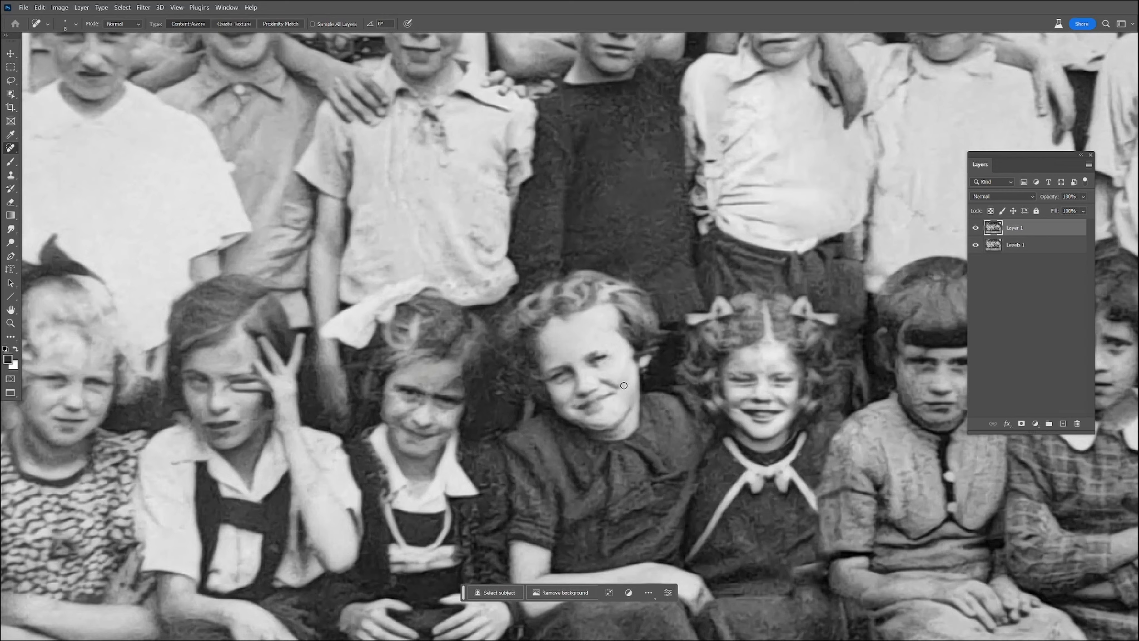
left_click_drag(755, 362, 736, 362)
scroll(736, 374, "up", 1)
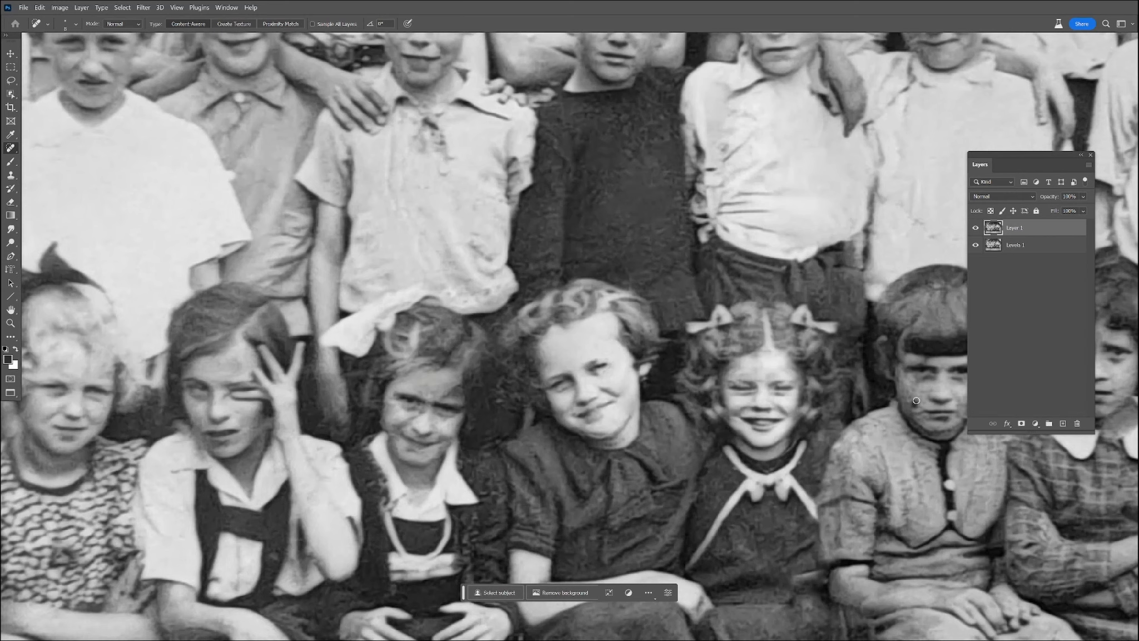
Retouch the face of the front-row girl with the dark straight fringe using the Brush and tones sampled from her skin
left_click_drag(911, 438, 649, 439)
left_click(10, 162)
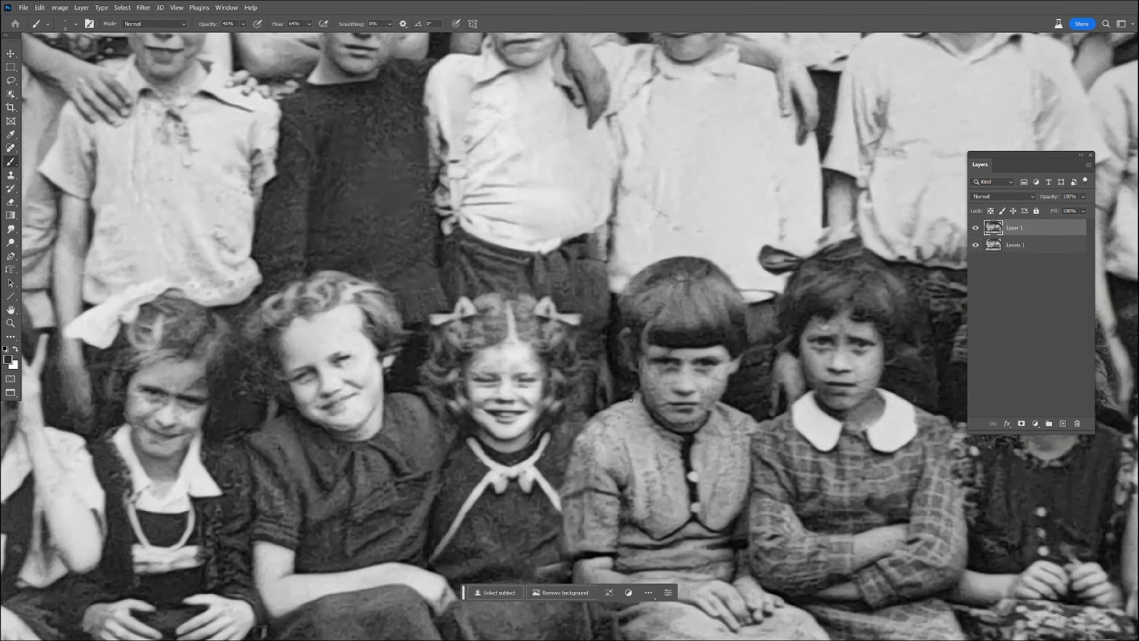
left_click(658, 381, "alt")
key("bracketright")
key("bracketright")
key("bracketright")
key("bracketright")
left_click(705, 380, "alt")
Examine the whole retouched photo with the Layers panel moved aside and compare it with the original sepia photo layer
left_click_drag(866, 438, 593, 436)
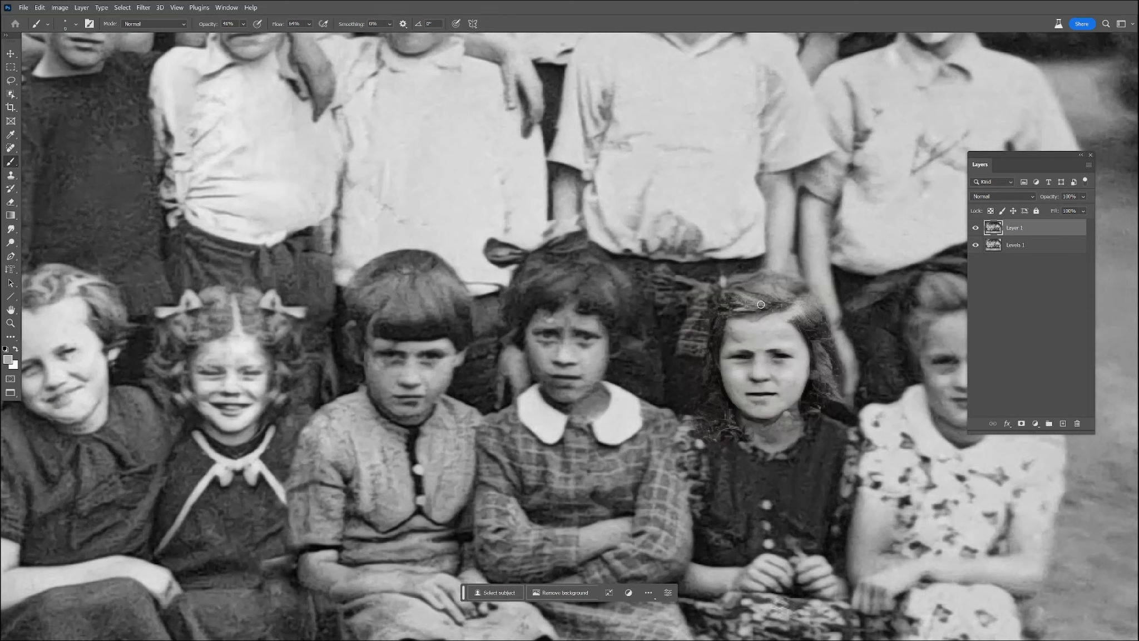
scroll(760, 510, "down", 5)
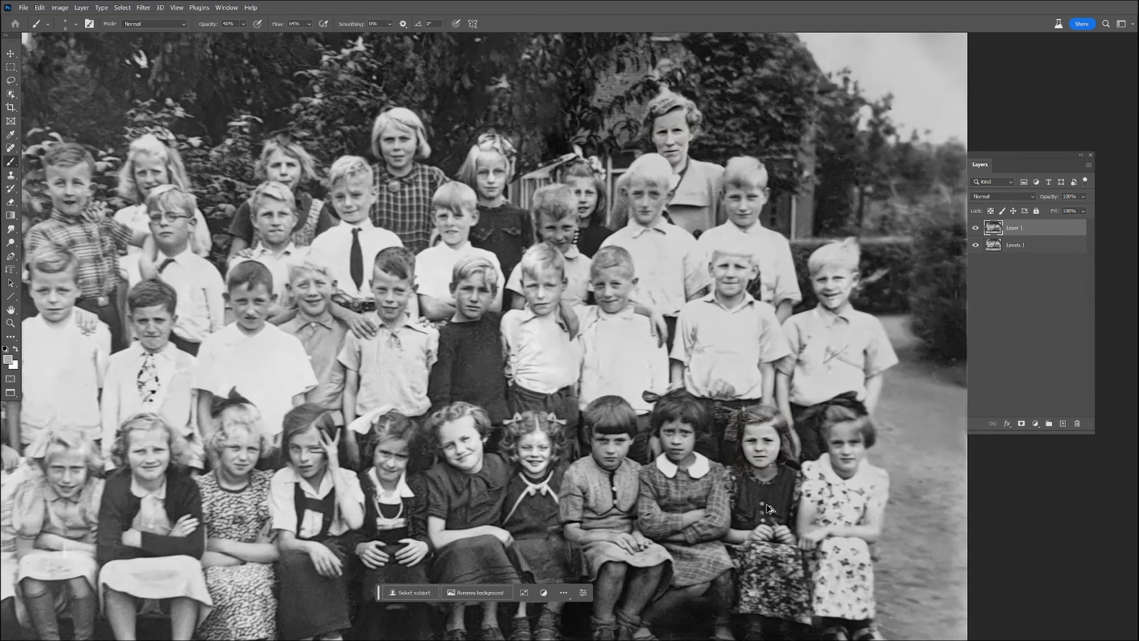
scroll(769, 508, "down", 2)
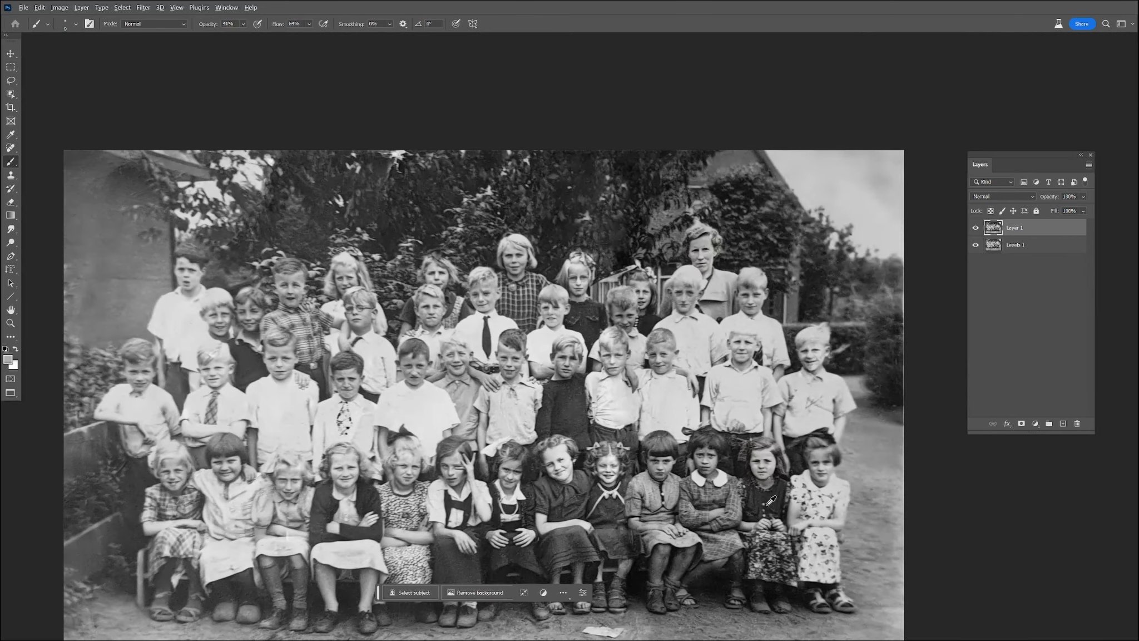
scroll(767, 507, "down", 1)
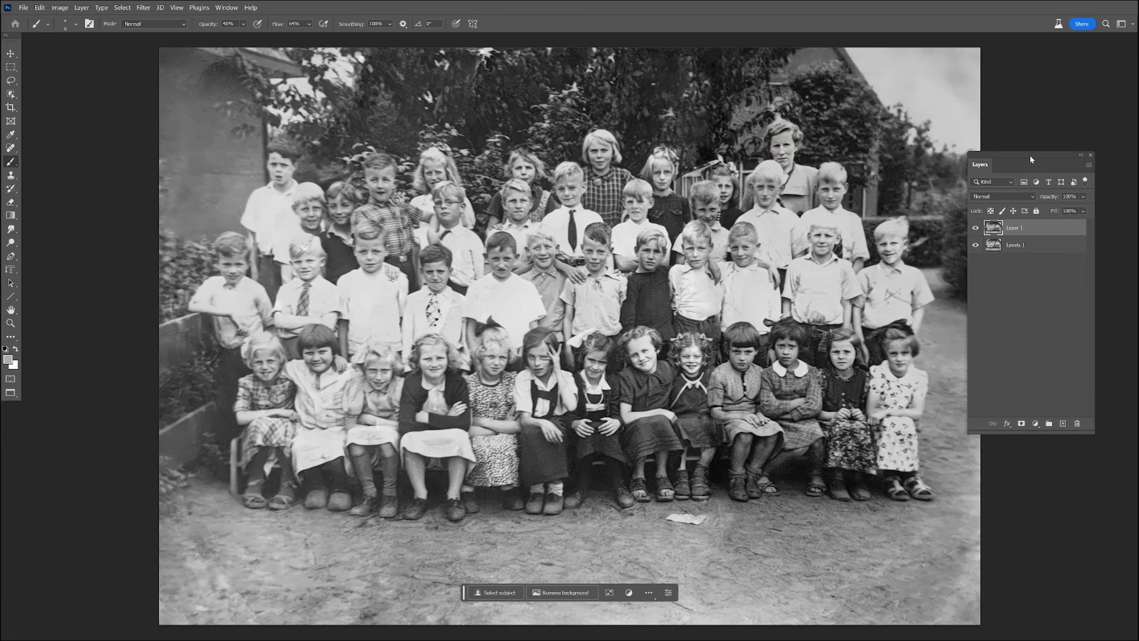
left_click_drag(1029, 155, 1065, 150)
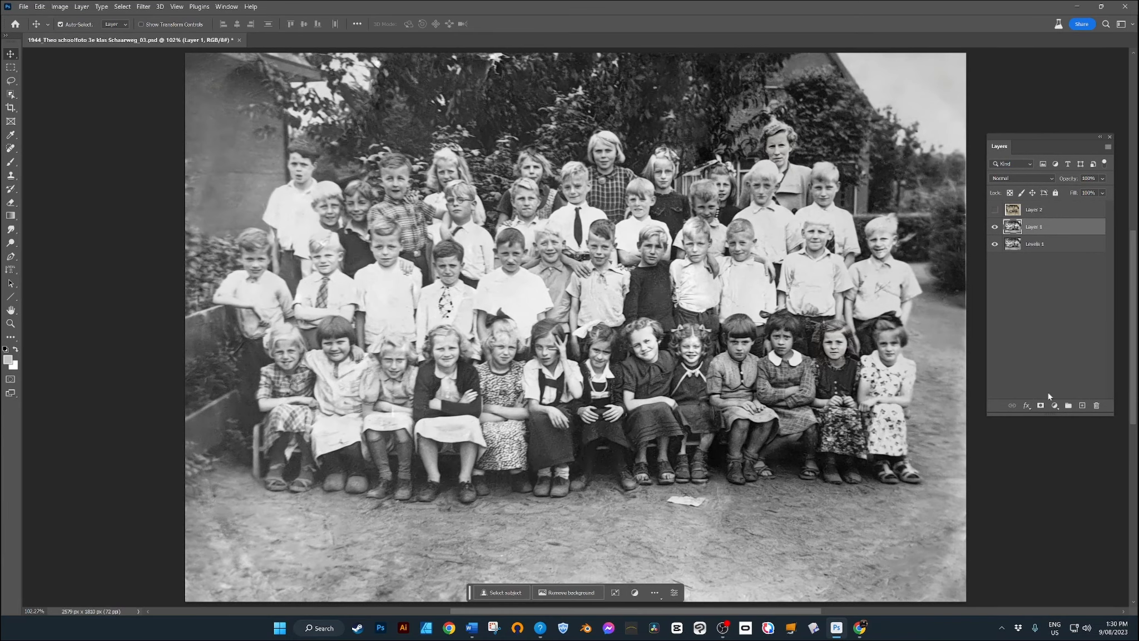
left_click(995, 209)
left_click(995, 209)
Add a Levels adjustment layer above the restored photo with black point 10, midtones 0.70 and white point 246
left_click(1056, 405)
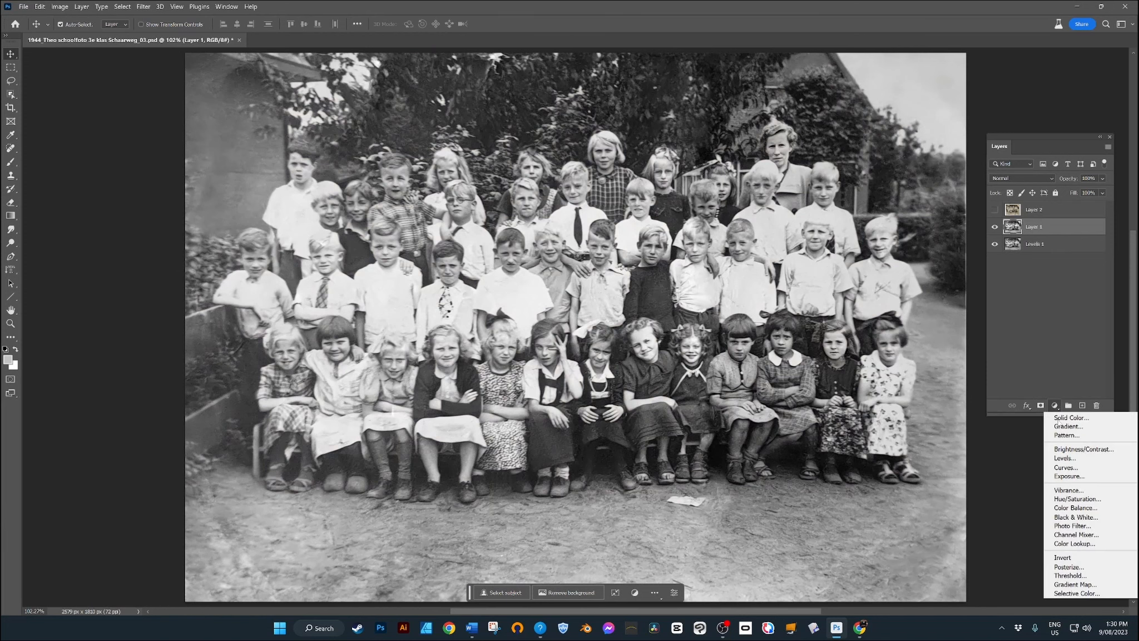
left_click(1064, 458)
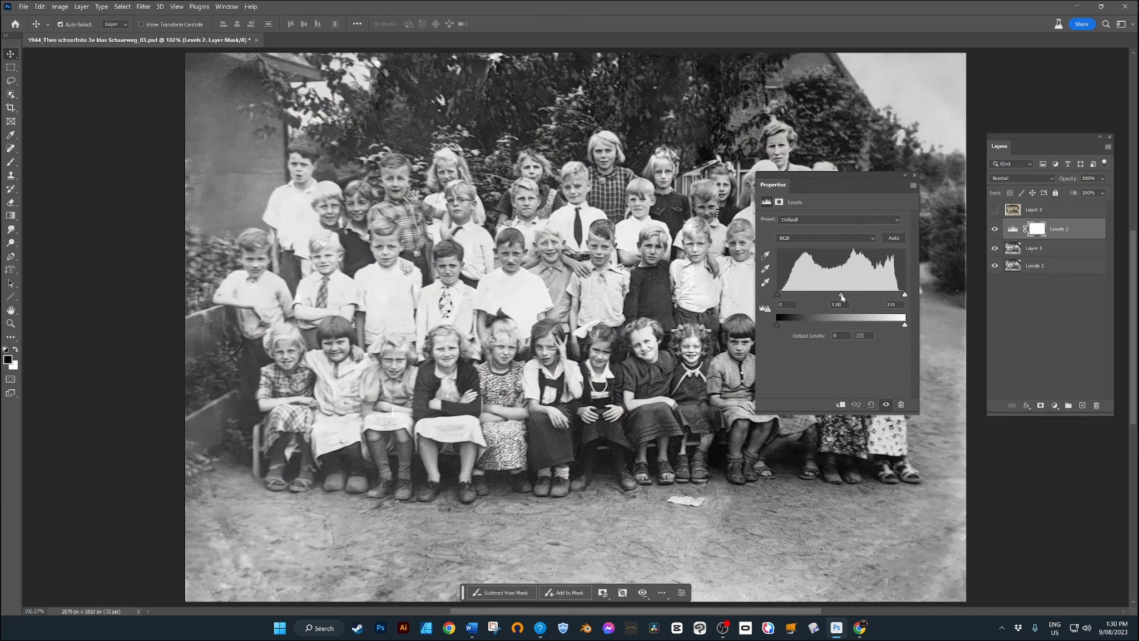
left_click_drag(841, 296, 855, 295)
left_click_drag(781, 294, 782, 296)
left_click_drag(905, 295, 900, 296)
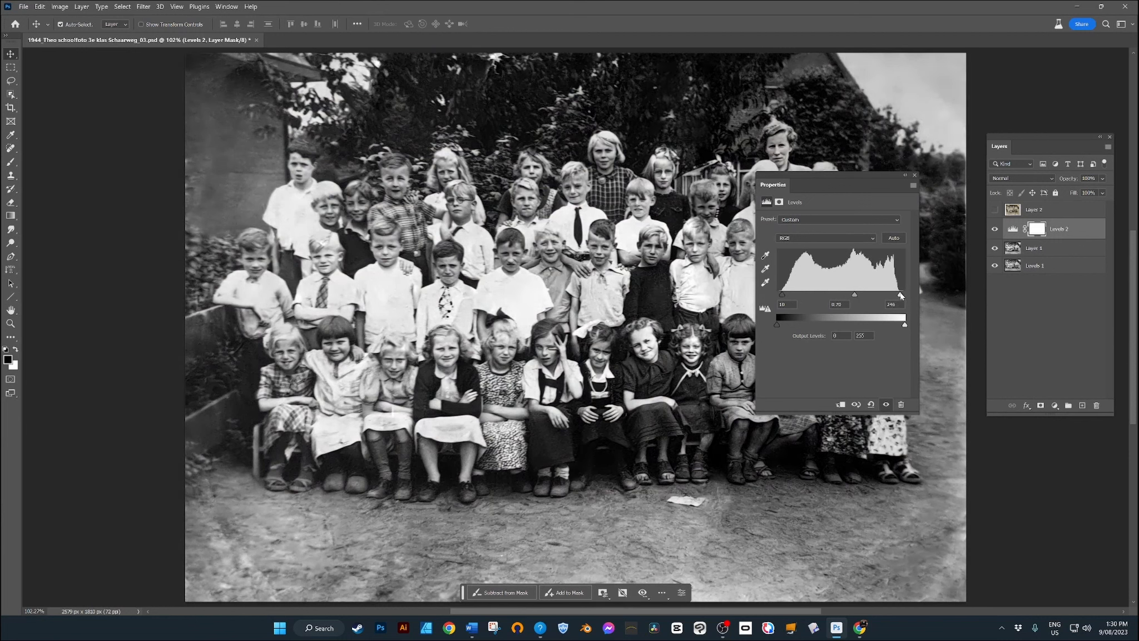
Mask the upper Levels adjustment with a radial gradient from the photo's centre to its left edge, turn Reverse off, and compare the effect
left_click(915, 176)
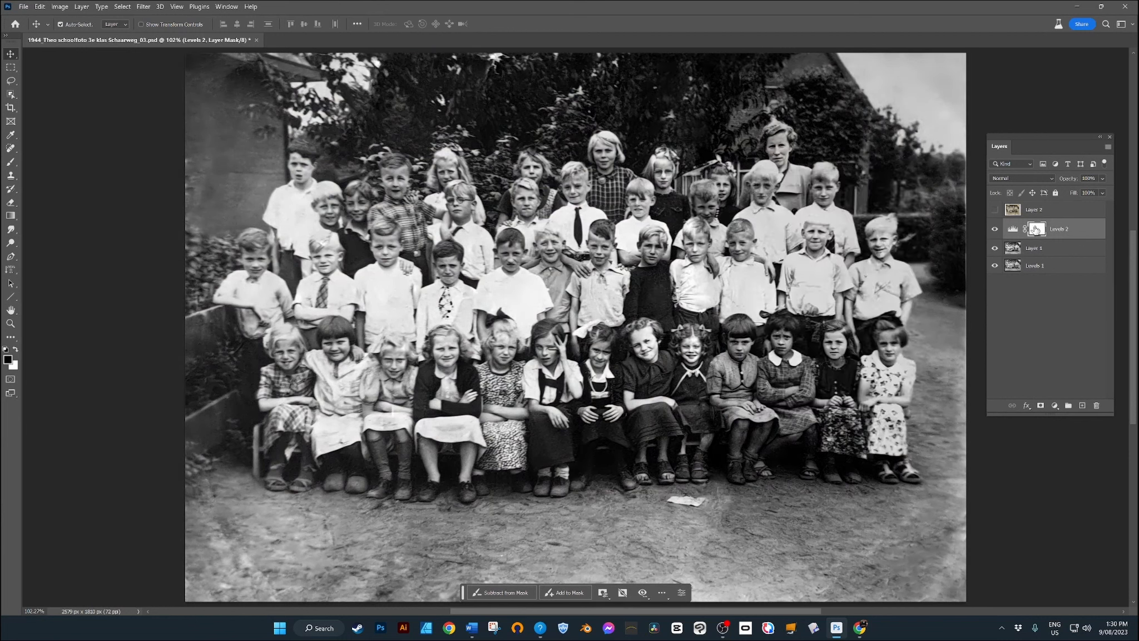
left_click(10, 216)
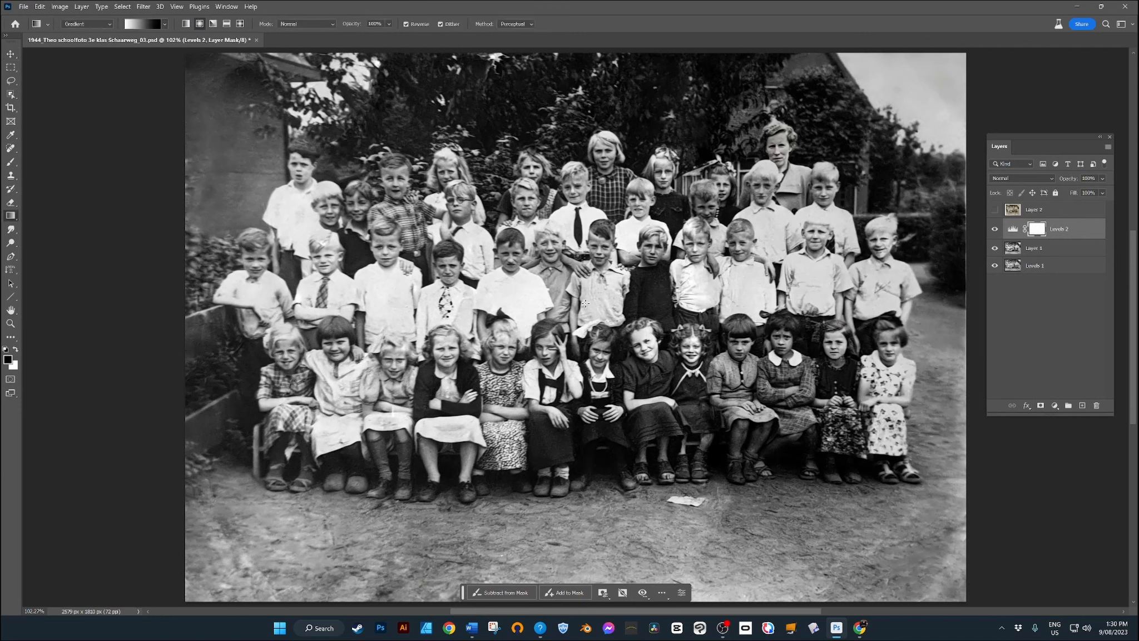
left_click_drag(584, 298, 193, 307)
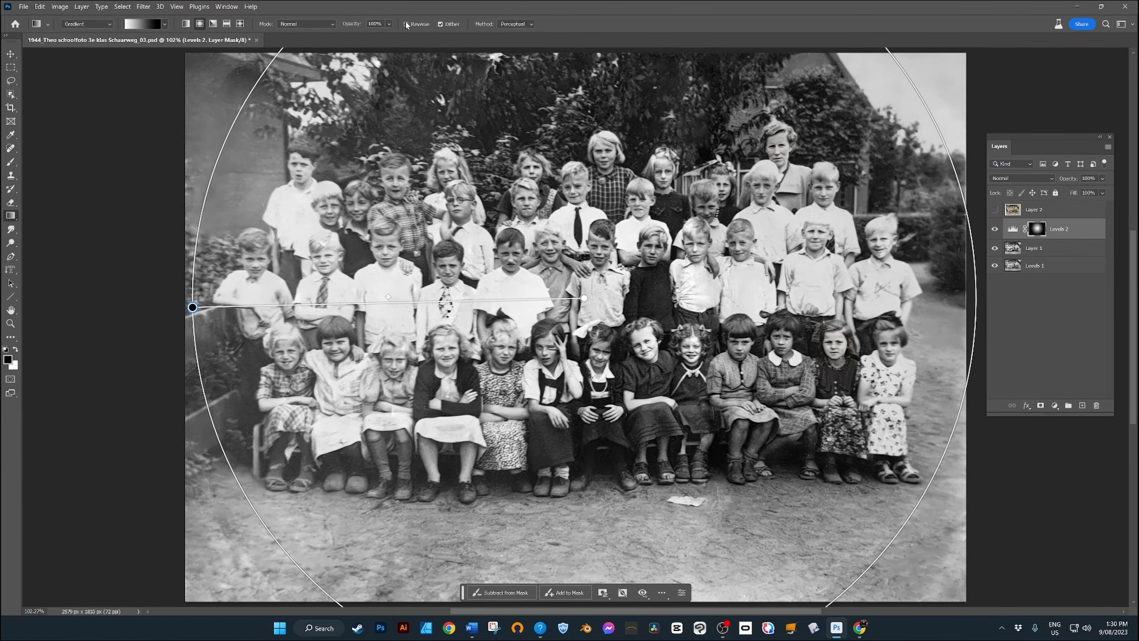
left_click(406, 24)
left_click(995, 230)
left_click(995, 229)
left_click(996, 229)
left_click(995, 230)
scroll(716, 300, "down", 3)
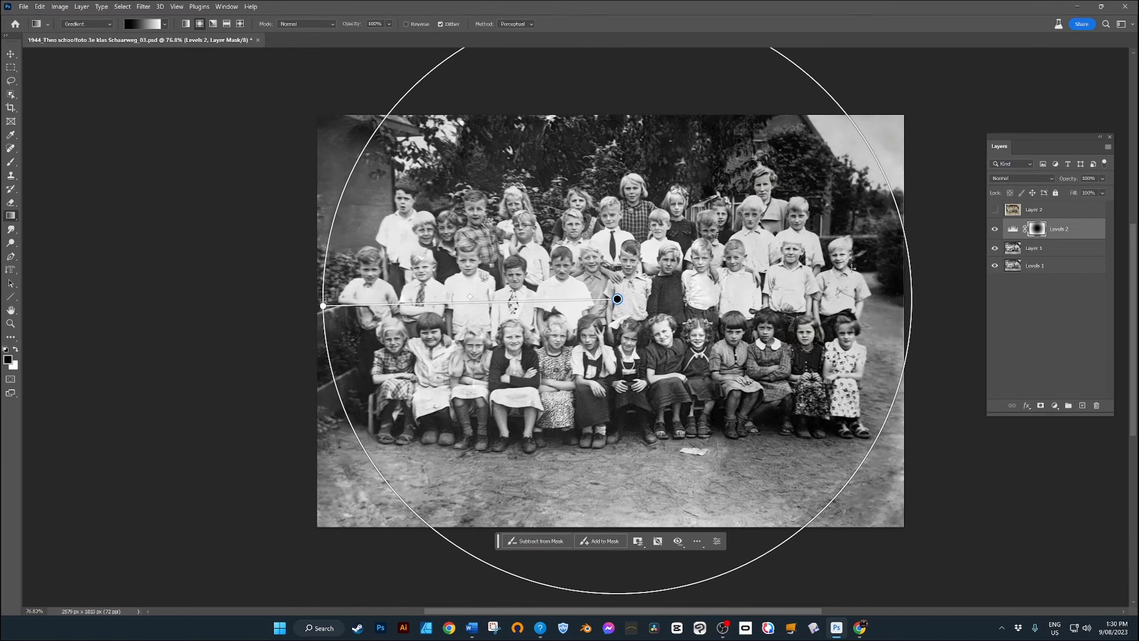
Set the midtones of the masked Levels adjustment to 0.88 and compare the photo with and without the adjustment
double_click(1013, 230)
left_click_drag(857, 182, 230, 199)
mouse_move(231, 310)
left_mouse_down()
mouse_move(211, 311)
mouse_move(229, 310)
left_mouse_up()
left_click_drag(213, 308, 216, 308)
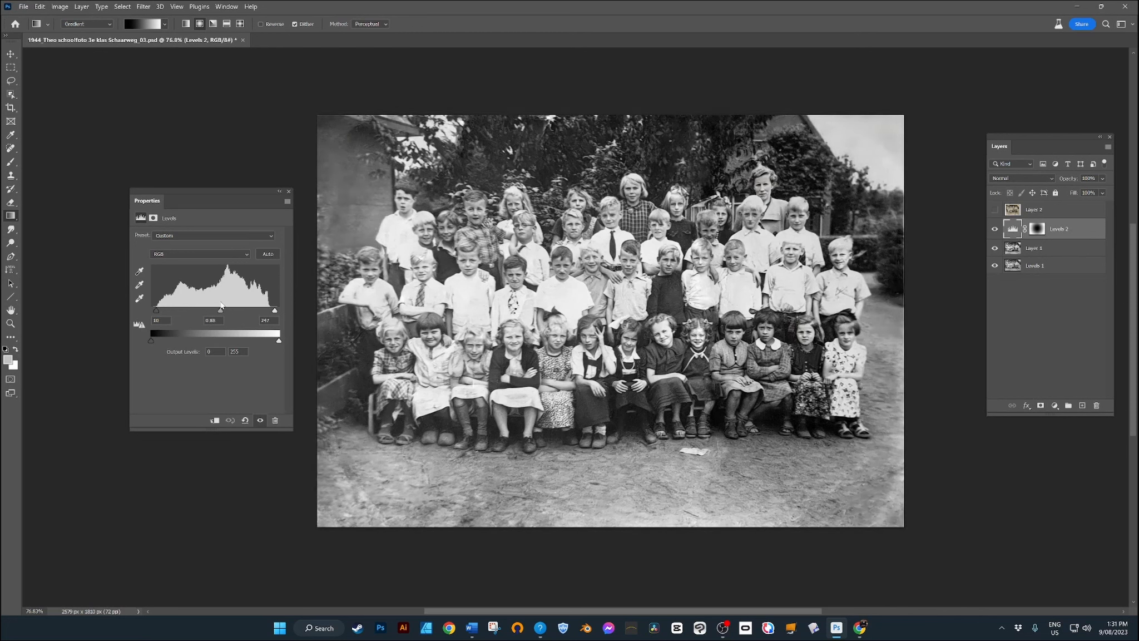
left_click(289, 191)
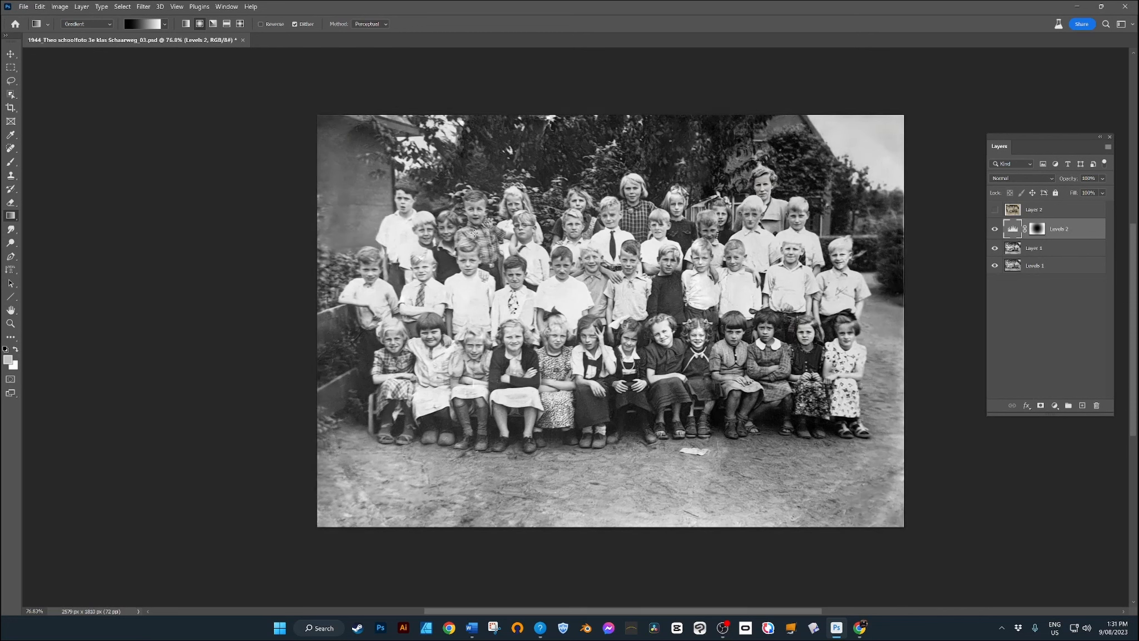
left_click(995, 229)
left_click(995, 229)
scroll(862, 273, "up", 2)
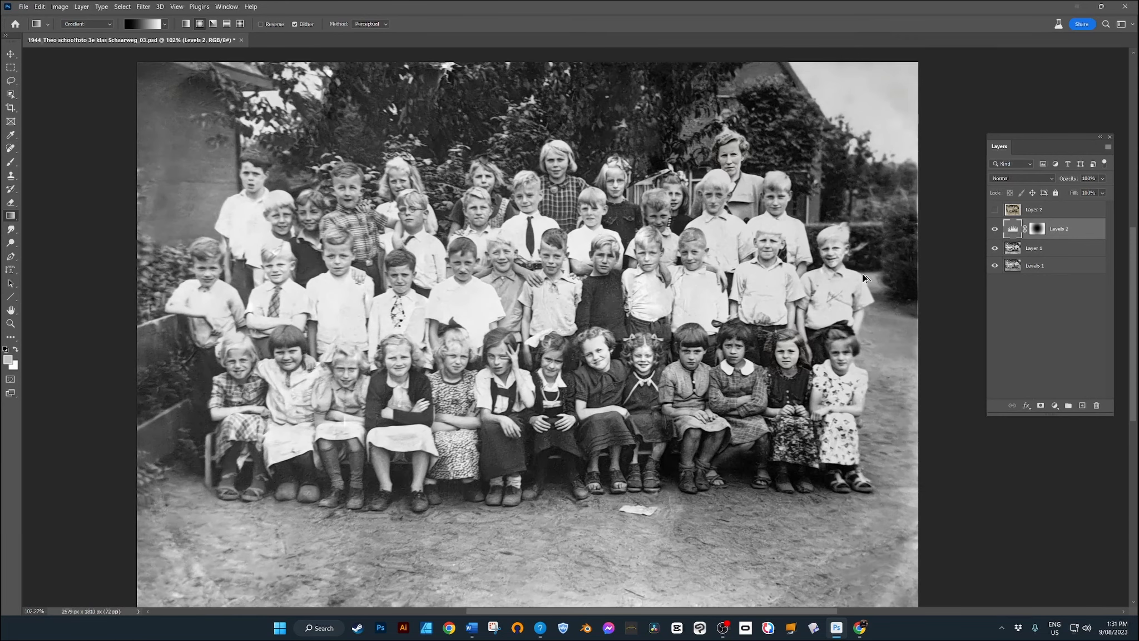
scroll(862, 273, "down", 1)
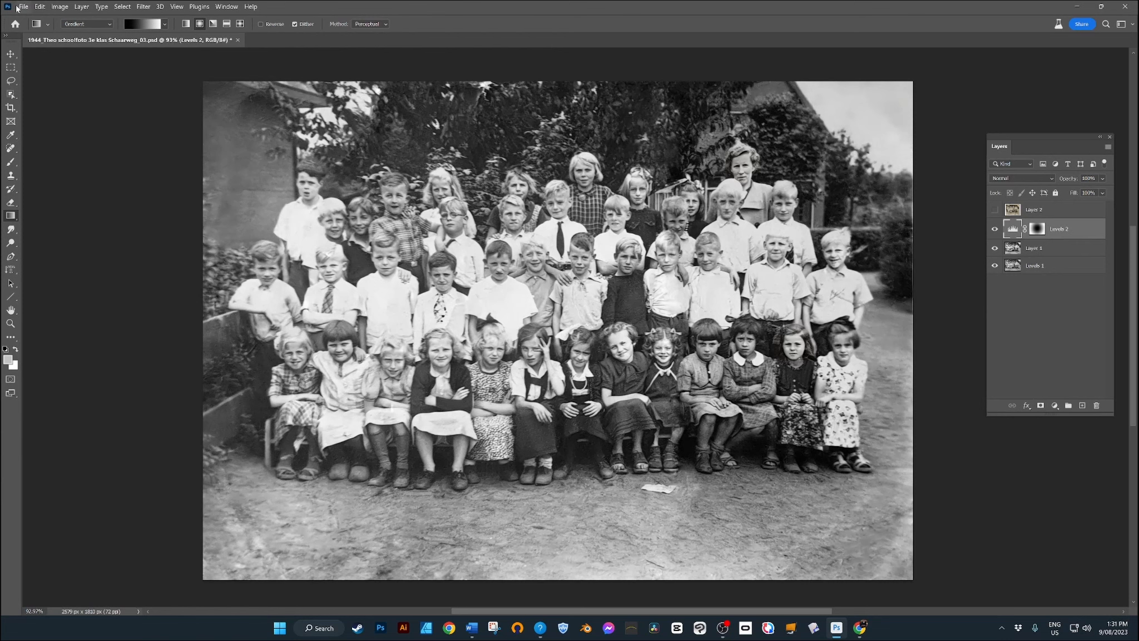
scroll(24, 9, "up", 1)
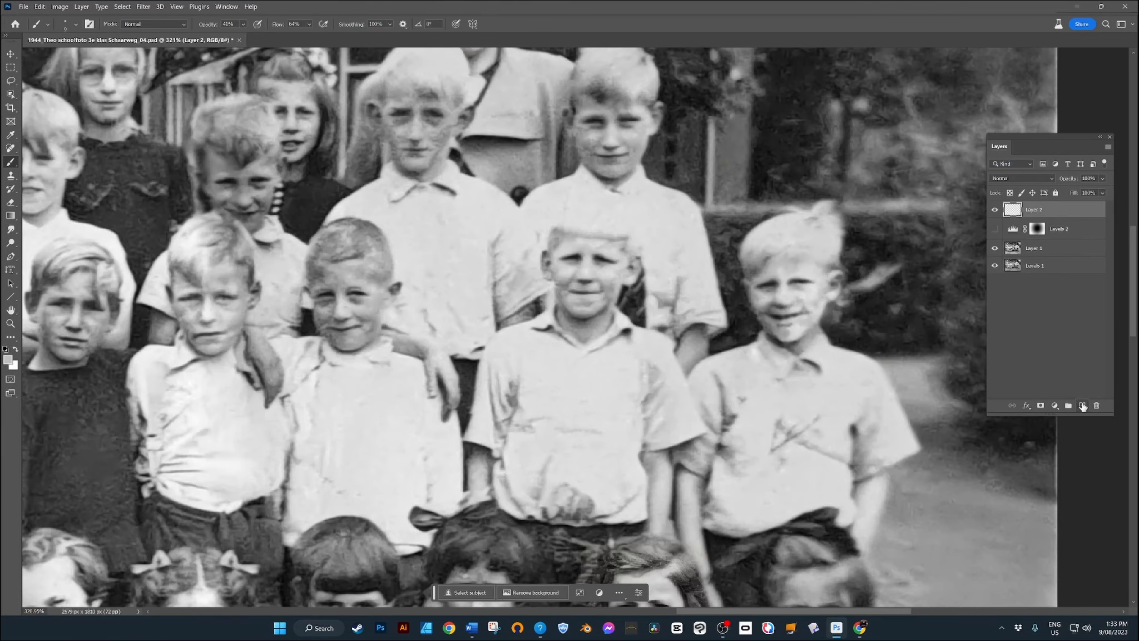
Retouch the mouth and chin of the fair-haired boy at the right end of the standing row with the Brush on the new layer
mouse_move(1041, 210)
left_mouse_down()
mouse_move(1041, 235)
mouse_move(800, 329)
left_mouse_up()
key("bracketright")
key("bracketright")
key("bracketright")
key("bracketleft")
key("bracketleft")
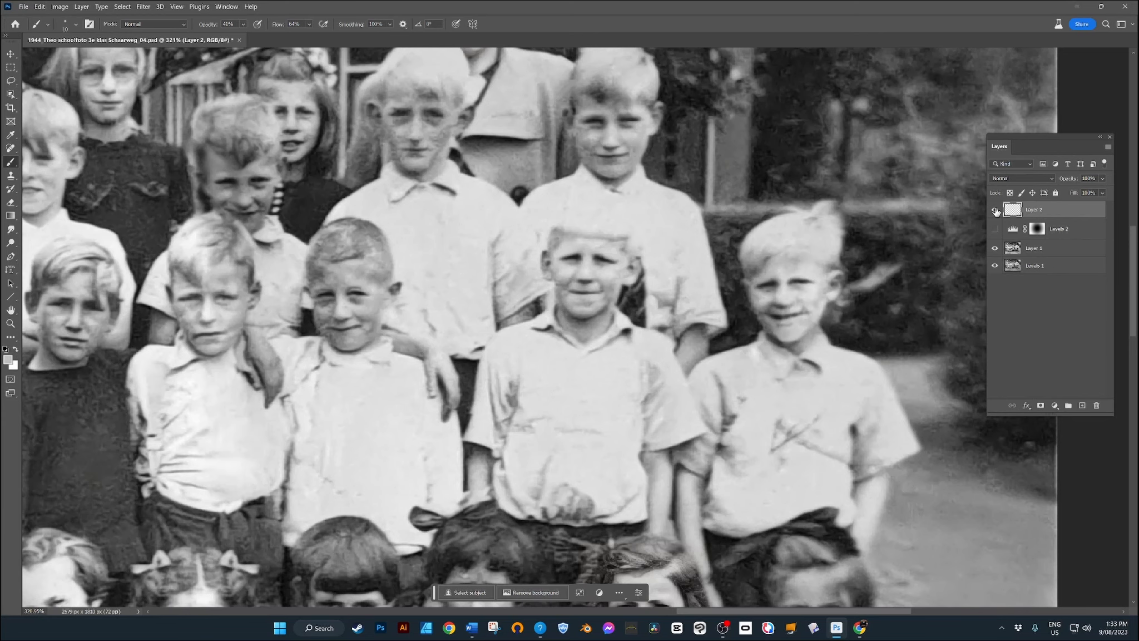
left_click(995, 211)
left_click(995, 210)
left_click(995, 210)
Merge all the layers, from the new retouching layer to the lowest Levels layer, into one
left_click(1043, 267, "shift")
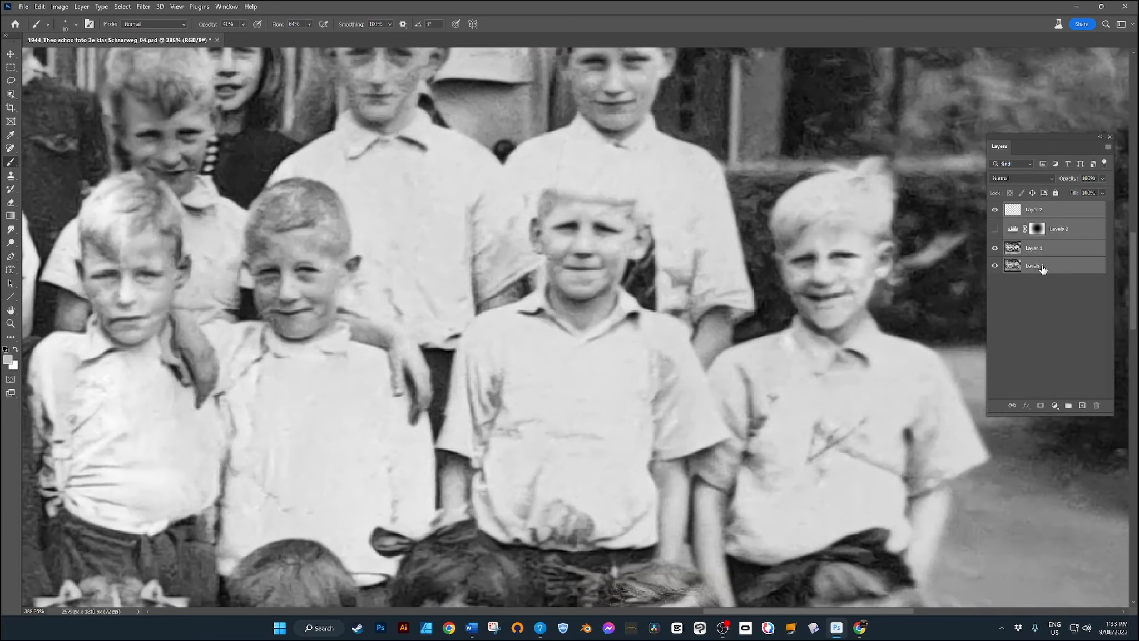
right_click(1043, 269)
left_click(979, 517)
Copy the lassoed mouth area of the fair-haired boy at the right end to a new layer and warp it to reshape his smile
key("l")
mouse_move(823, 291)
left_mouse_down()
mouse_move(867, 307)
mouse_move(819, 288)
left_mouse_up()
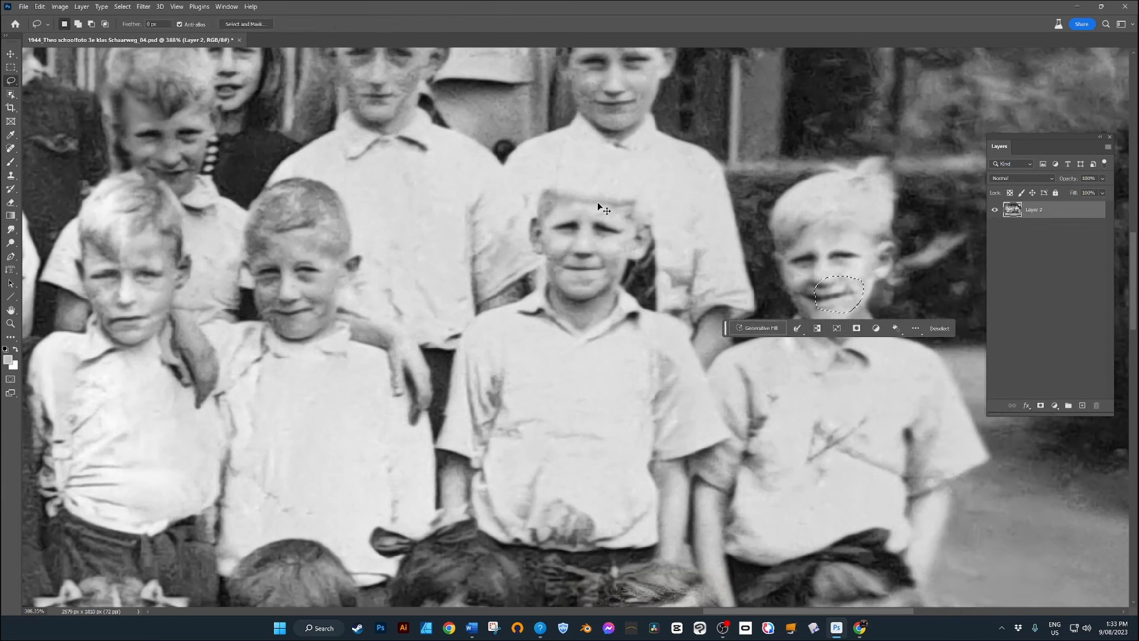
key("ctrl+j")
key("ctrl+t")
left_click(464, 24)
left_click_drag(831, 302, 845, 286)
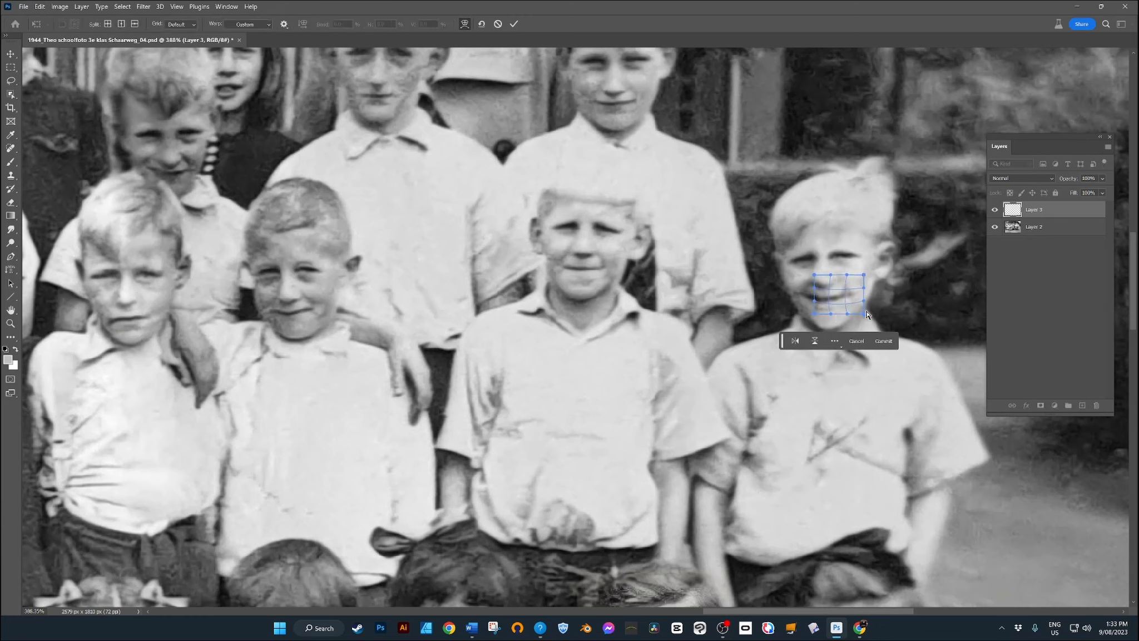
left_click(882, 342)
left_click(995, 210)
left_click(994, 210)
Narrow the boy's mouth patch slightly with Free Transform, to about 93% width
scroll(903, 307, "down", 9)
scroll(903, 309, "up", 1)
scroll(904, 310, "up", 6)
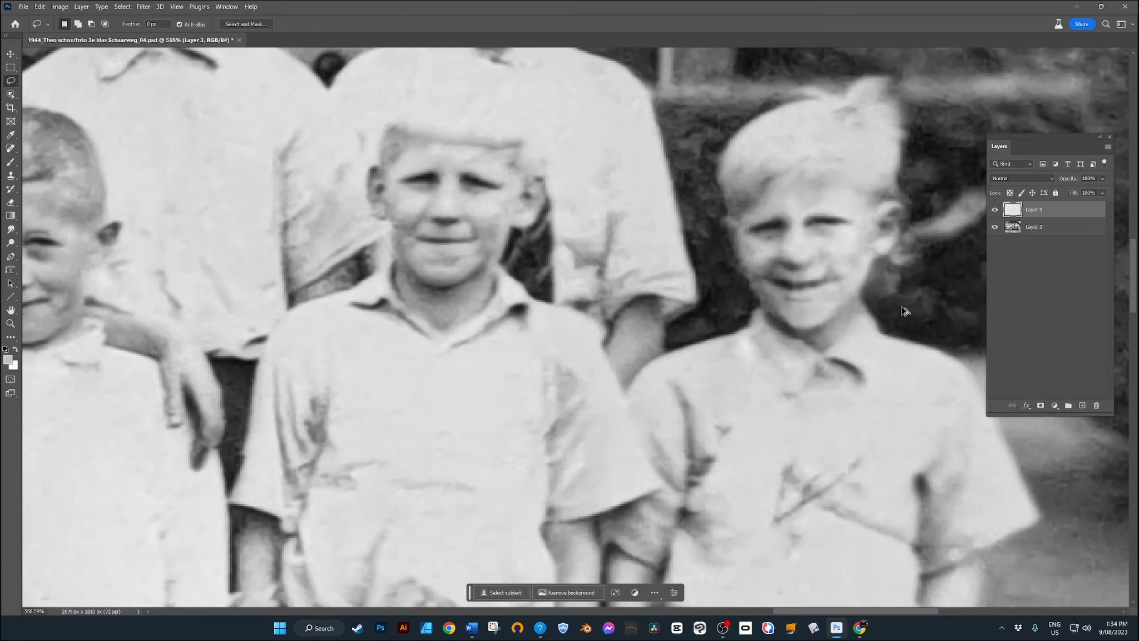
key("ctrl+t")
left_click_drag(856, 278, 853, 278)
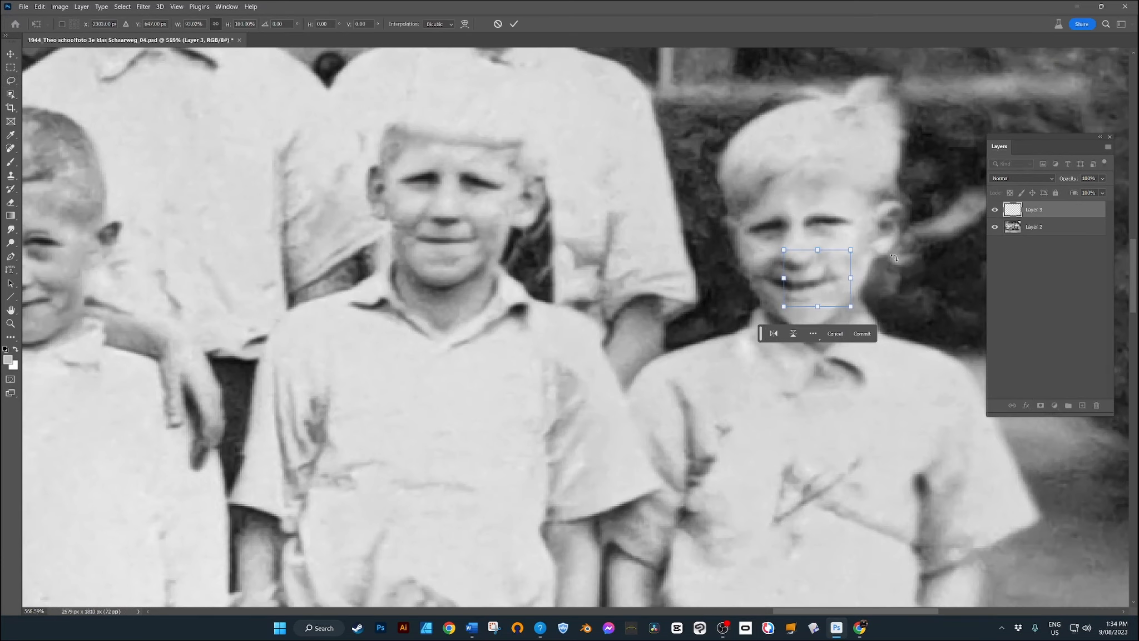
key("Return")
Sample a dark tone from the same boy's mouth with the Brush for retouching his mouth
key("b")
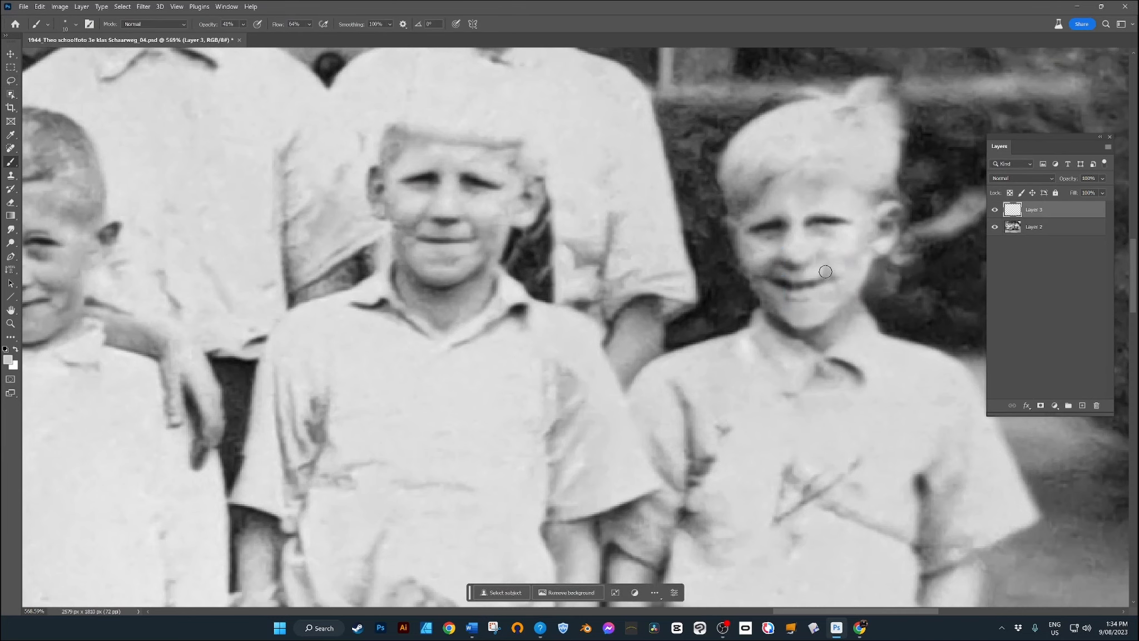
scroll(816, 340, "down", 5)
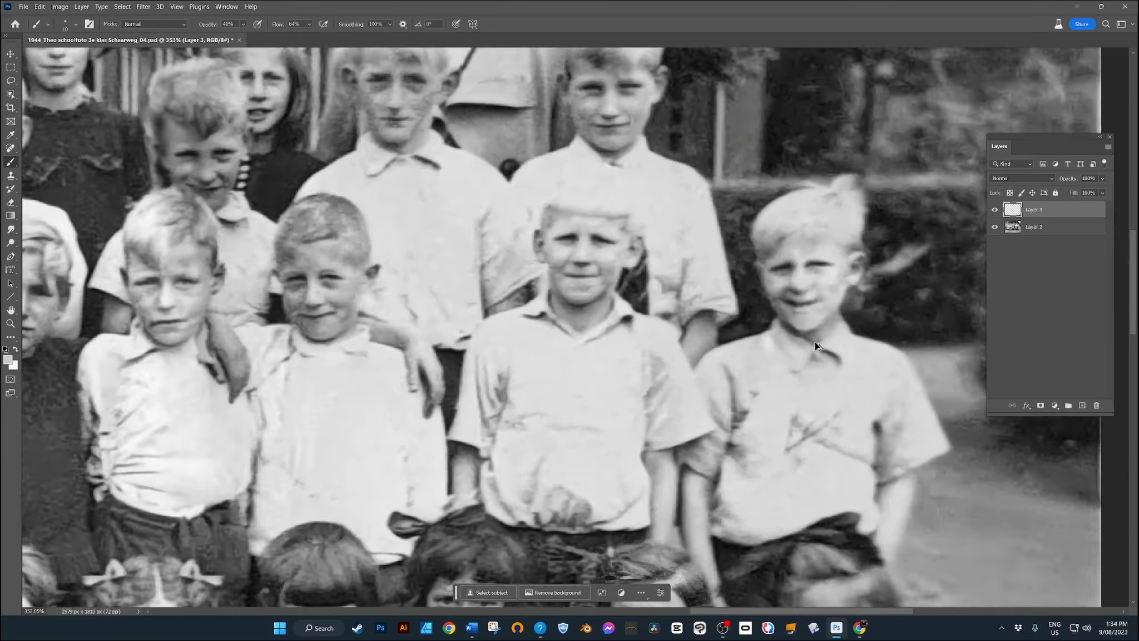
scroll(817, 337, "up", 5)
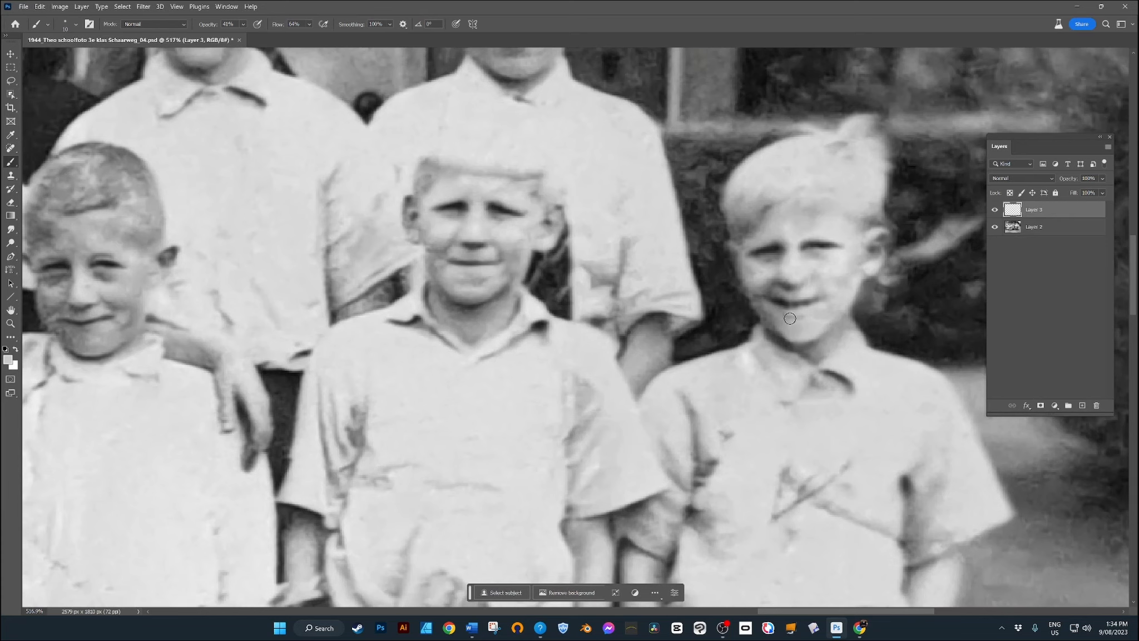
left_click(787, 301, "alt")
scroll(821, 331, "down", 5)
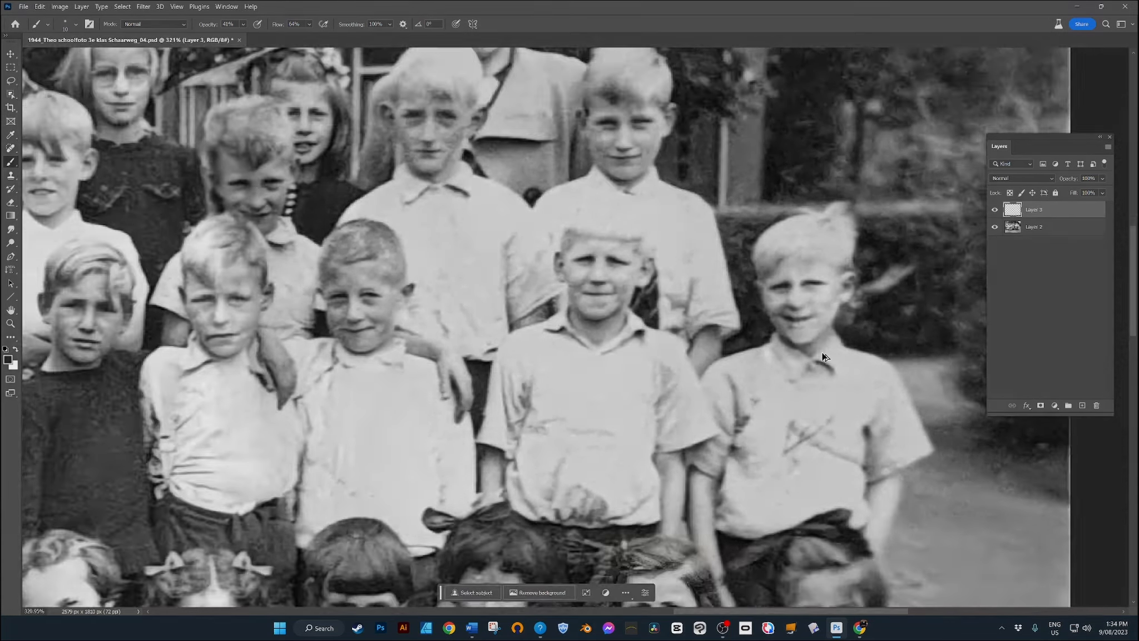